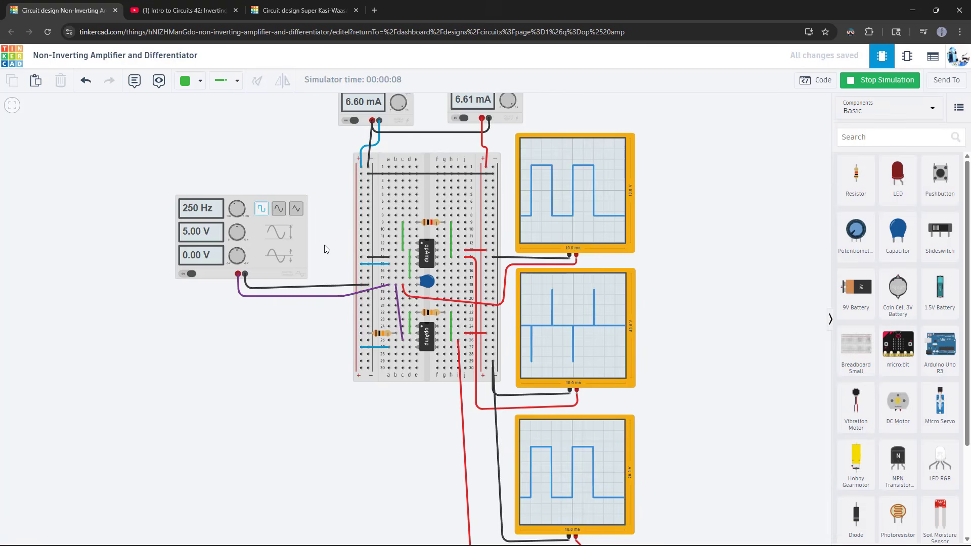
Step: Switch to the YouTube inverting amplifier video and look through the Introduction to Circuits playlist
{"action": "left_click_drag", "start_coordinate": [321, 236], "coordinate": [336, 264]}
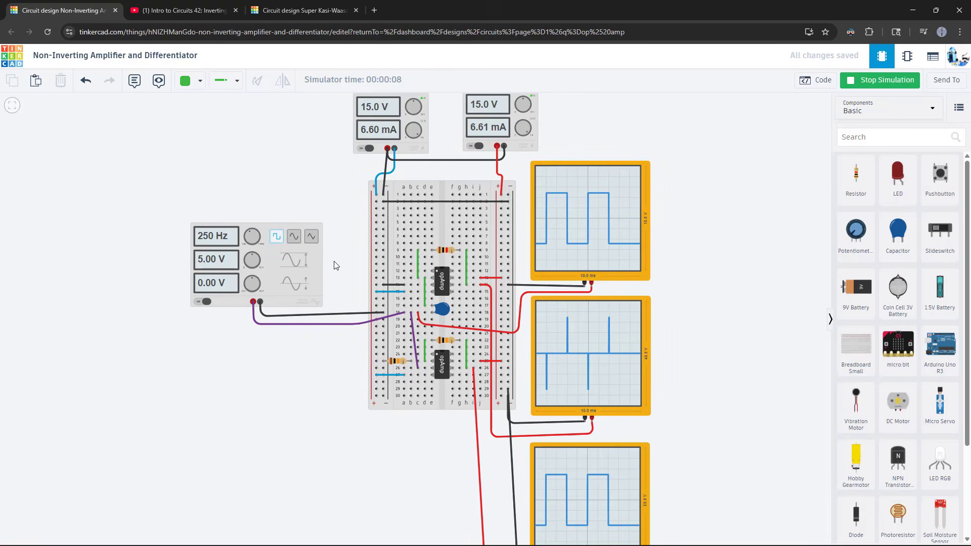
{"action": "left_click", "coordinate": [186, 18]}
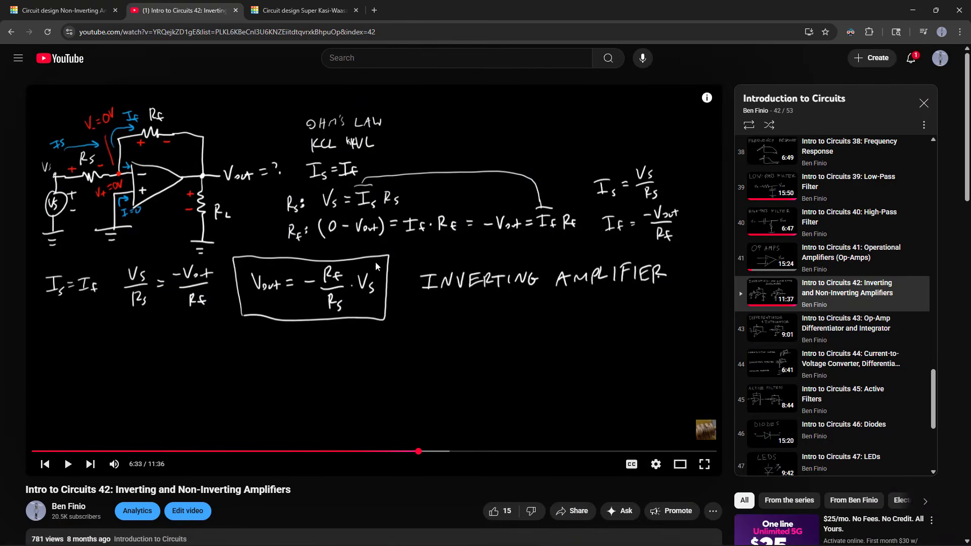
{"action": "scroll", "coordinate": [820, 300], "scroll_direction": "up", "scroll_amount": 12}
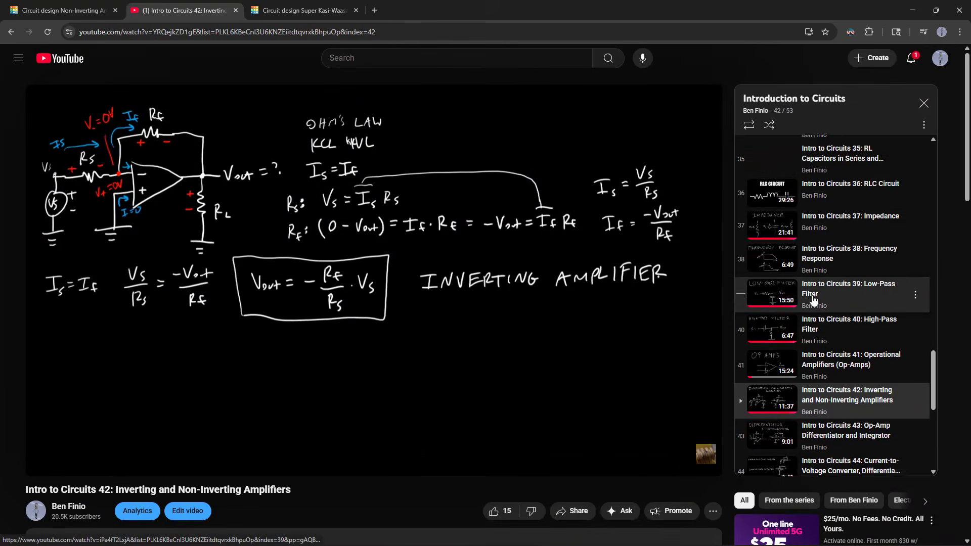
{"action": "scroll", "coordinate": [808, 301], "scroll_direction": "up", "scroll_amount": 12}
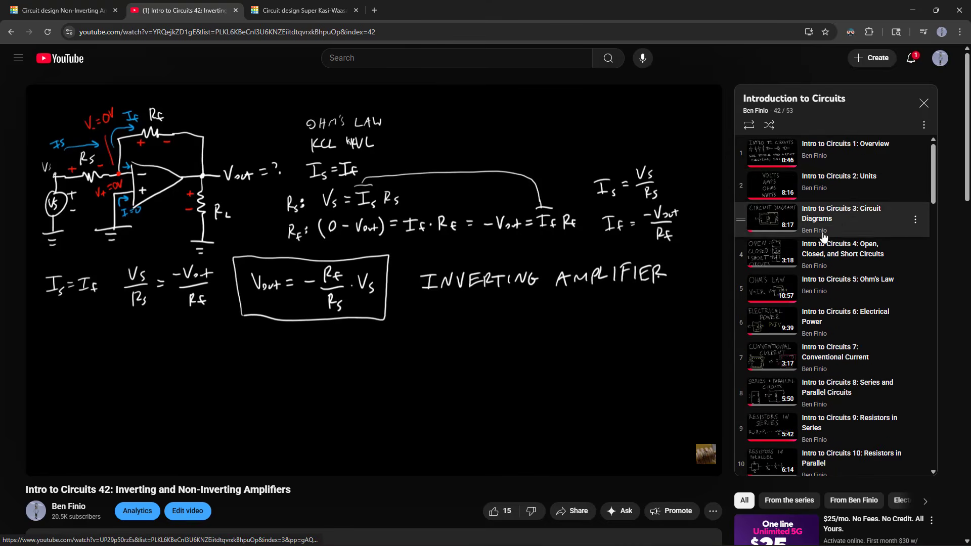
{"action": "scroll", "coordinate": [822, 223], "scroll_direction": "down", "scroll_amount": 9}
{"action": "scroll", "coordinate": [823, 243], "scroll_direction": "down", "scroll_amount": 9}
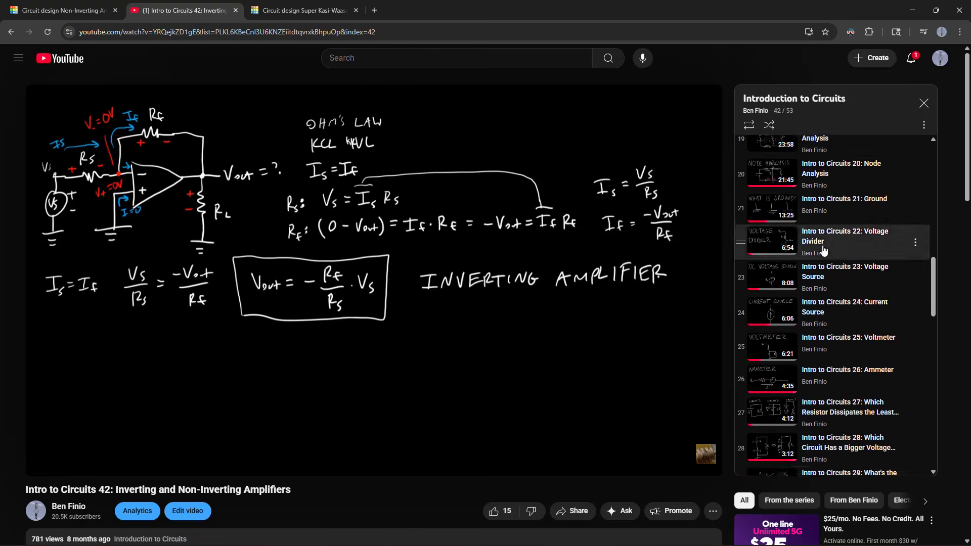
{"action": "scroll", "coordinate": [822, 251], "scroll_direction": "down", "scroll_amount": 8}
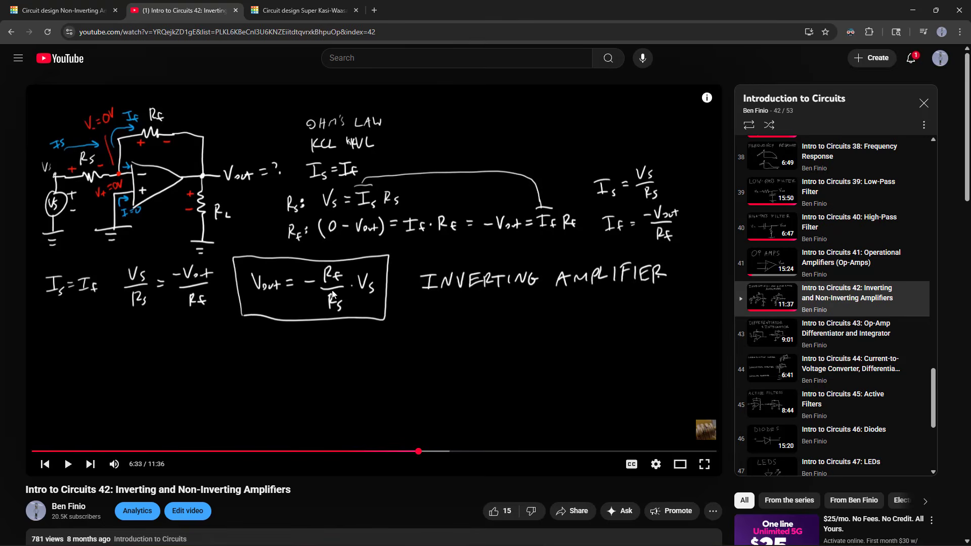
Step: Return to the Tinkercad Non-Inverting Amplifier and Differentiator design, examine its breadboard circuit and show its schematic view
{"action": "left_click", "coordinate": [74, 14]}
{"action": "left_click_drag", "start_coordinate": [350, 258], "coordinate": [326, 254]}
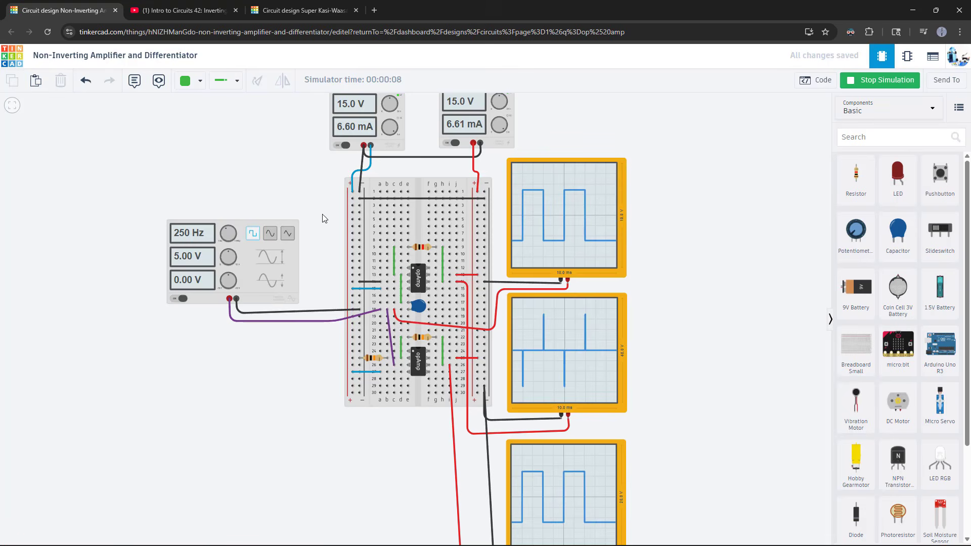
{"action": "left_click_drag", "start_coordinate": [323, 217], "coordinate": [335, 248]}
{"action": "scroll", "coordinate": [353, 282], "scroll_direction": "down", "scroll_amount": 4}
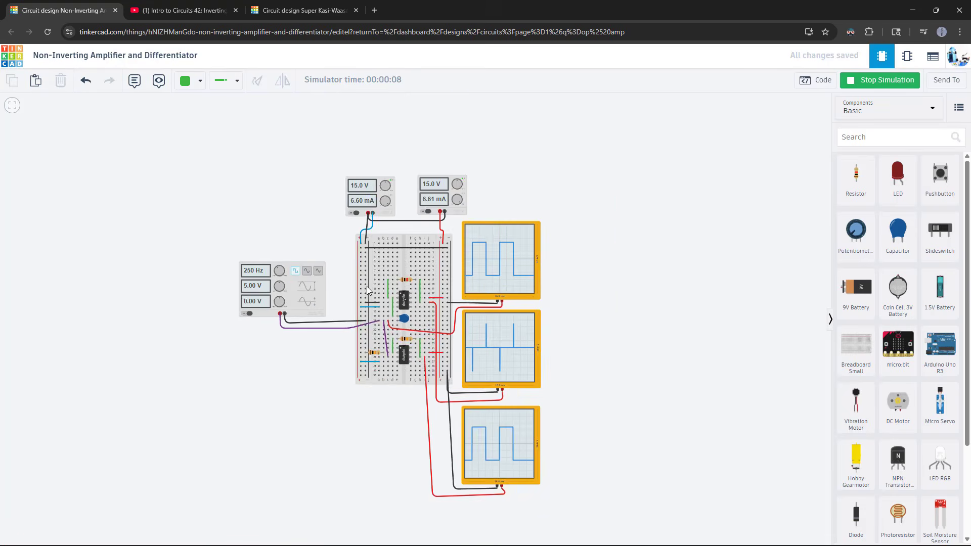
{"action": "scroll", "coordinate": [347, 287], "scroll_direction": "up", "scroll_amount": 5}
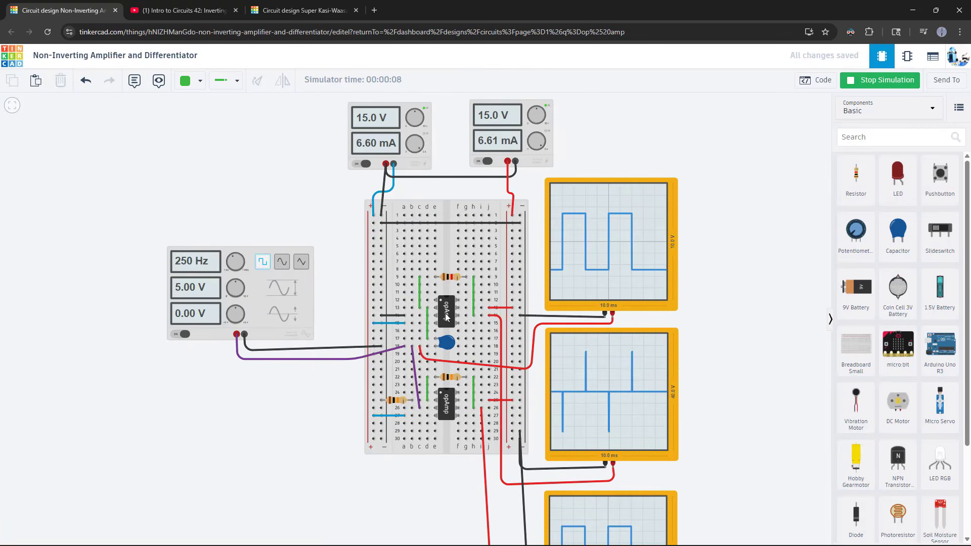
{"action": "left_click", "coordinate": [906, 58]}
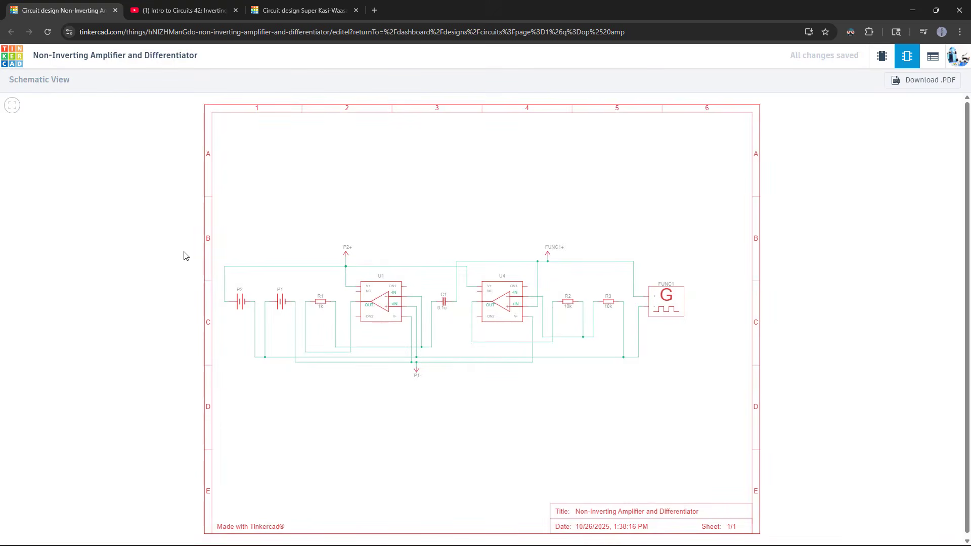
Step: Switch to the Super Kasi-Waasa design, search the components for "operation" and place a 741 Operational Amplifier beside the breadboard
{"action": "key", "text": "ctrl+3"}
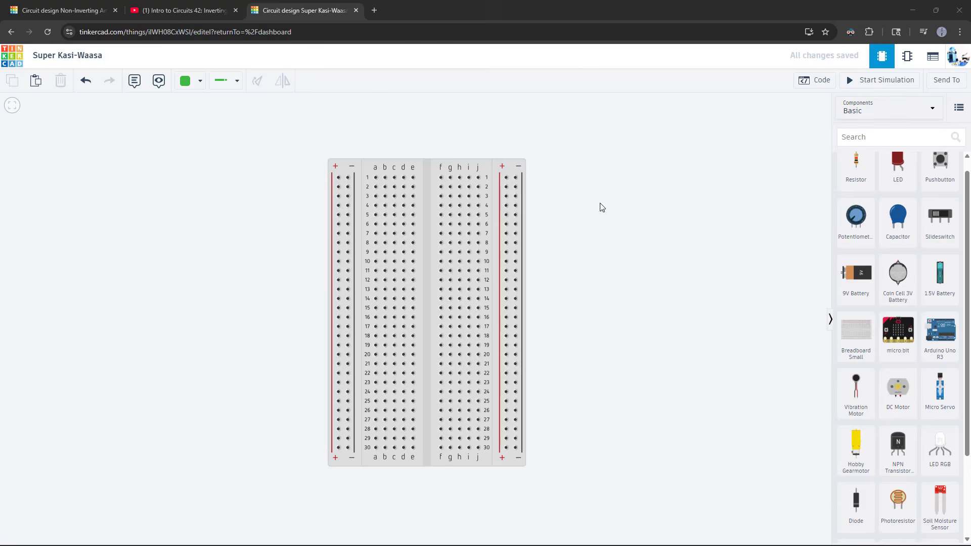
{"action": "left_click", "coordinate": [861, 138]}
{"action": "type", "text": "op amp"}
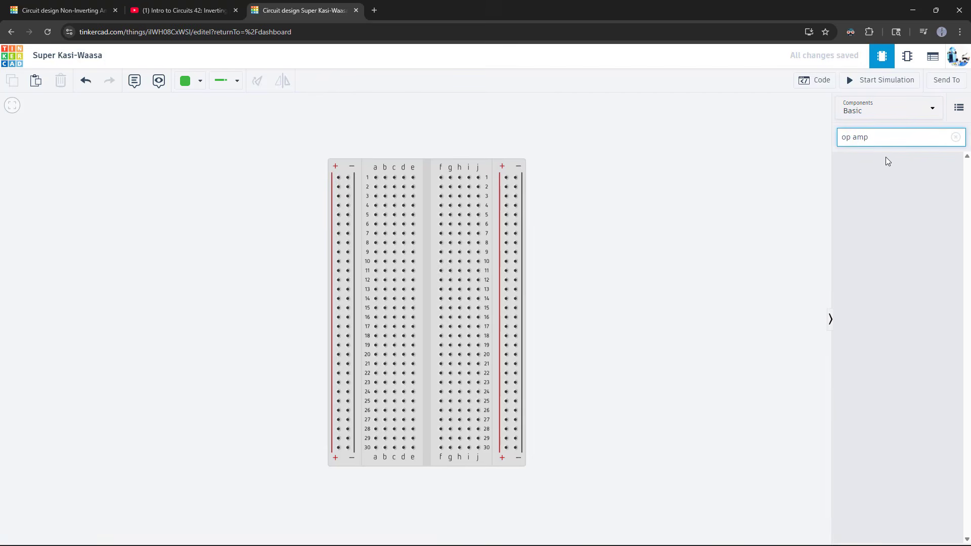
{"action": "key", "text": "BackSpace"}
{"action": "key", "text": "BackSpace"}
{"action": "type", "text": "eration"}
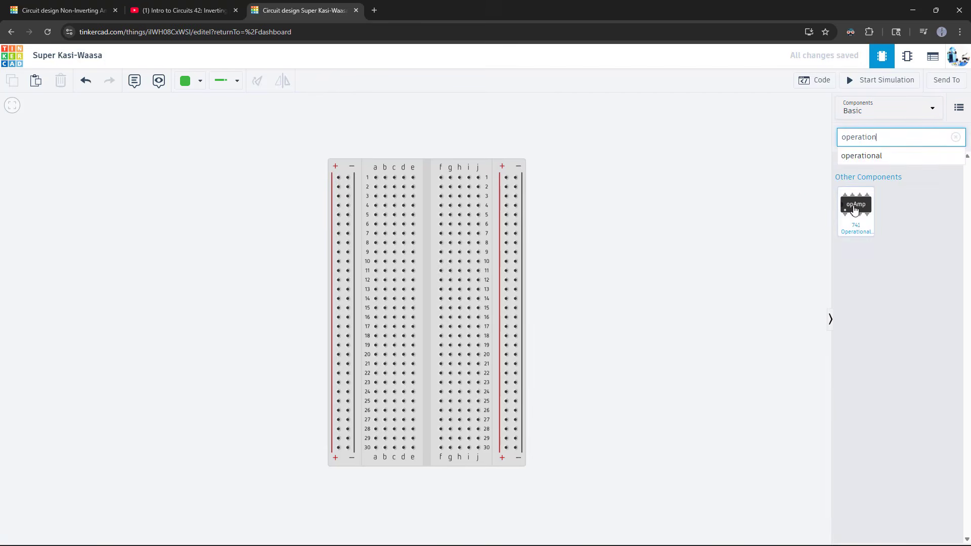
{"action": "left_click_drag", "start_coordinate": [851, 206], "coordinate": [593, 262]}
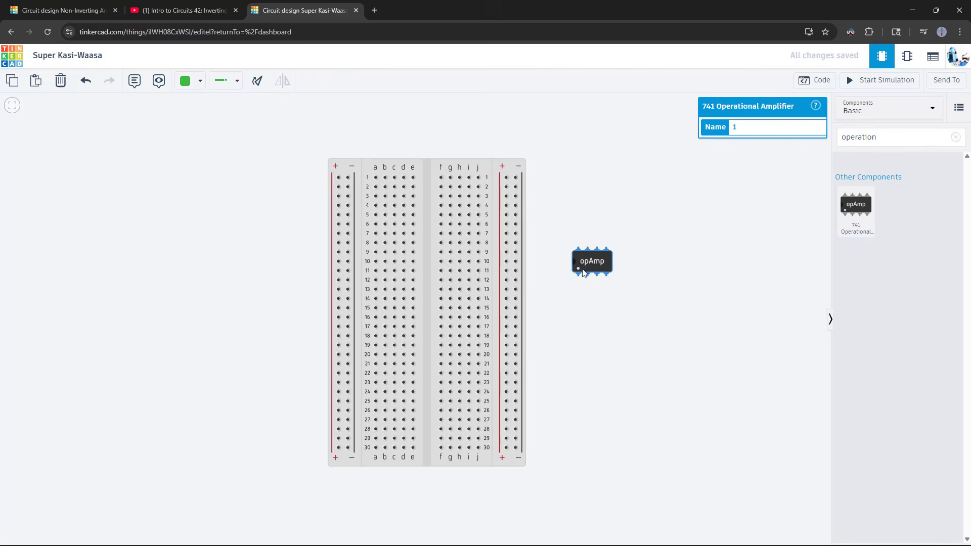
Step: Rotate the op-amp until its notch faces up and seat it across the breadboard's centre gap in rows 11 to 14
{"action": "scroll", "coordinate": [562, 299], "scroll_direction": "up", "scroll_amount": 5}
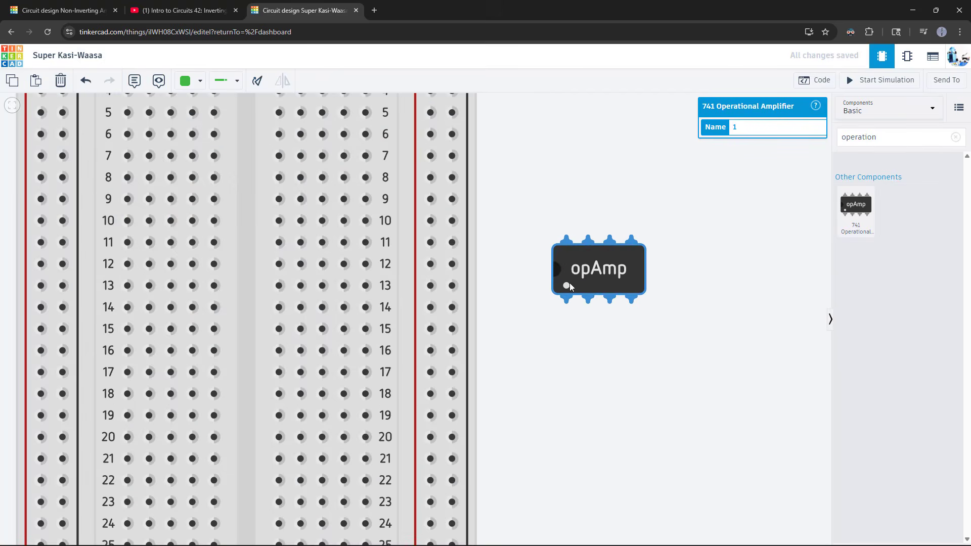
{"action": "left_click", "coordinate": [256, 84]}
{"action": "left_click", "coordinate": [256, 85]}
{"action": "left_click", "coordinate": [256, 85]}
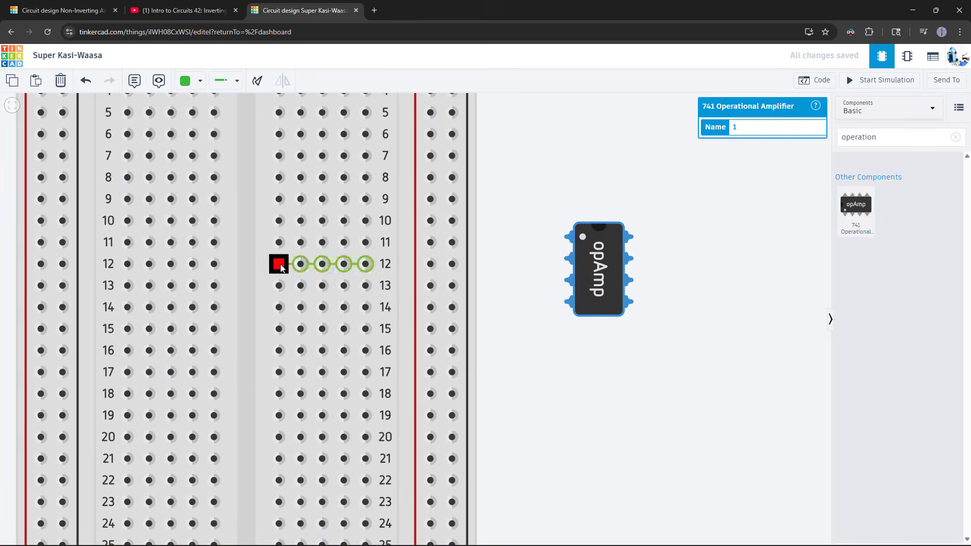
{"action": "scroll", "coordinate": [232, 267], "scroll_direction": "down", "scroll_amount": 5}
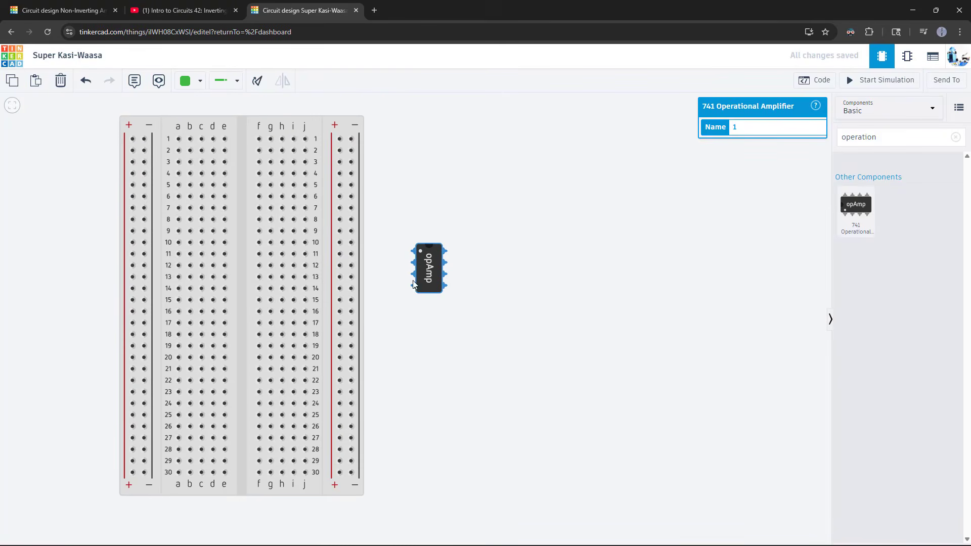
{"action": "left_click", "coordinate": [412, 282]}
{"action": "left_click_drag", "start_coordinate": [410, 284], "coordinate": [284, 278]}
Step: Examine the op-amp's pin names on the breadboard and compare them with the YouTube inverting amplifier diagram and the example design's schematic
{"action": "scroll", "coordinate": [264, 268], "scroll_direction": "up", "scroll_amount": 3}
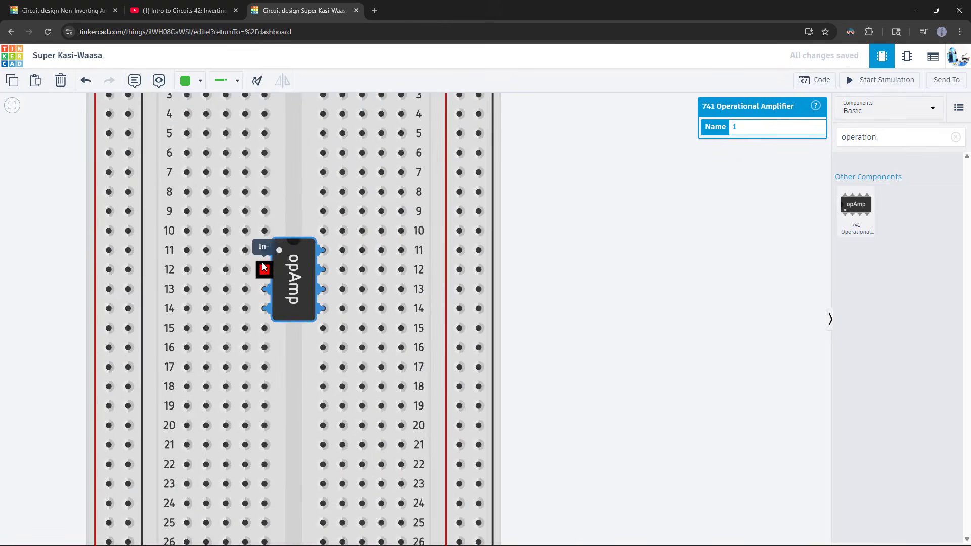
{"action": "scroll", "coordinate": [264, 268], "scroll_direction": "up", "scroll_amount": 2}
{"action": "scroll", "coordinate": [304, 241], "scroll_direction": "up", "scroll_amount": 1}
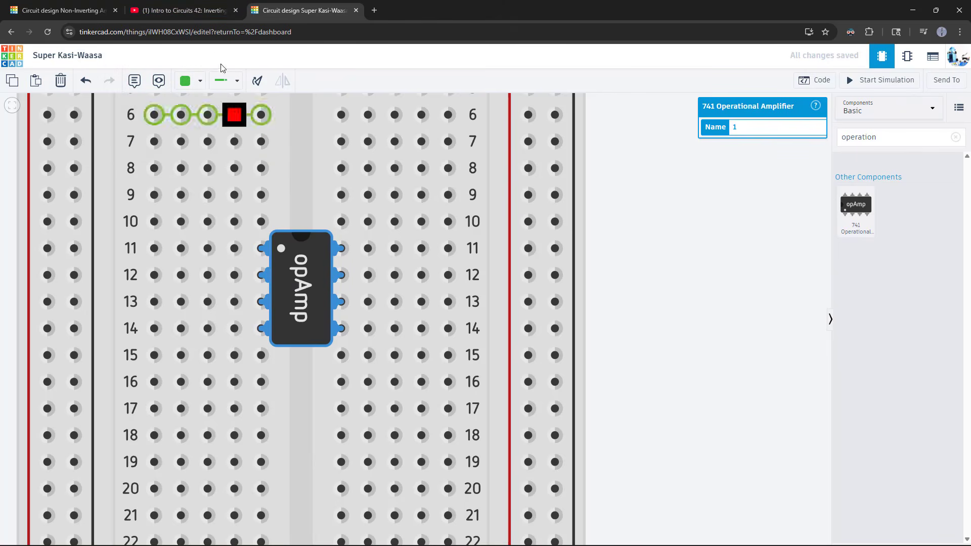
{"action": "left_click", "coordinate": [185, 9]}
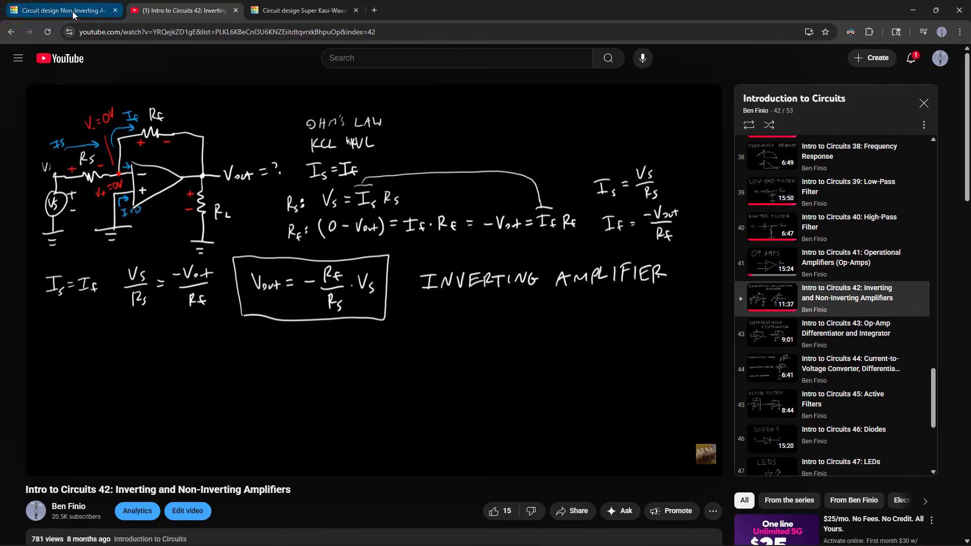
{"action": "left_click", "coordinate": [271, 10]}
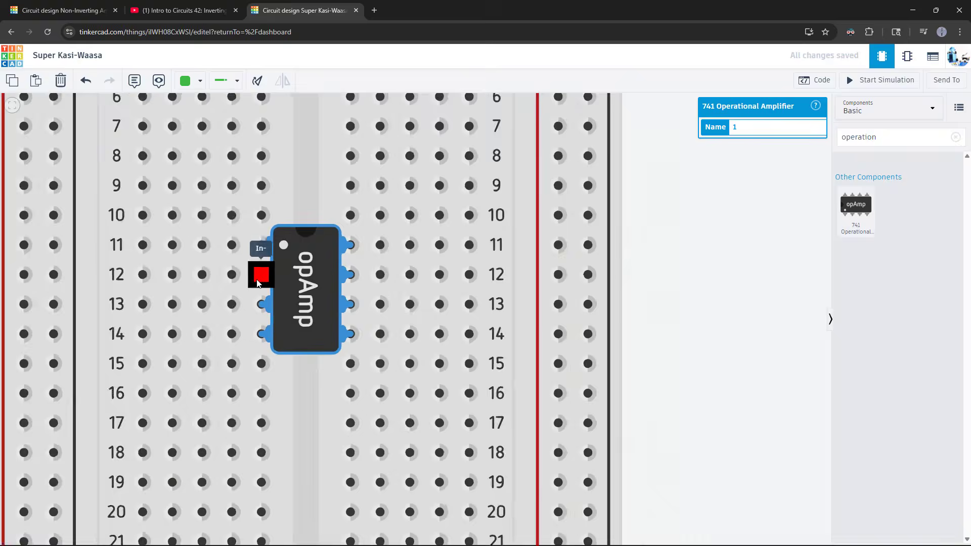
{"action": "scroll", "coordinate": [259, 283], "scroll_direction": "up", "scroll_amount": 3}
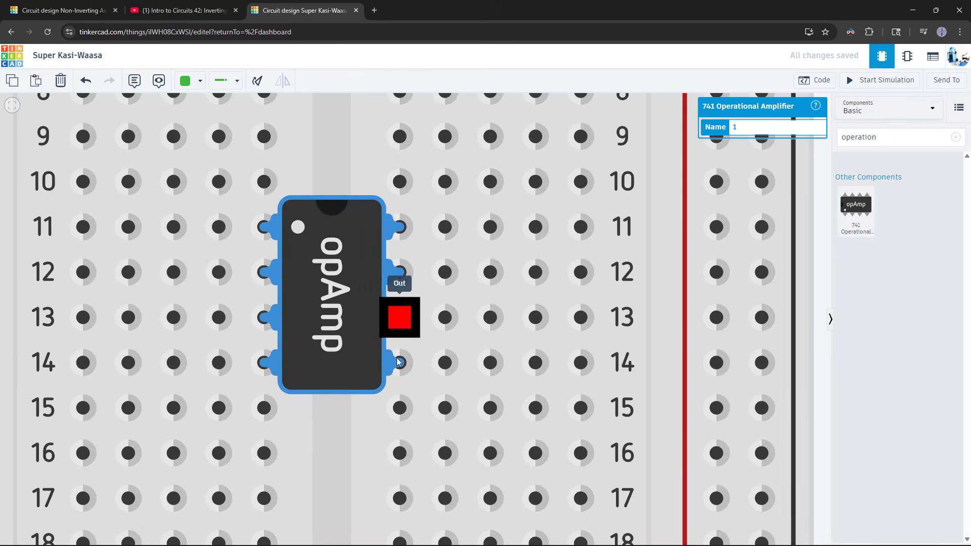
{"action": "scroll", "coordinate": [362, 315], "scroll_direction": "down", "scroll_amount": 5}
{"action": "scroll", "coordinate": [360, 314], "scroll_direction": "up", "scroll_amount": 2}
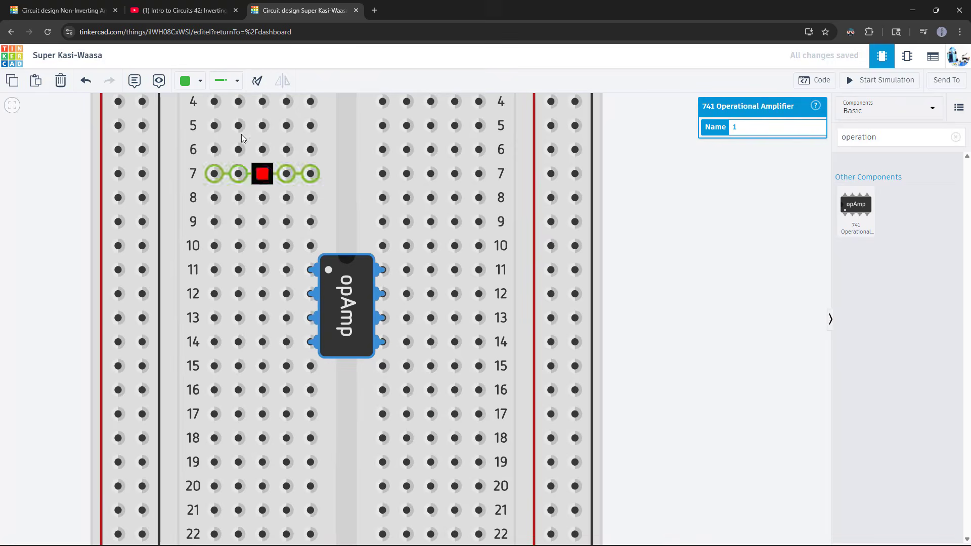
{"action": "left_click", "coordinate": [184, 11]}
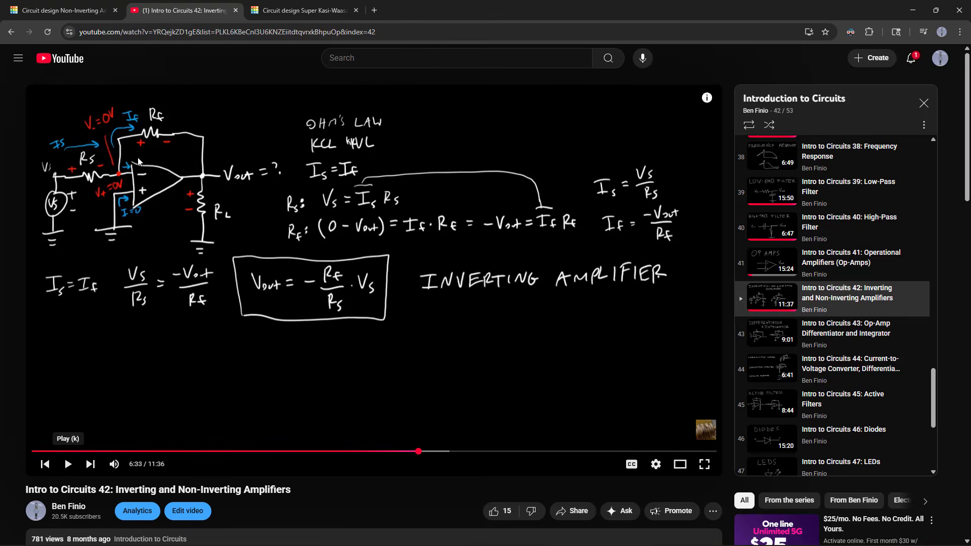
{"action": "left_click", "coordinate": [85, 10]}
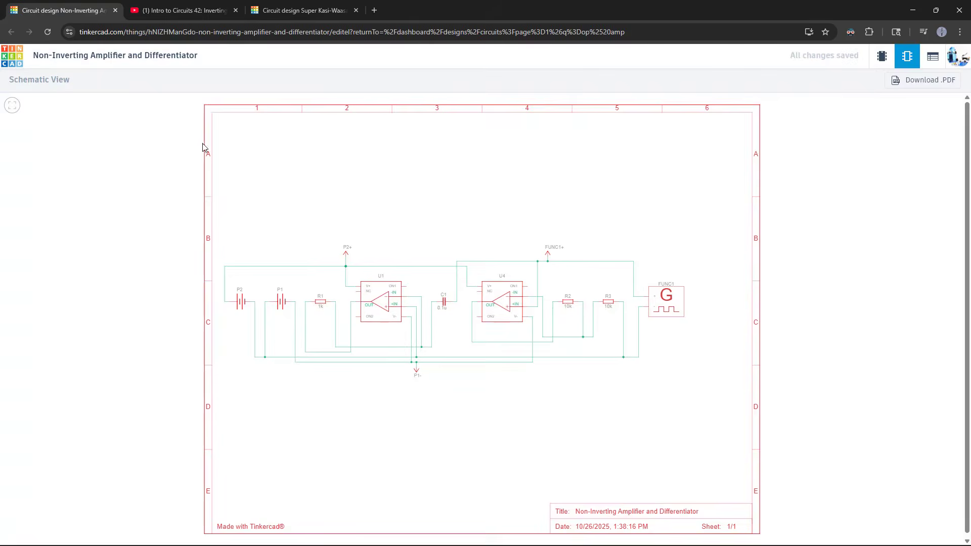
Step: Consult the LM741 Operational Amplifier datasheet for the typical application and pin configuration, and compare it with the pins of the breadboard op-amp
{"action": "left_click", "coordinate": [294, 11]}
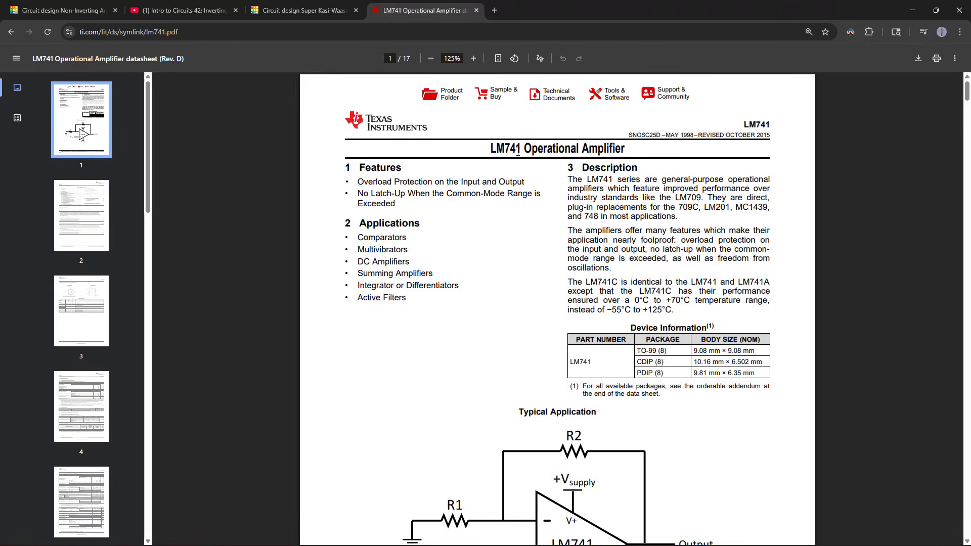
{"action": "scroll", "coordinate": [490, 305], "scroll_direction": "down", "scroll_amount": 3}
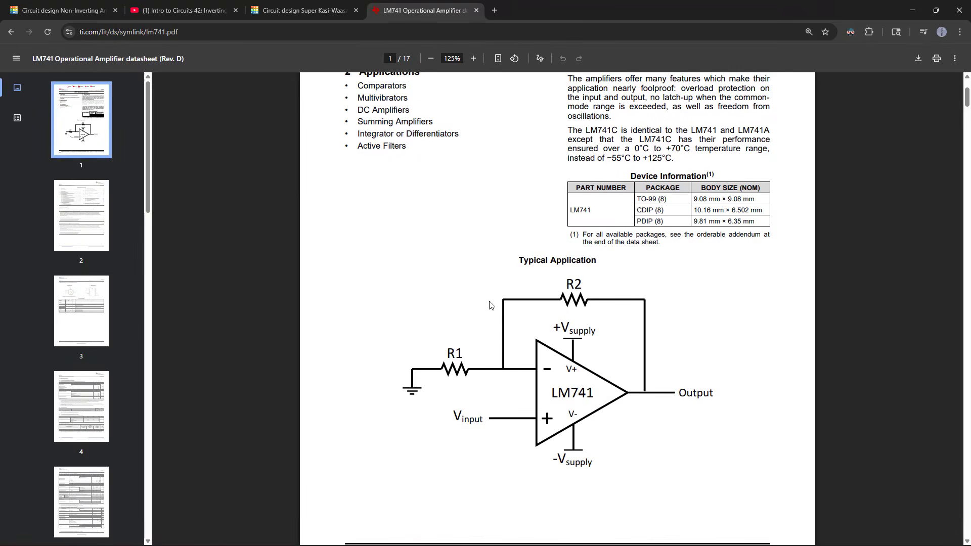
{"action": "left_click", "coordinate": [297, 12]}
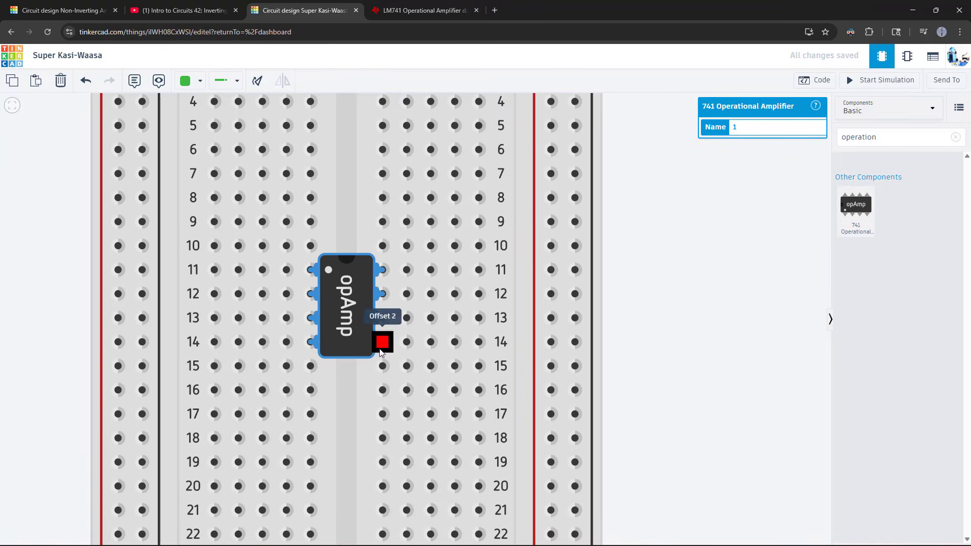
{"action": "left_click", "coordinate": [412, 11]}
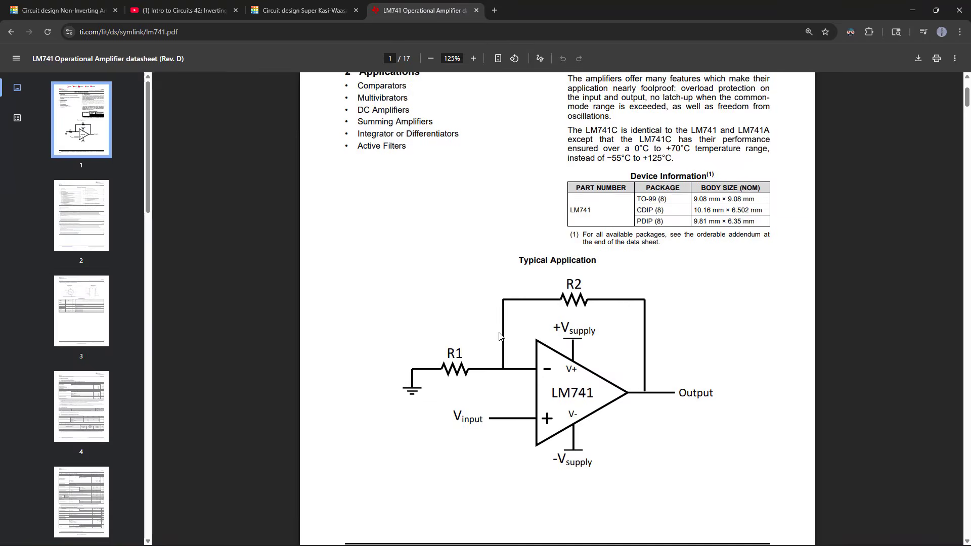
{"action": "scroll", "coordinate": [541, 243], "scroll_direction": "down", "scroll_amount": 1}
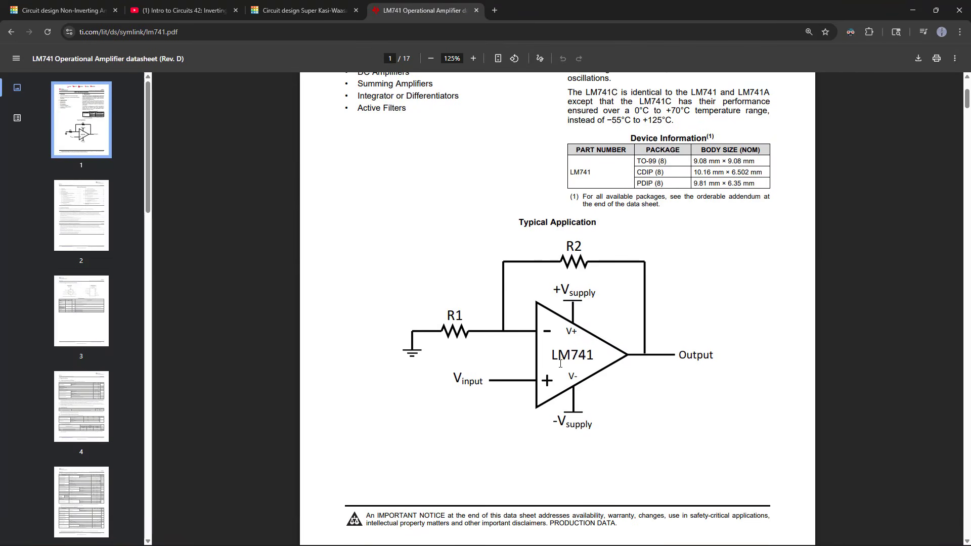
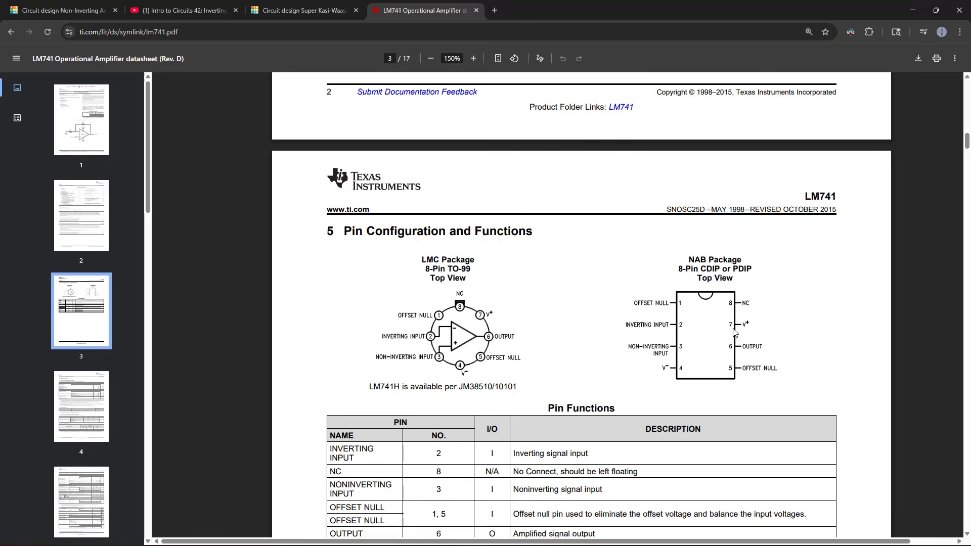
Step: Return to the Super Kasi-Waasa design and move the op-amp onto columns a to d of the breadboard, in rows 13 to 16
{"action": "left_click", "coordinate": [278, 8]}
{"action": "scroll", "coordinate": [248, 259], "scroll_direction": "down", "scroll_amount": 4}
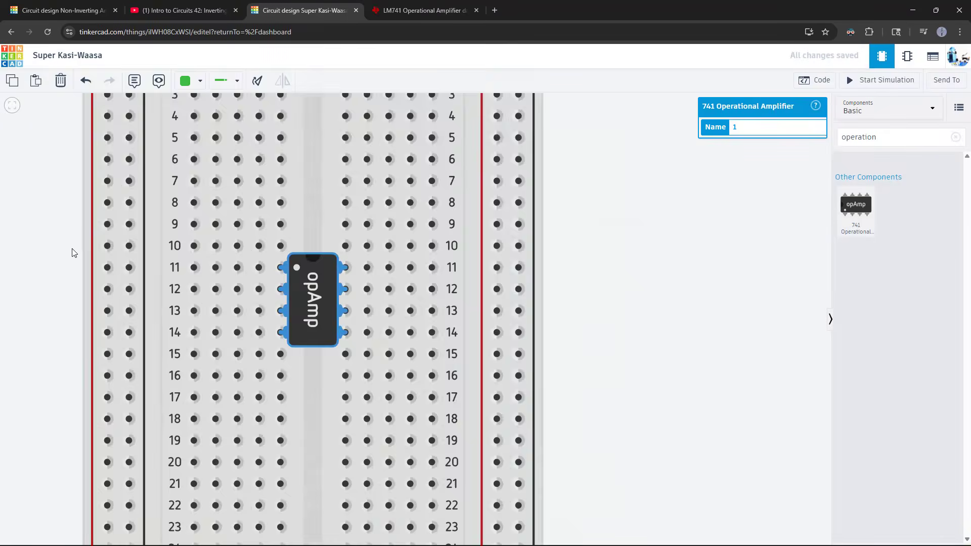
{"action": "left_click_drag", "start_coordinate": [169, 253], "coordinate": [311, 269]}
{"action": "scroll", "coordinate": [327, 268], "scroll_direction": "down", "scroll_amount": 3}
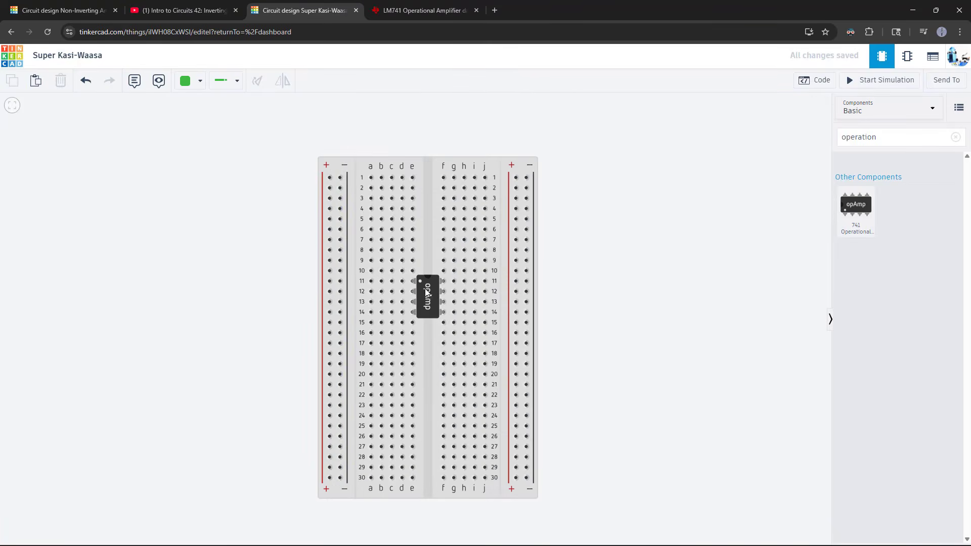
{"action": "left_click_drag", "start_coordinate": [427, 296], "coordinate": [385, 311]}
{"action": "scroll", "coordinate": [390, 326], "scroll_direction": "up", "scroll_amount": 2}
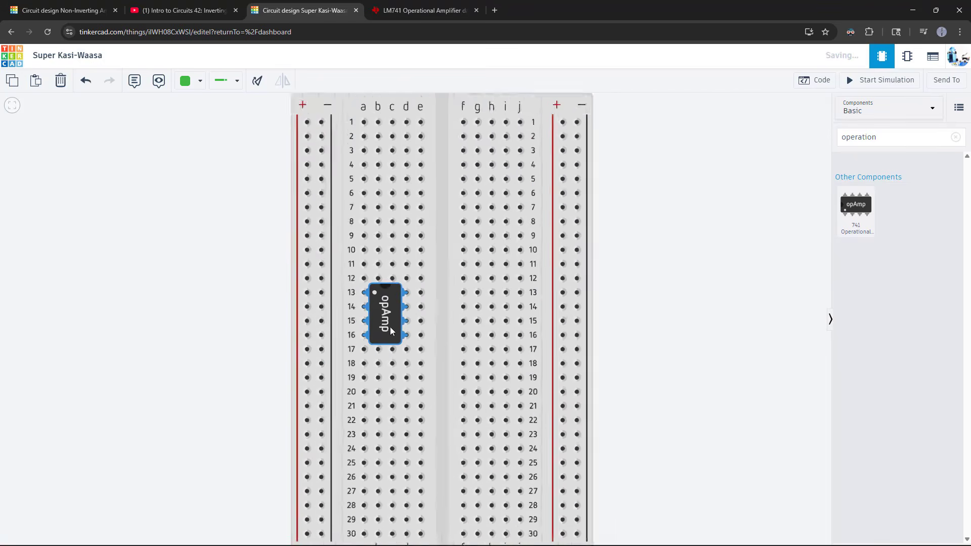
{"action": "scroll", "coordinate": [390, 326], "scroll_direction": "up", "scroll_amount": 1}
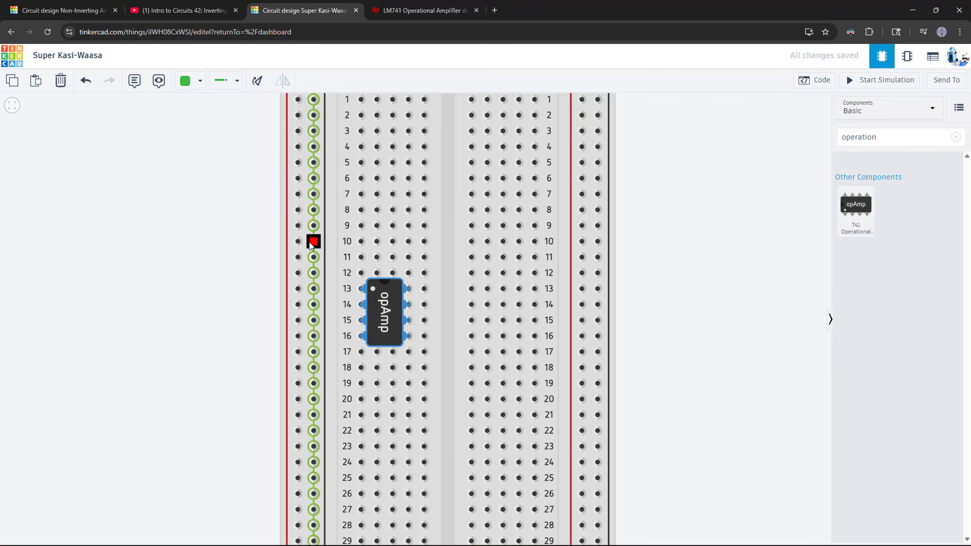
Step: Try the op-amp sideways and notch-down within the breadboard's left half, in rows 13 to 16, checking which pins share rows
{"action": "scroll", "coordinate": [375, 303], "scroll_direction": "up", "scroll_amount": 3}
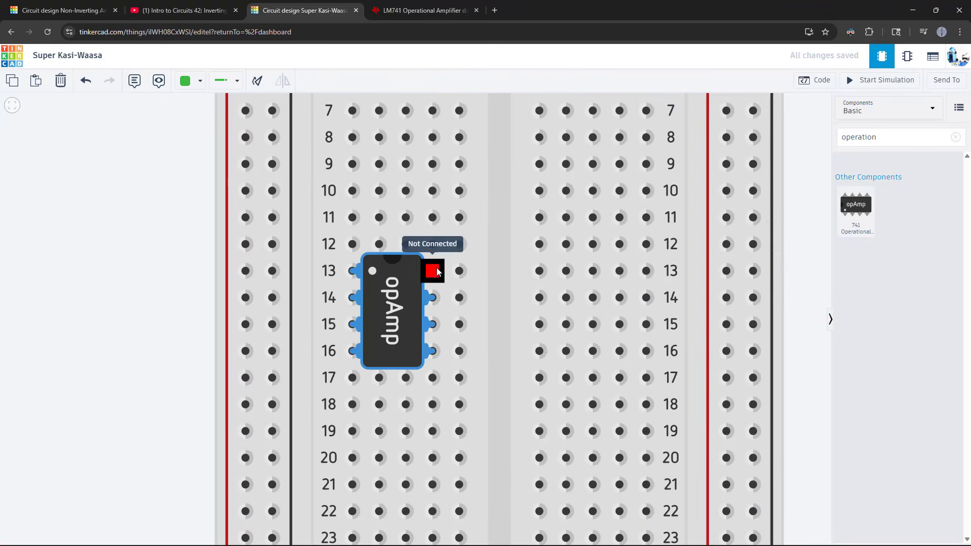
{"action": "mouse_move", "coordinate": [394, 288]}
{"action": "left_mouse_down"}
{"action": "mouse_move", "coordinate": [421, 288]}
{"action": "mouse_move", "coordinate": [401, 296]}
{"action": "left_mouse_up"}
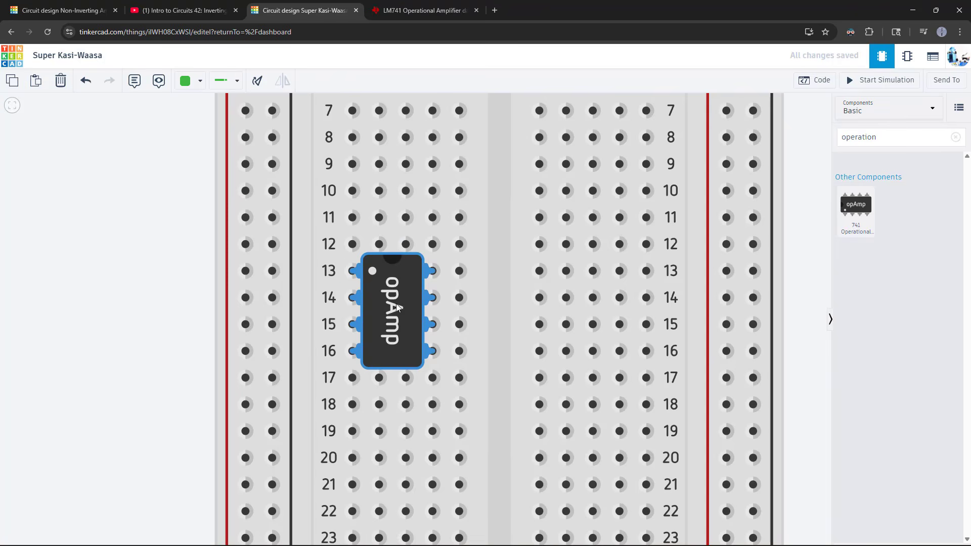
{"action": "left_click", "coordinate": [257, 80]}
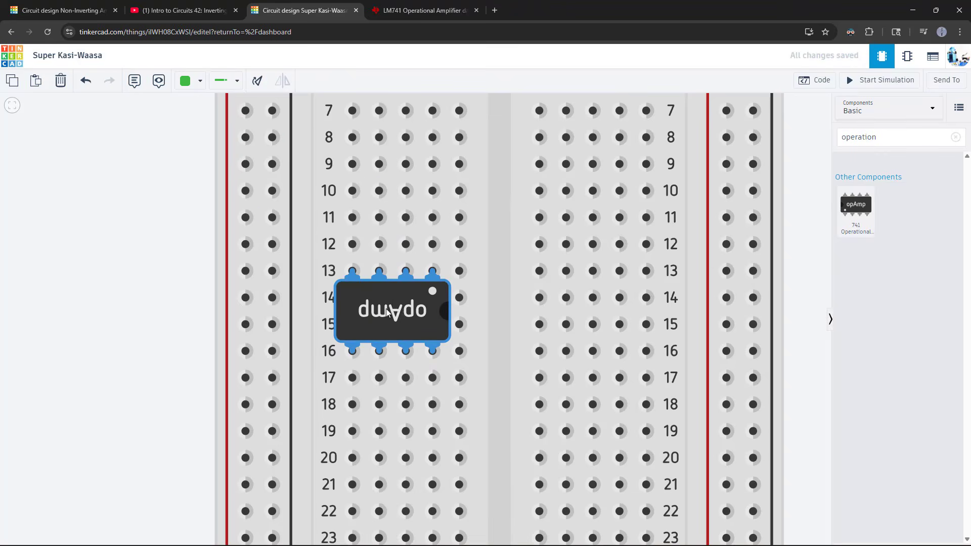
{"action": "left_click_drag", "start_coordinate": [386, 309], "coordinate": [404, 313]}
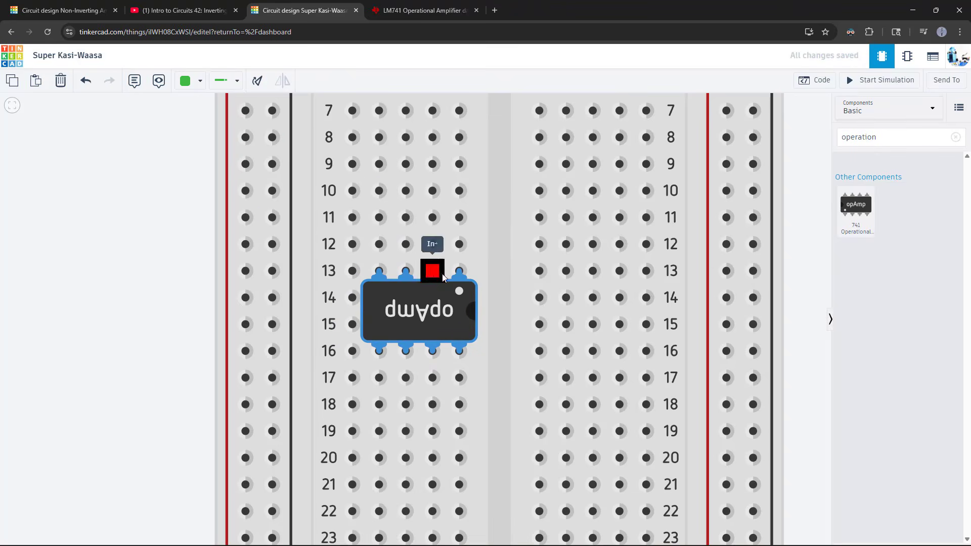
{"action": "left_click", "coordinate": [257, 80]}
{"action": "left_click_drag", "start_coordinate": [425, 304], "coordinate": [391, 304]}
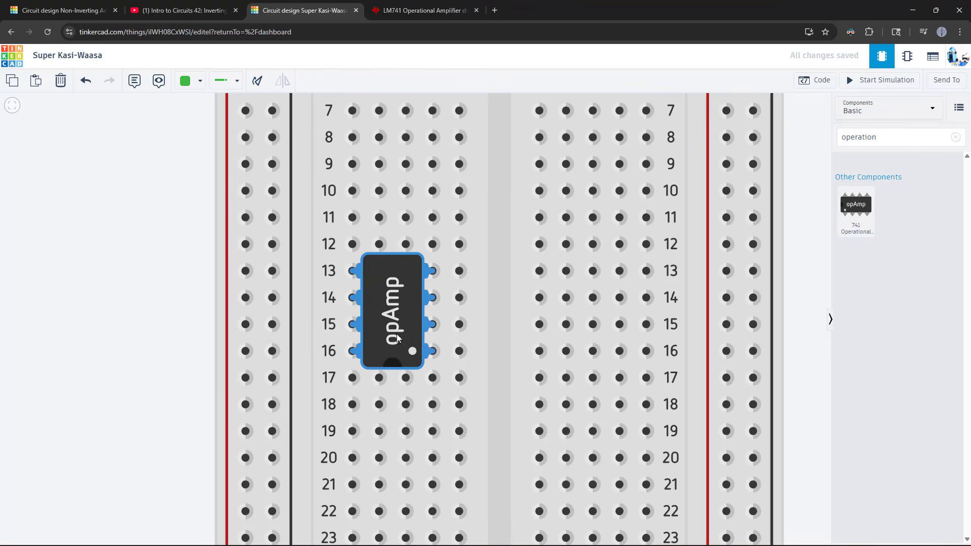
Step: Seat the op-amp across the breadboard's centre gap in rows 13 to 16 and rotate it so its notch faces up
{"action": "left_click_drag", "start_coordinate": [399, 339], "coordinate": [504, 307]}
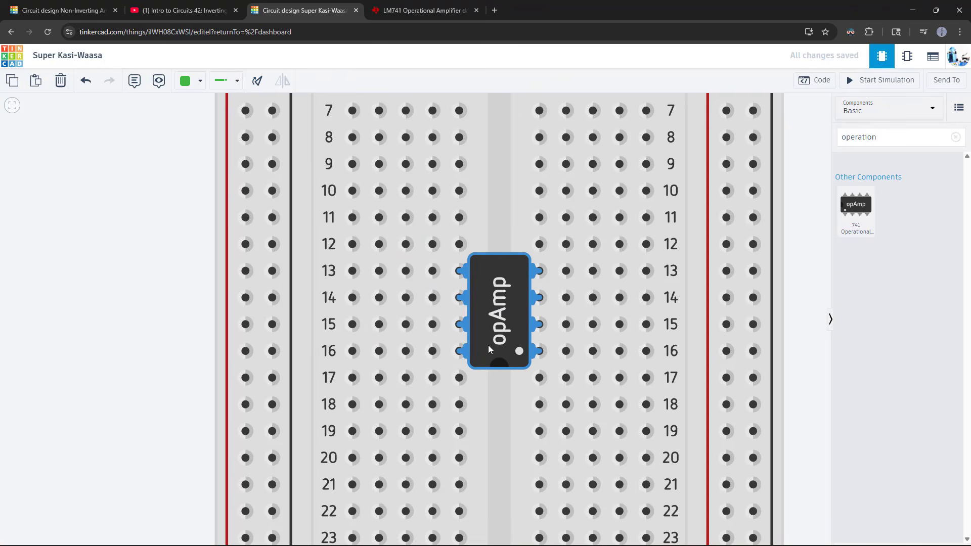
{"action": "left_click", "coordinate": [258, 80]}
{"action": "left_click", "coordinate": [257, 81]}
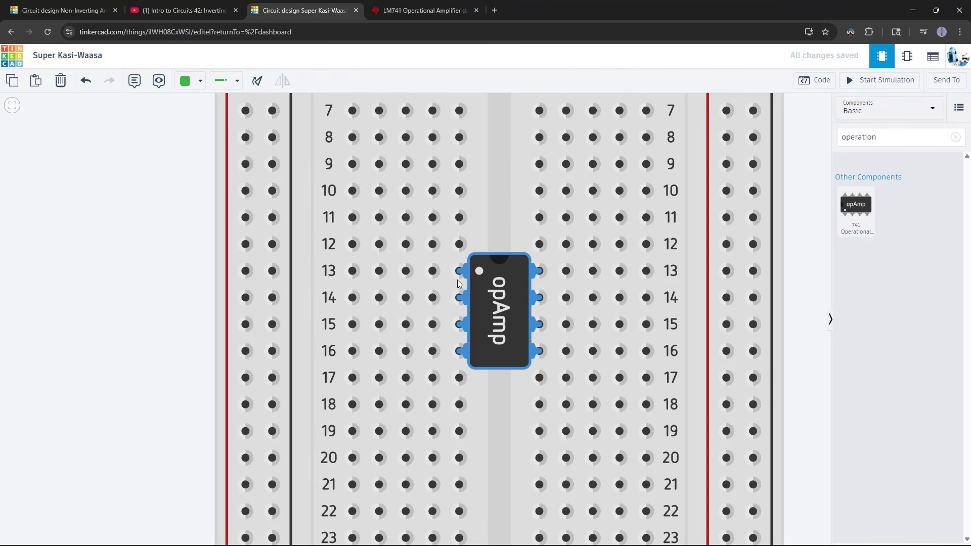
Step: Compare the op-amp's notch orientation with the 8-pin CDIP/PDIP pin diagram in the LM741 datasheet, returning to the Super Kasi-Waasa design
{"action": "left_click", "coordinate": [426, 10]}
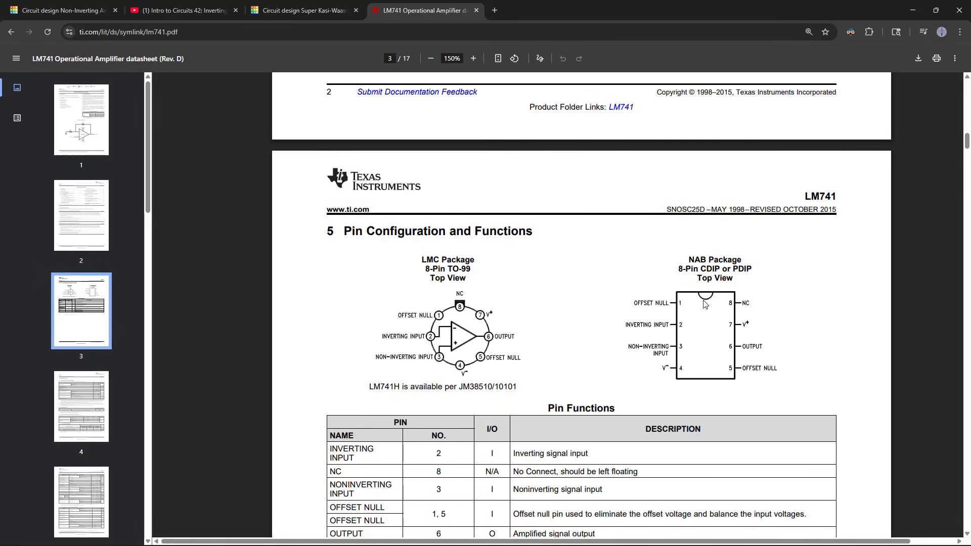
{"action": "left_click", "coordinate": [324, 10]}
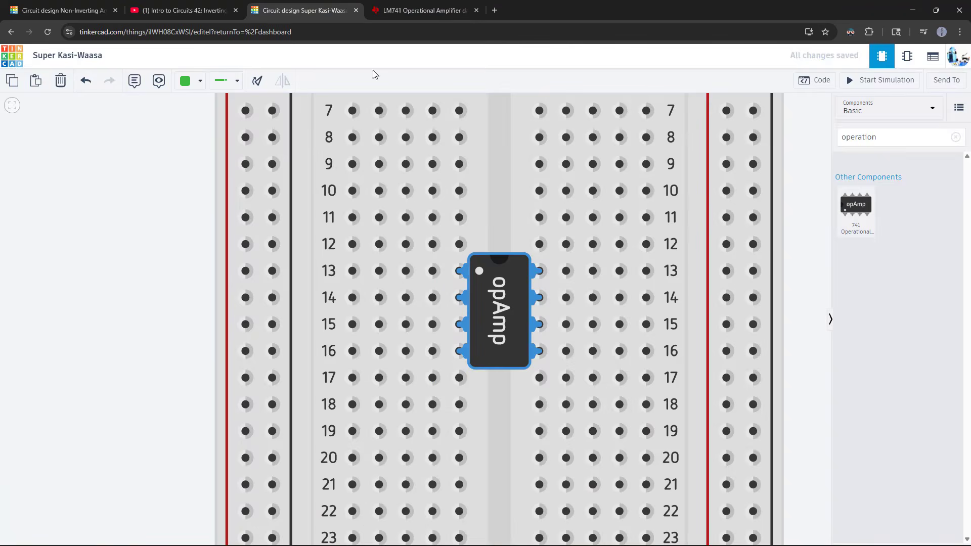
{"action": "left_click", "coordinate": [800, 282]}
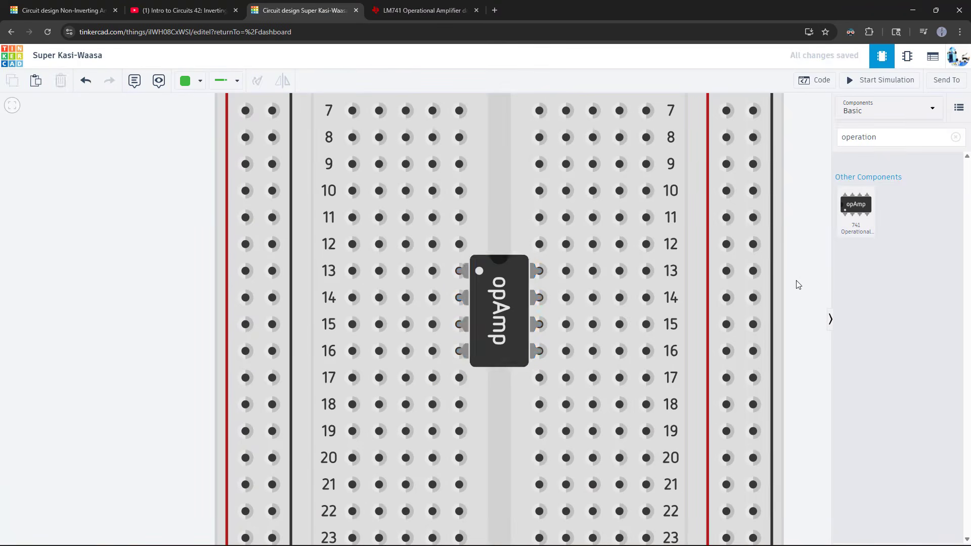
Step: Search the components for "power" and place a Power Supply above the breadboard
{"action": "scroll", "coordinate": [804, 278], "scroll_direction": "down", "scroll_amount": 3}
{"action": "left_click_drag", "start_coordinate": [805, 279], "coordinate": [655, 306]}
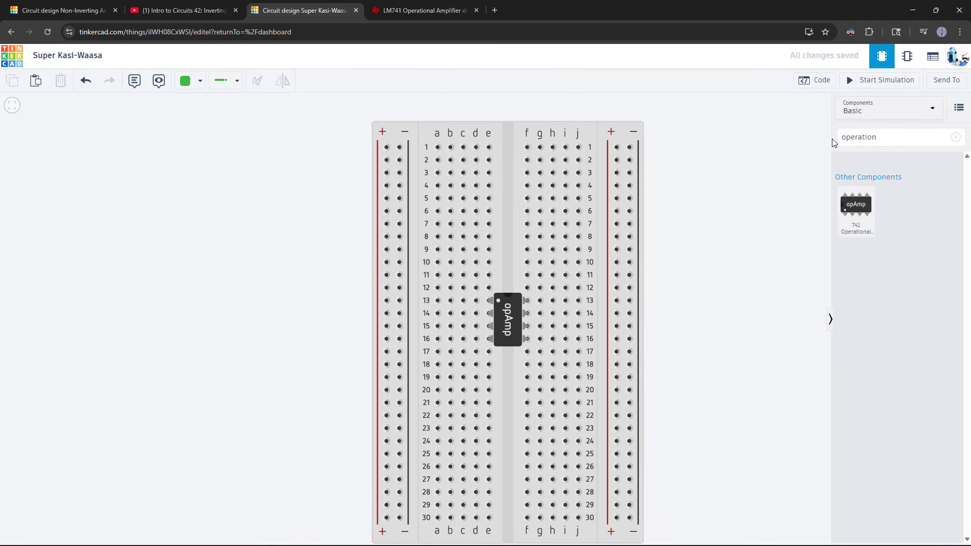
{"action": "left_click", "coordinate": [956, 137]}
{"action": "left_click", "coordinate": [868, 137]}
{"action": "type", "text": "power"}
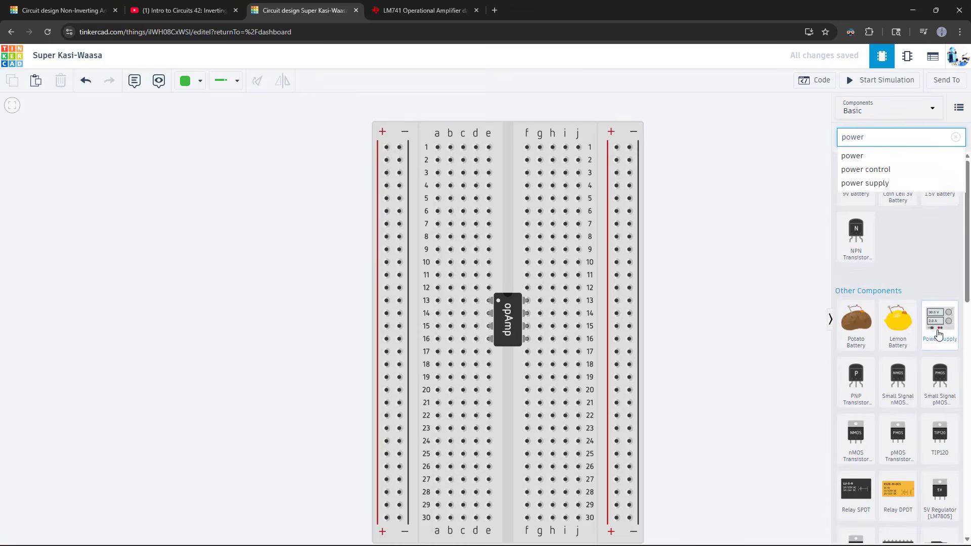
{"action": "left_click_drag", "start_coordinate": [939, 330], "coordinate": [722, 260]}
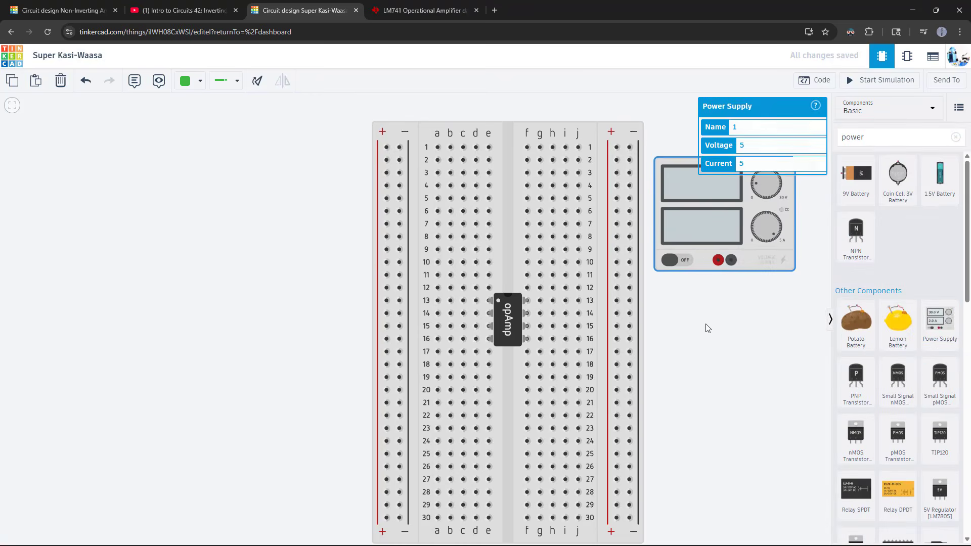
{"action": "left_click_drag", "start_coordinate": [706, 325], "coordinate": [709, 414]}
{"action": "left_click_drag", "start_coordinate": [700, 360], "coordinate": [390, 162]}
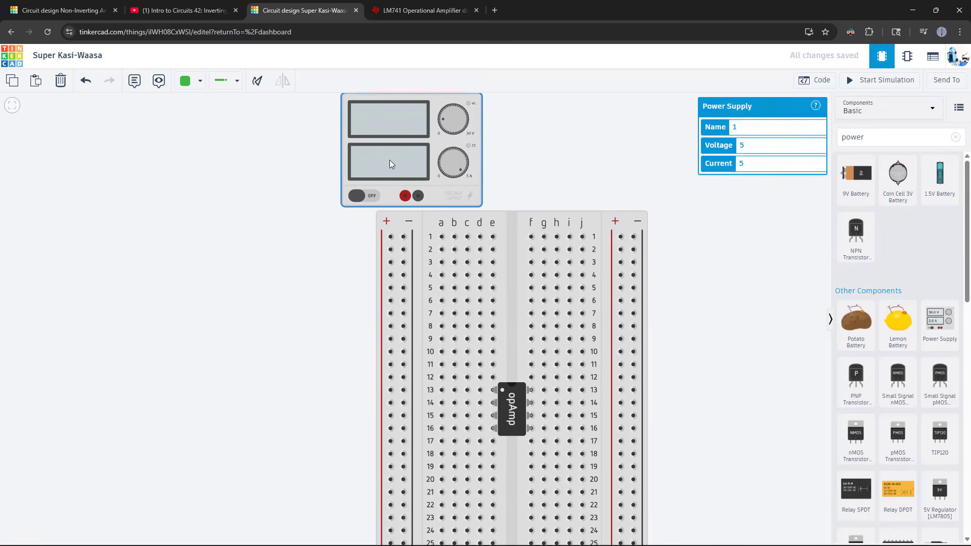
Step: Shift the power supply above the breadboard's right half and place a second Power Supply to its left
{"action": "left_click_drag", "start_coordinate": [307, 275], "coordinate": [277, 306]}
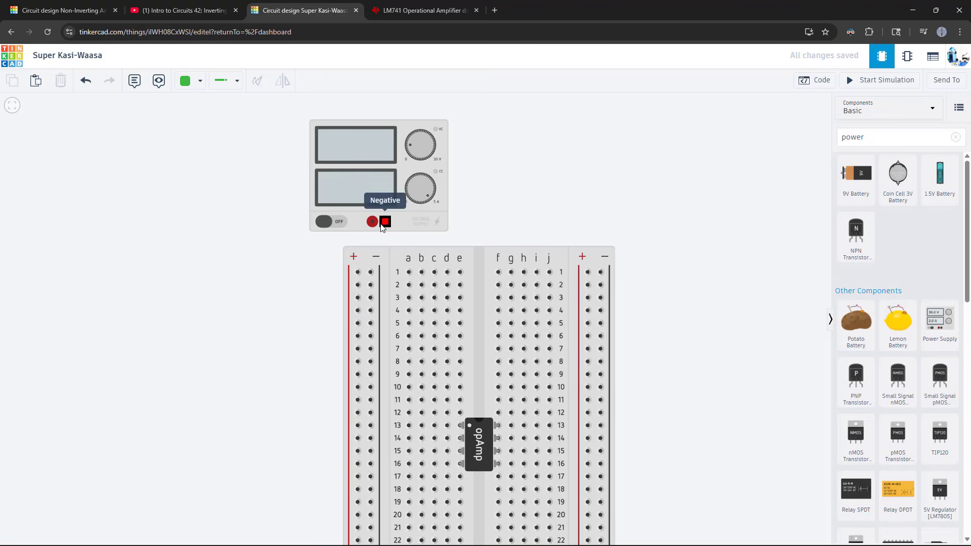
{"action": "left_click_drag", "start_coordinate": [399, 200], "coordinate": [584, 189]}
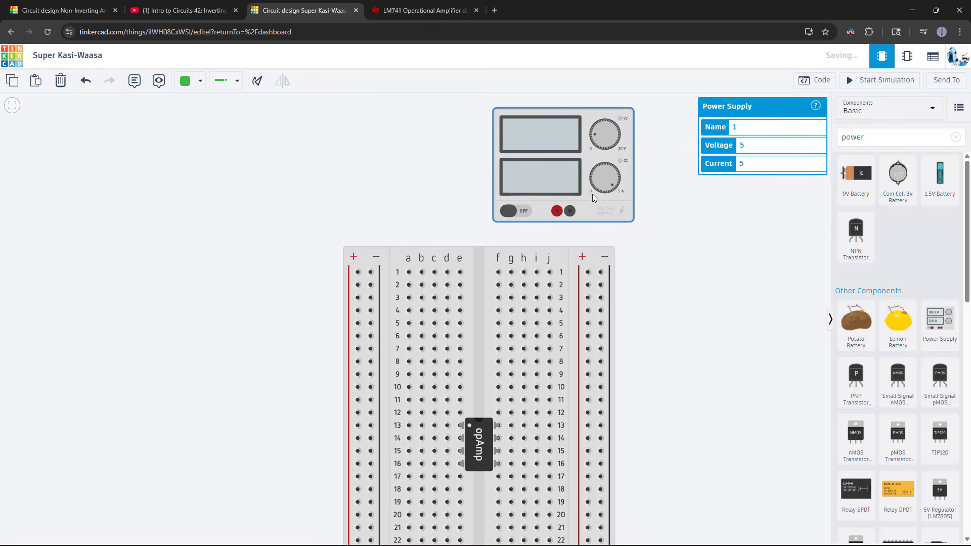
{"action": "left_click_drag", "start_coordinate": [940, 326], "coordinate": [388, 211]}
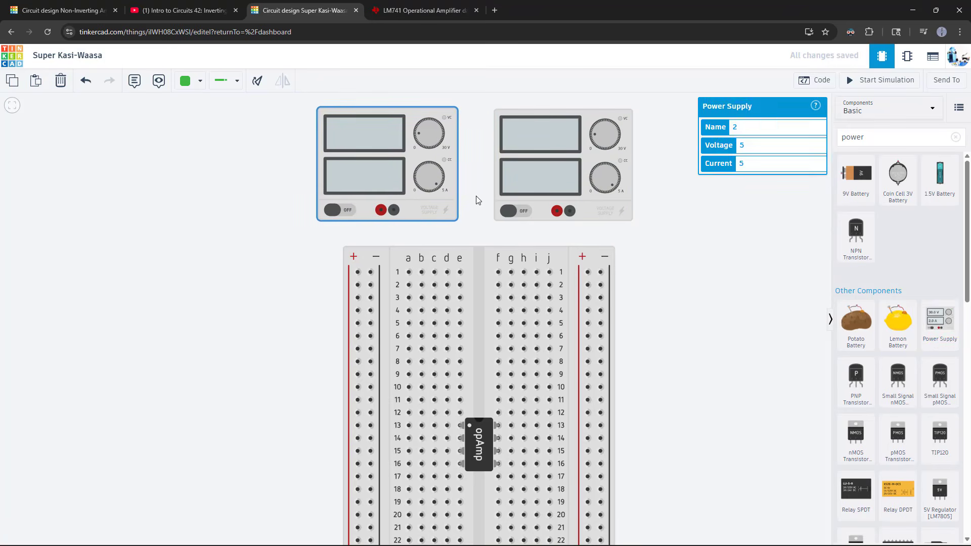
Step: Wire the left power supply's negative terminal to the right supply's positive terminal, routing the wire just below both supplies
{"action": "left_click", "coordinate": [475, 200]}
{"action": "left_click", "coordinate": [395, 210]}
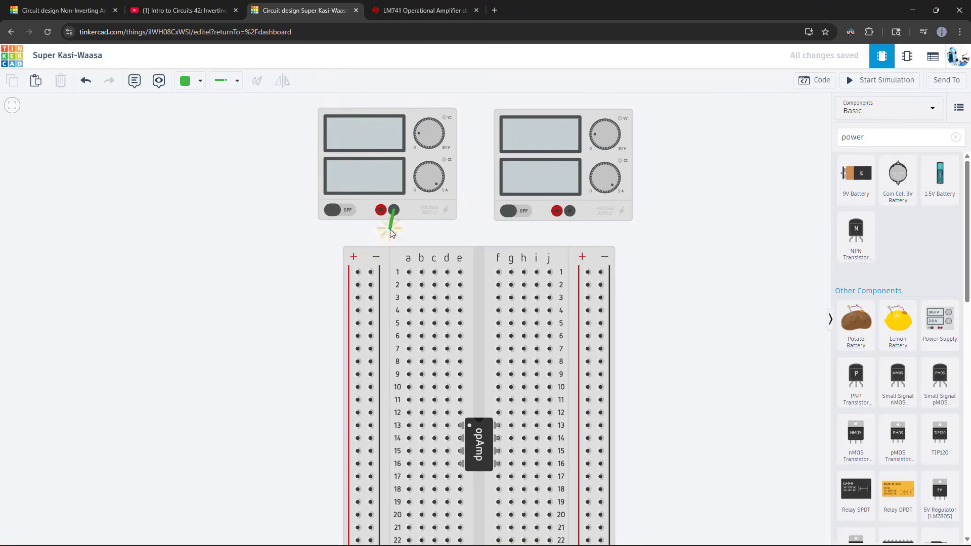
{"action": "left_click", "coordinate": [394, 230]}
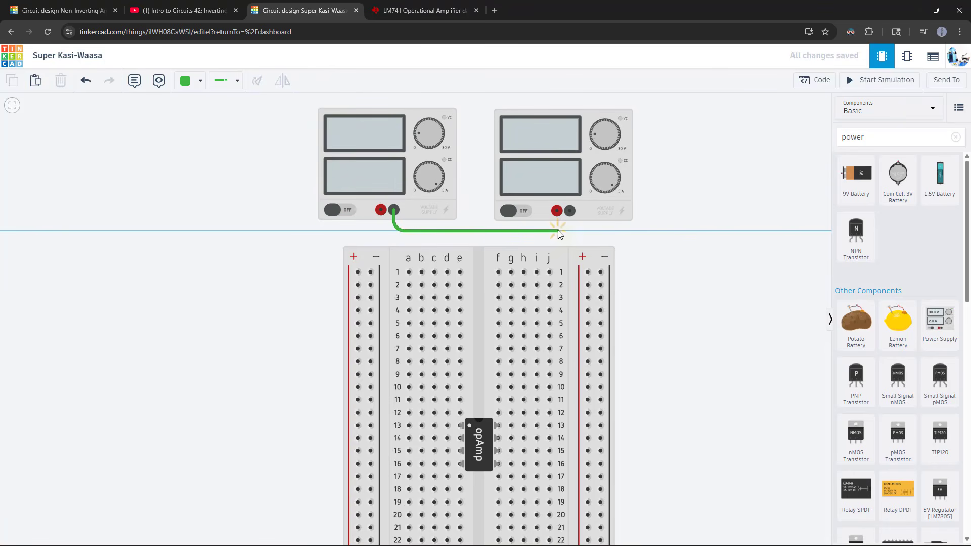
{"action": "left_click", "coordinate": [557, 211]}
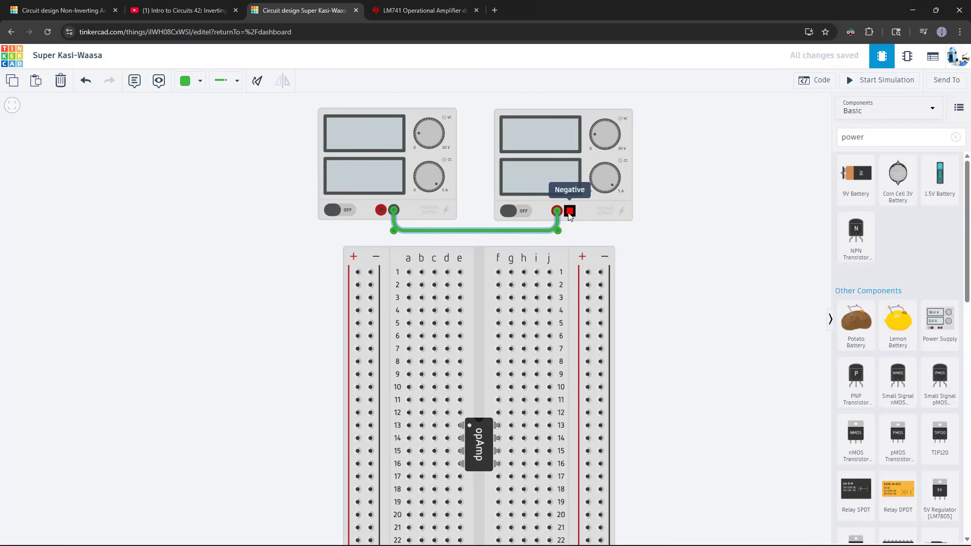
Step: Switch to YouTube and look through the Introduction to Circuits playlist beside the inverting amplifier video for related lessons
{"action": "left_click", "coordinate": [186, 10]}
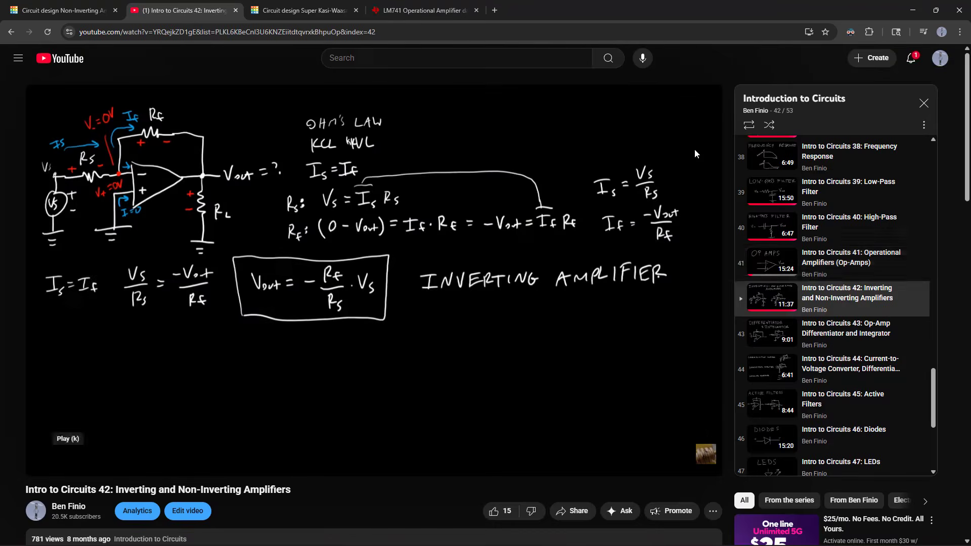
{"action": "scroll", "coordinate": [829, 283], "scroll_direction": "up", "scroll_amount": 10}
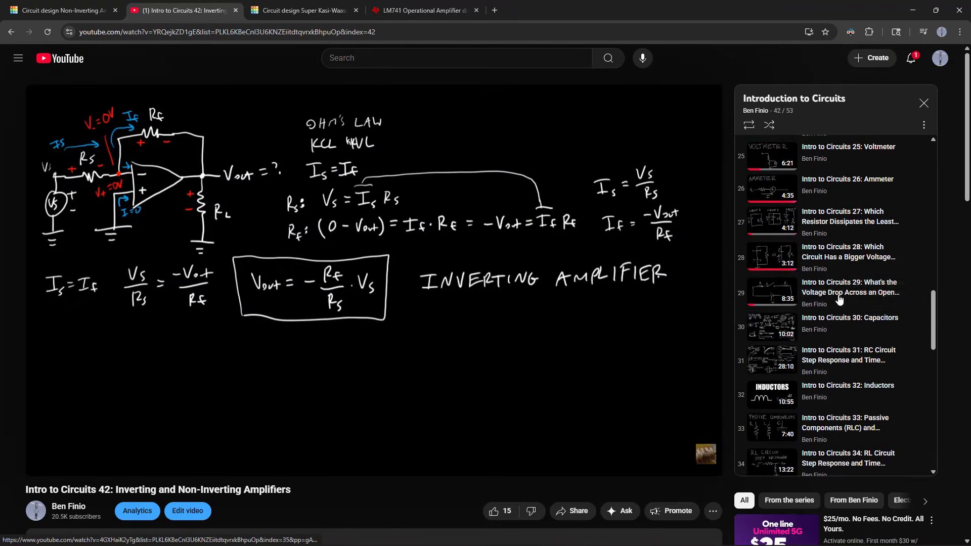
{"action": "scroll", "coordinate": [832, 258], "scroll_direction": "up", "scroll_amount": 12}
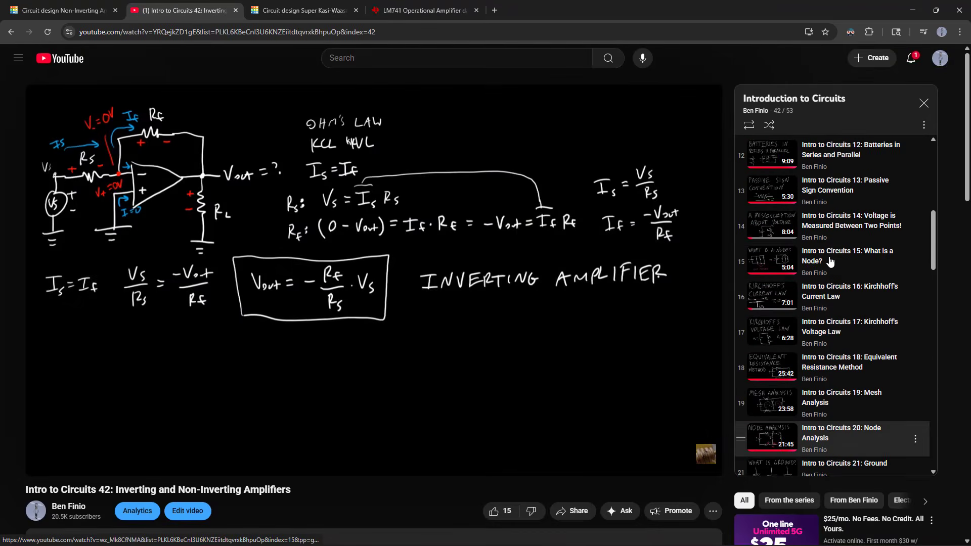
{"action": "scroll", "coordinate": [828, 262], "scroll_direction": "up", "scroll_amount": 4}
{"action": "scroll", "coordinate": [828, 262], "scroll_direction": "up", "scroll_amount": 2}
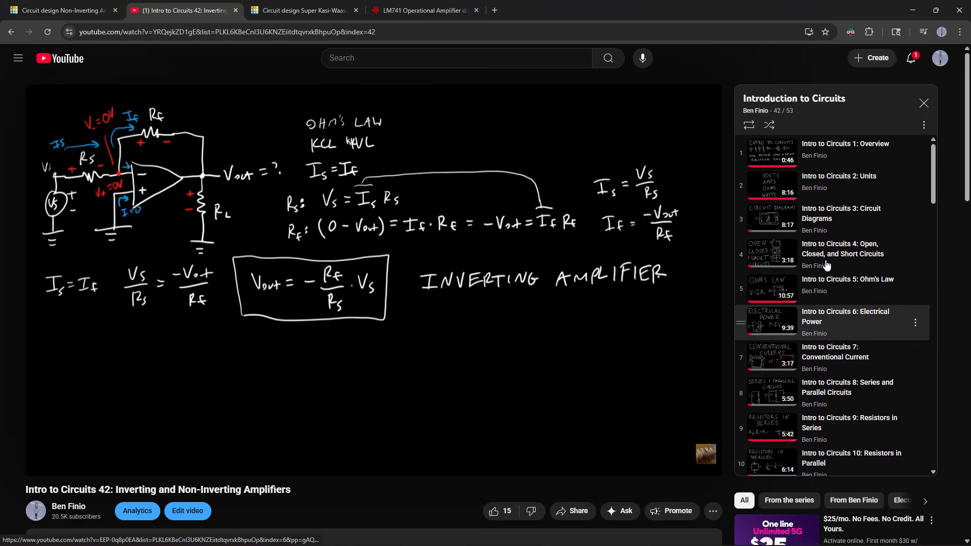
{"action": "scroll", "coordinate": [828, 265], "scroll_direction": "down", "scroll_amount": 3}
{"action": "scroll", "coordinate": [828, 267], "scroll_direction": "down", "scroll_amount": 9}
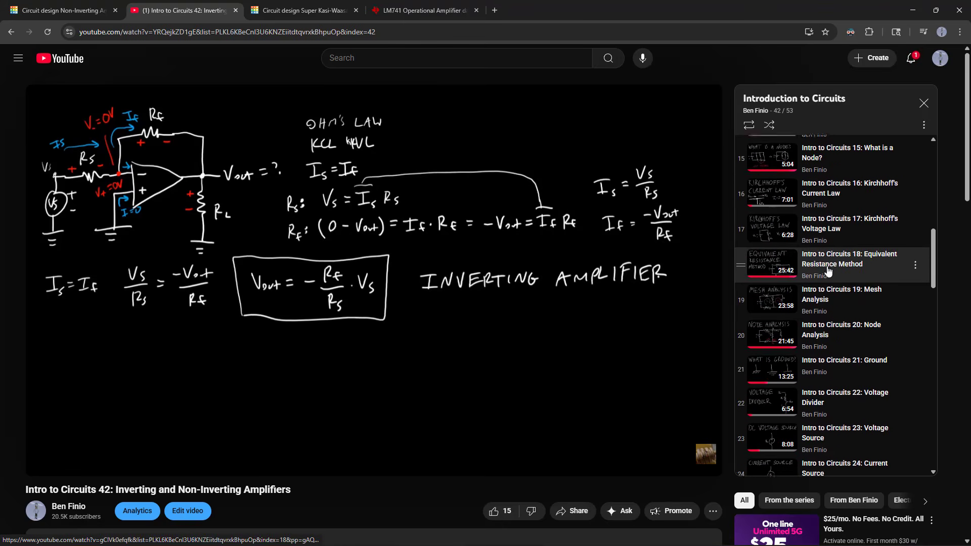
{"action": "scroll", "coordinate": [827, 266], "scroll_direction": "down", "scroll_amount": 3}
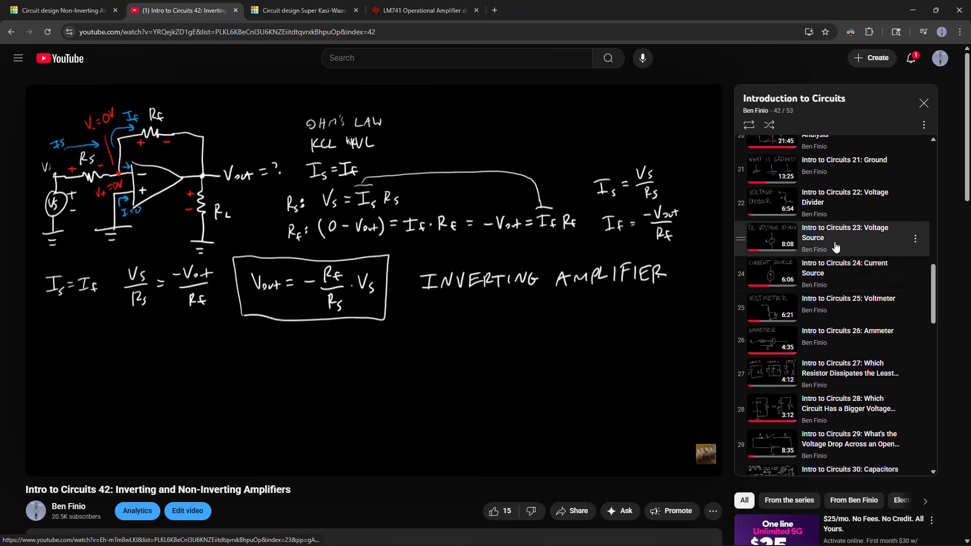
{"action": "scroll", "coordinate": [836, 308], "scroll_direction": "down", "scroll_amount": 5}
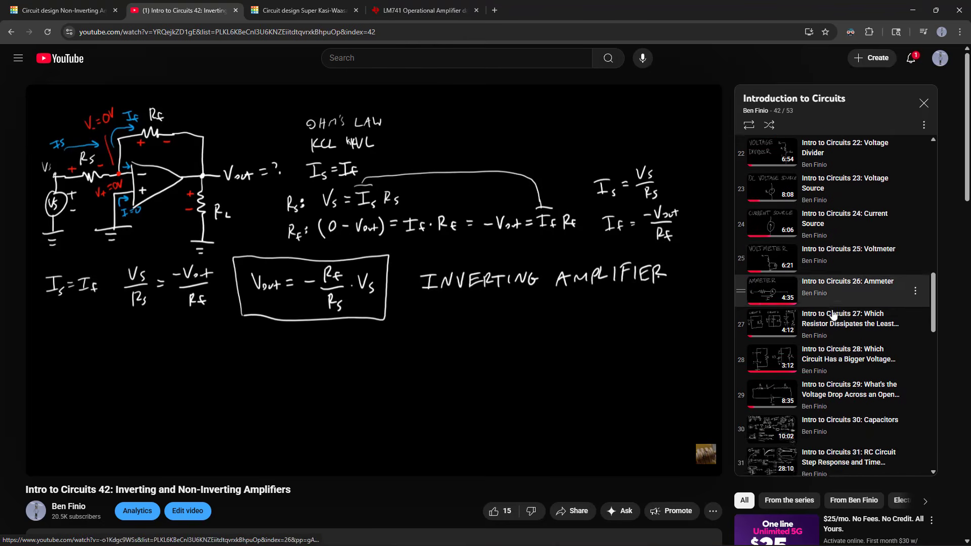
{"action": "scroll", "coordinate": [835, 314], "scroll_direction": "down", "scroll_amount": 2}
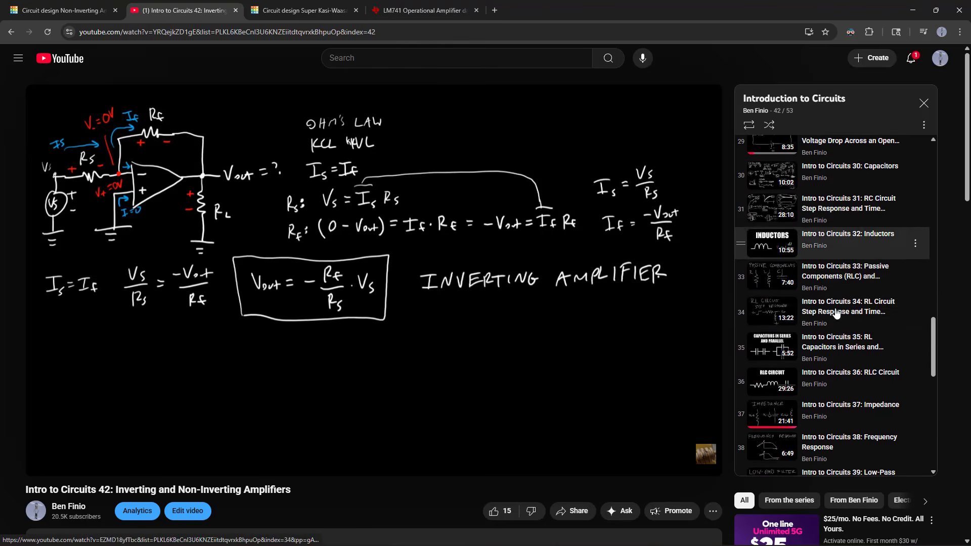
{"action": "left_click", "coordinate": [72, 12]}
Step: Return to the Super Kasi-Waasa design and change the wire between the two power supplies to black
{"action": "left_click", "coordinate": [291, 7]}
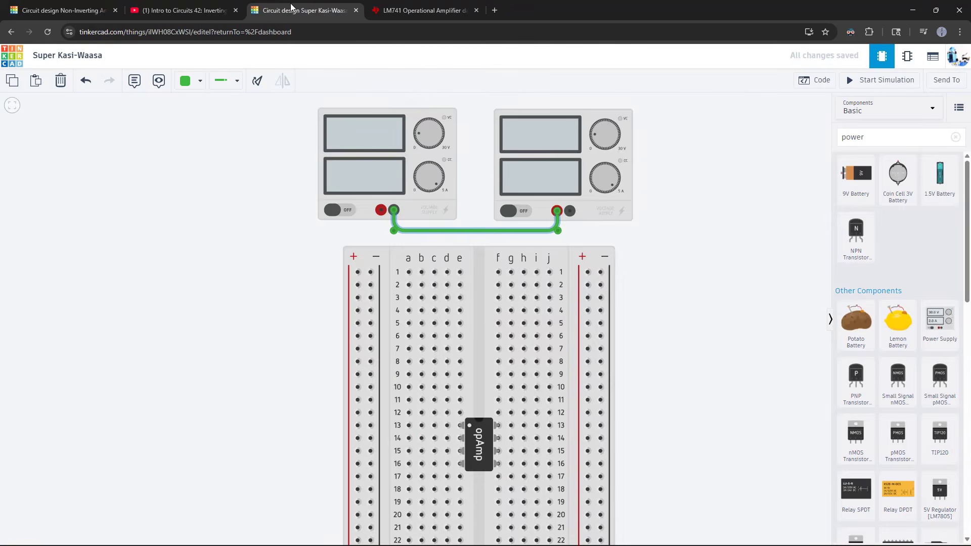
{"action": "left_click", "coordinate": [292, 236]}
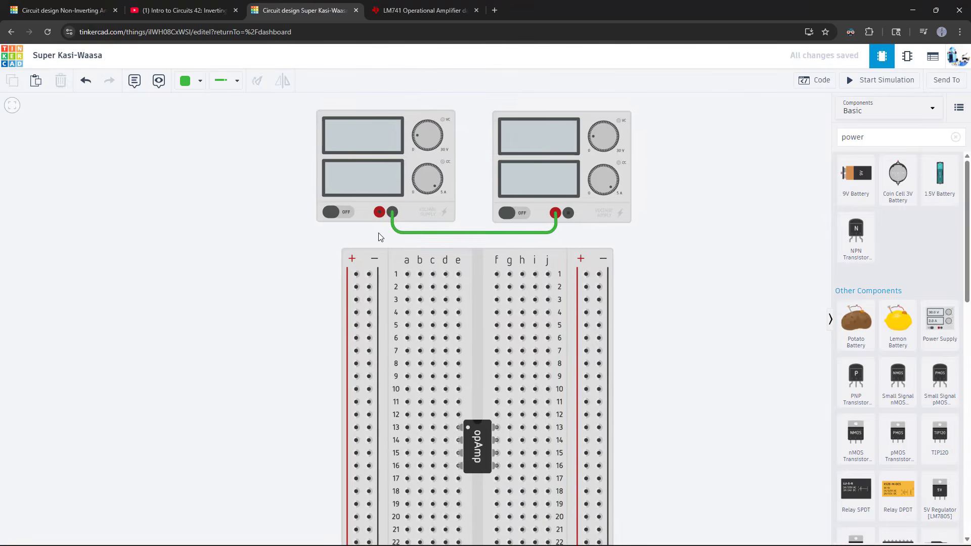
{"action": "left_click", "coordinate": [426, 232]}
{"action": "left_click", "coordinate": [198, 83]}
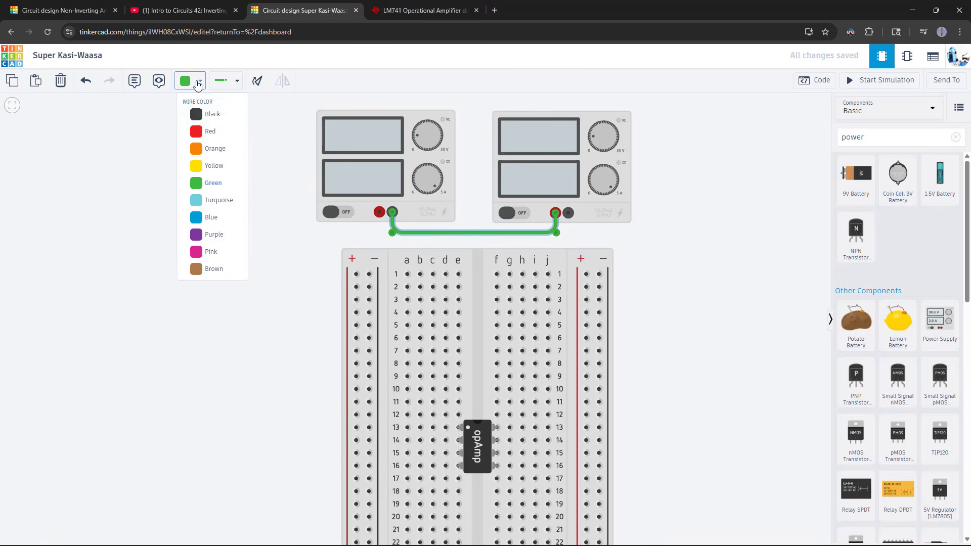
{"action": "left_click", "coordinate": [210, 121]}
{"action": "left_click", "coordinate": [280, 216]}
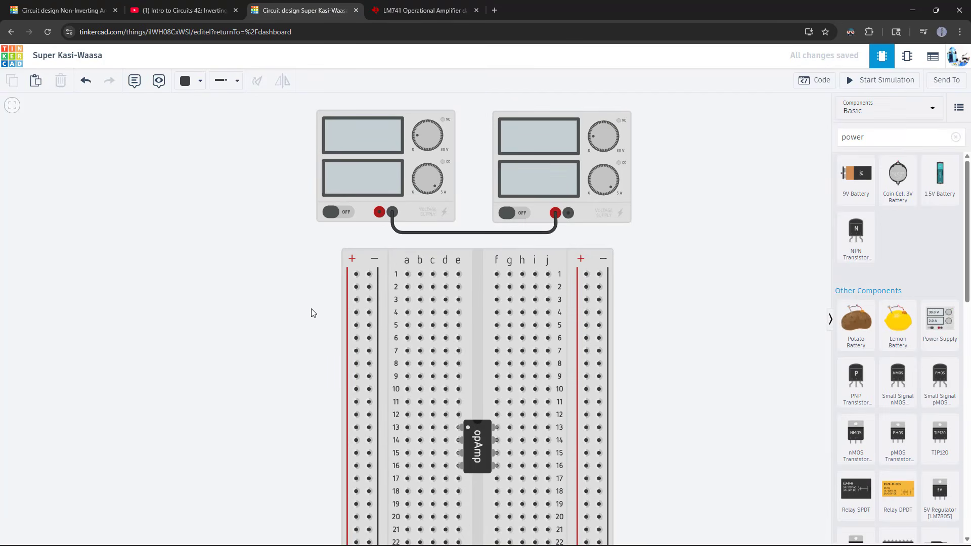
{"action": "left_click_drag", "start_coordinate": [306, 310], "coordinate": [290, 291]}
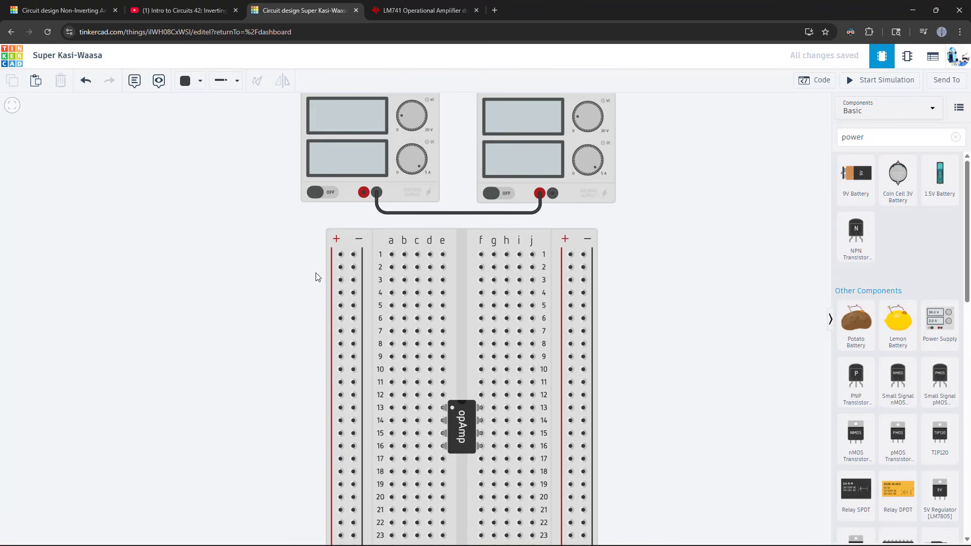
{"action": "left_click_drag", "start_coordinate": [299, 322], "coordinate": [299, 297]}
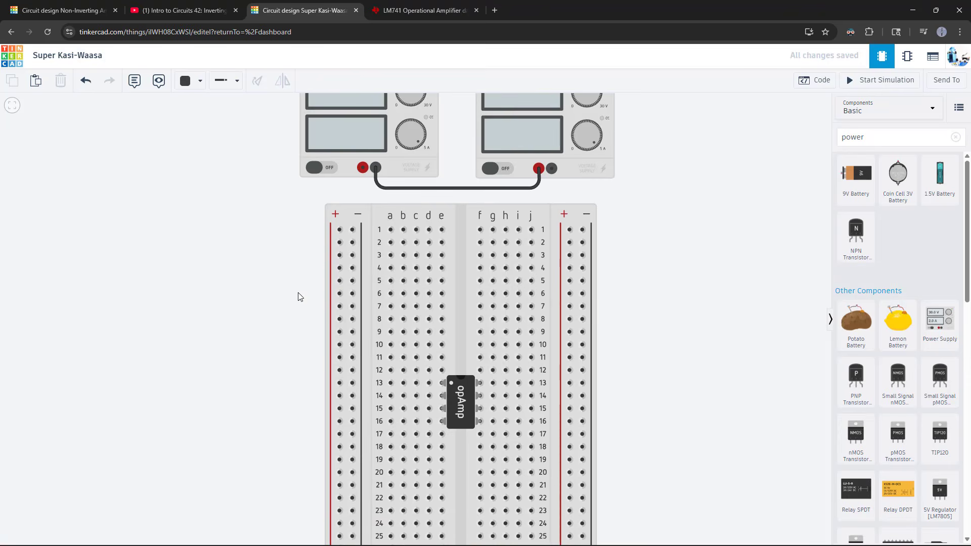
{"action": "scroll", "coordinate": [298, 292], "scroll_direction": "down", "scroll_amount": 1}
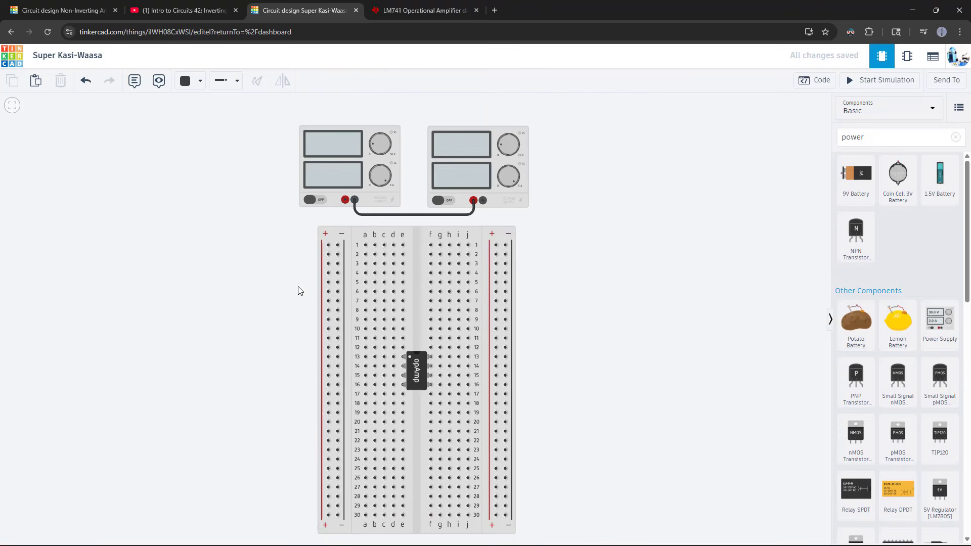
Step: Delete the wire between the two power supplies and bridge the left negative rail to the right positive rail along row 2
{"action": "left_click", "coordinate": [368, 215]}
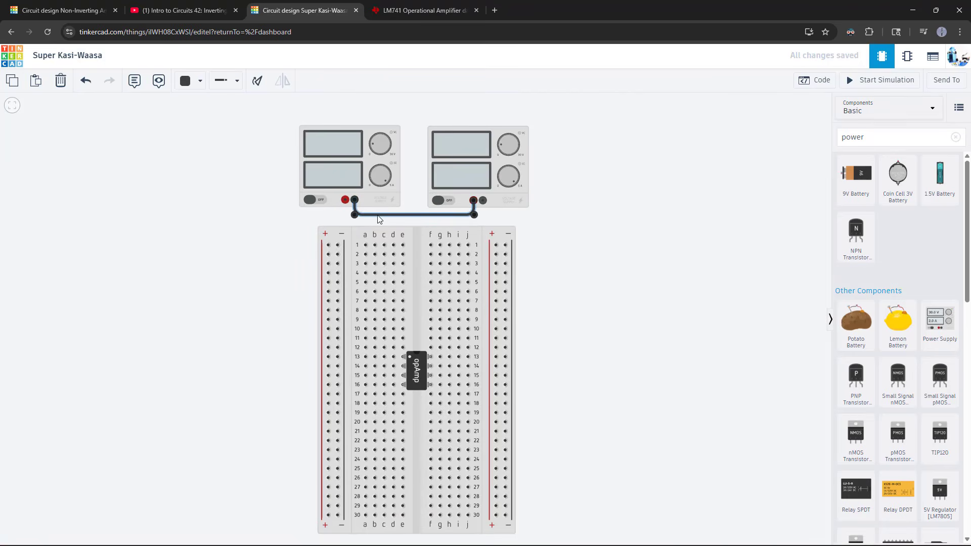
{"action": "key", "text": "Delete"}
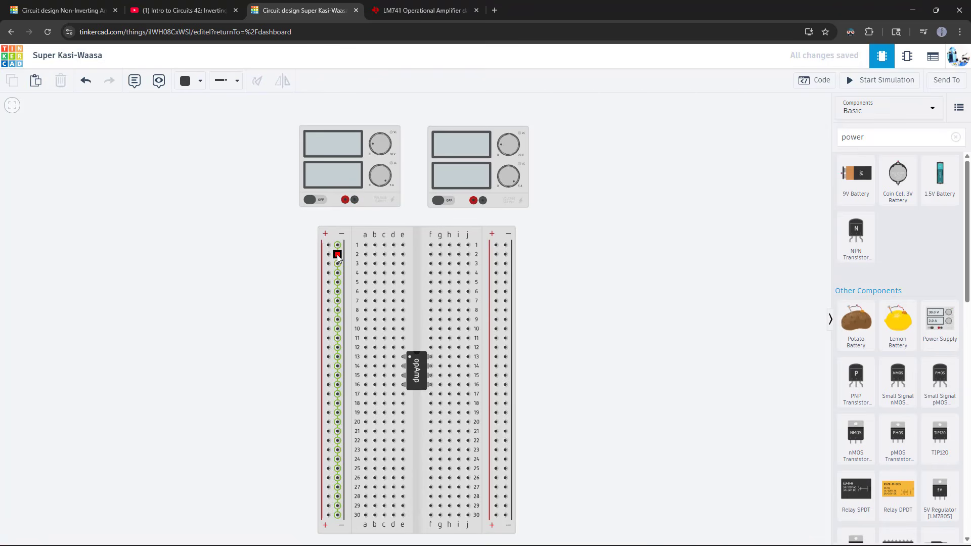
{"action": "left_click", "coordinate": [337, 255]}
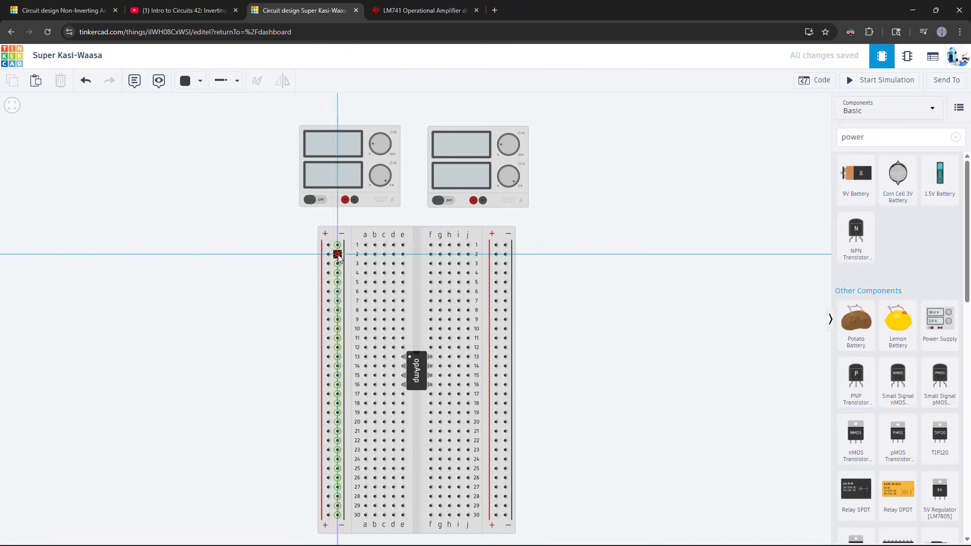
{"action": "left_click", "coordinate": [495, 254]}
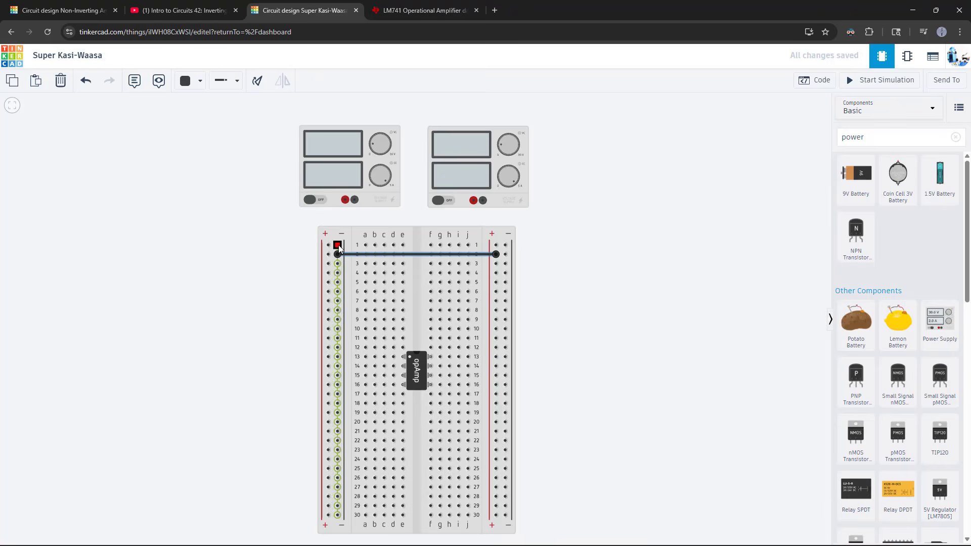
Step: Wire the left supply's negative terminal to the left negative rail and the right supply's positive terminal to the right positive rail, both at row 1
{"action": "scroll", "coordinate": [347, 234], "scroll_direction": "up", "scroll_amount": 3}
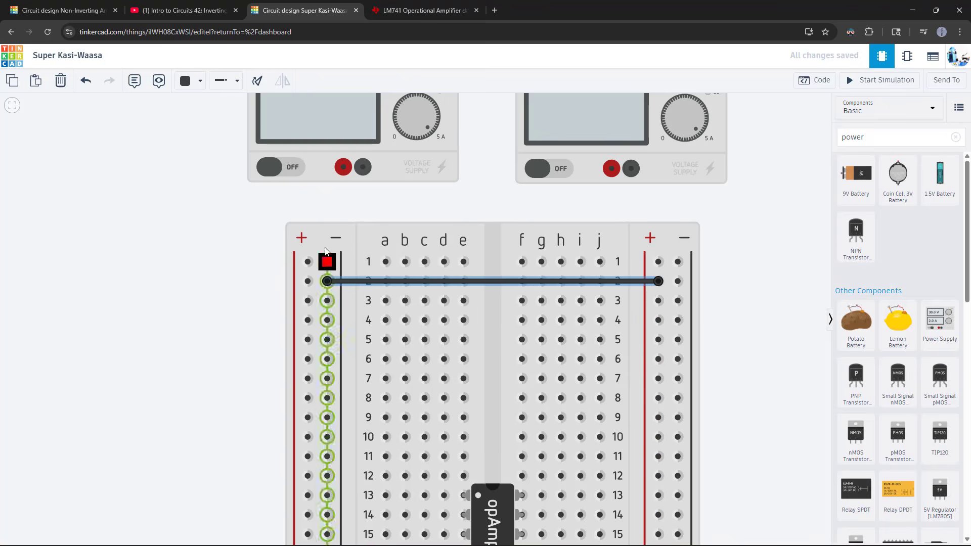
{"action": "left_click", "coordinate": [363, 167]}
{"action": "left_click", "coordinate": [363, 217]}
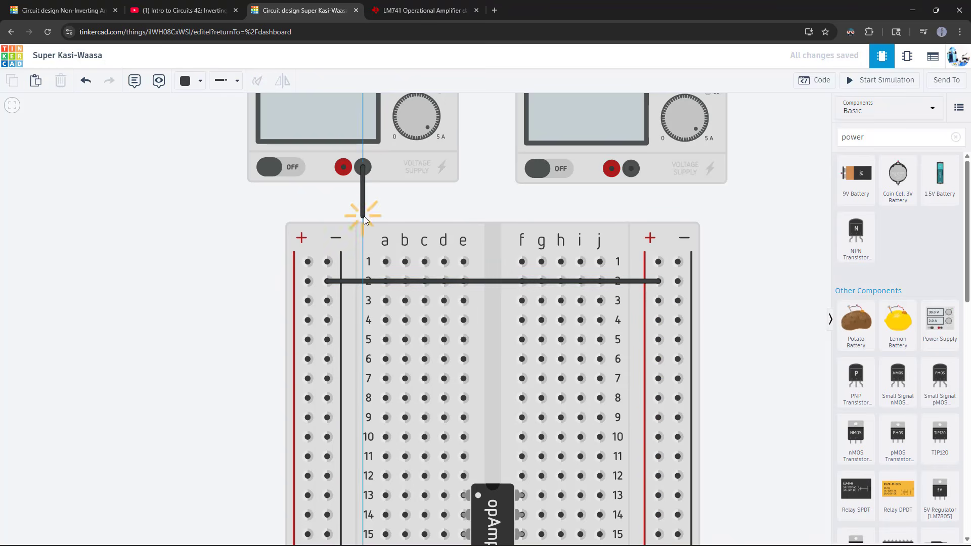
{"action": "left_click", "coordinate": [328, 258]}
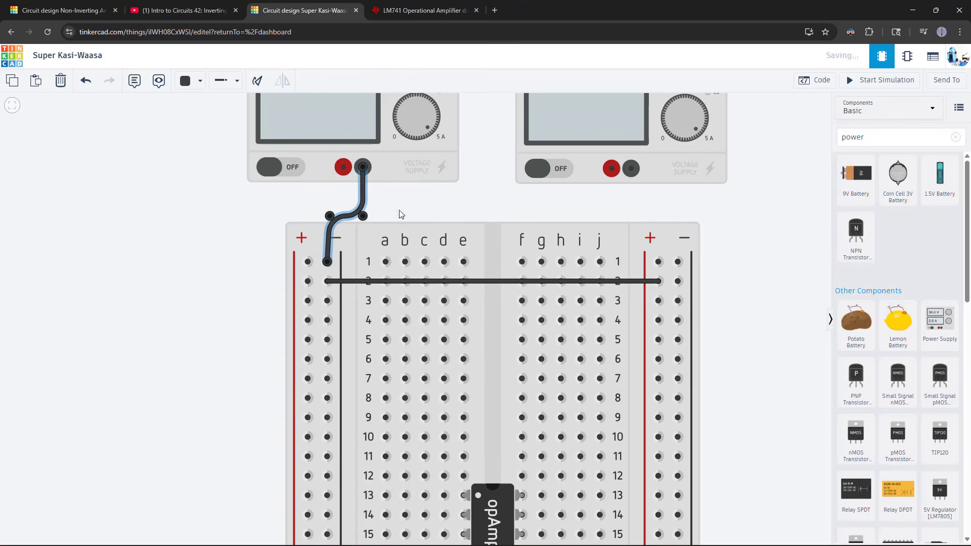
{"action": "left_click", "coordinate": [610, 171]}
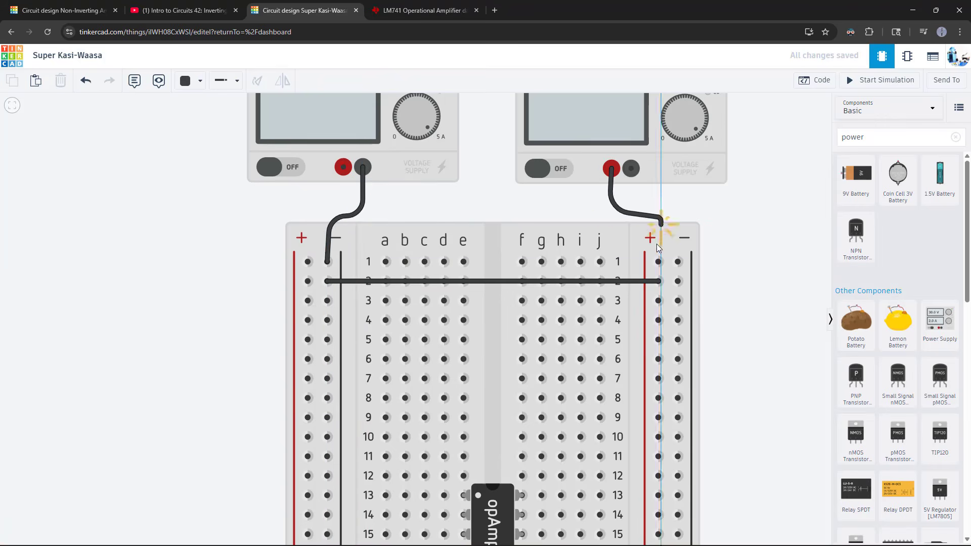
{"action": "left_click", "coordinate": [658, 262]}
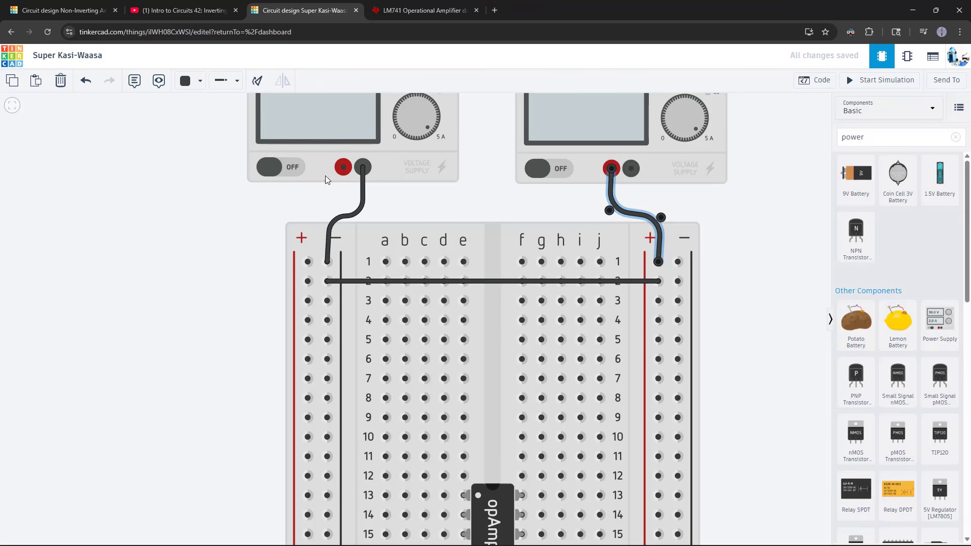
Step: Wire the left supply's positive terminal to the left positive rail at row 1 and color the wire red
{"action": "left_click", "coordinate": [343, 169]}
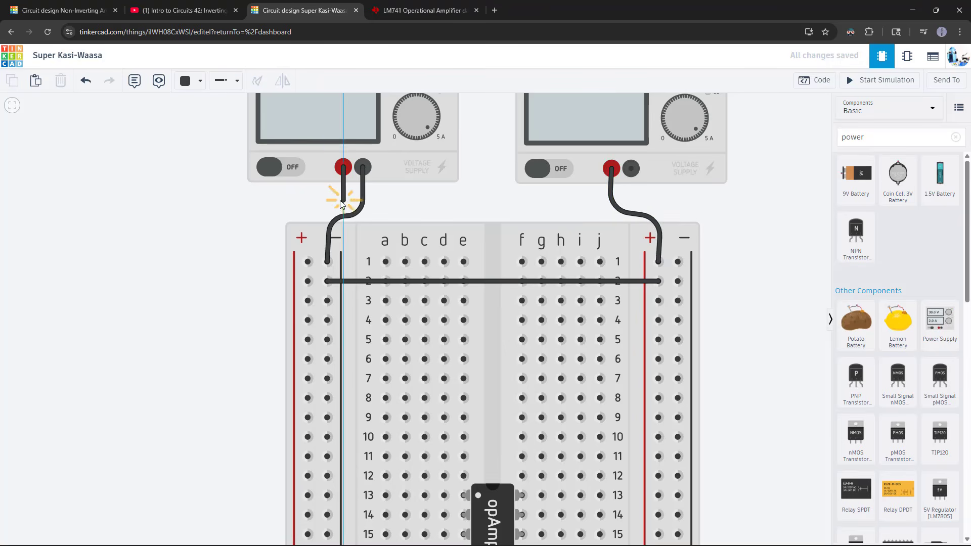
{"action": "left_click", "coordinate": [307, 203]}
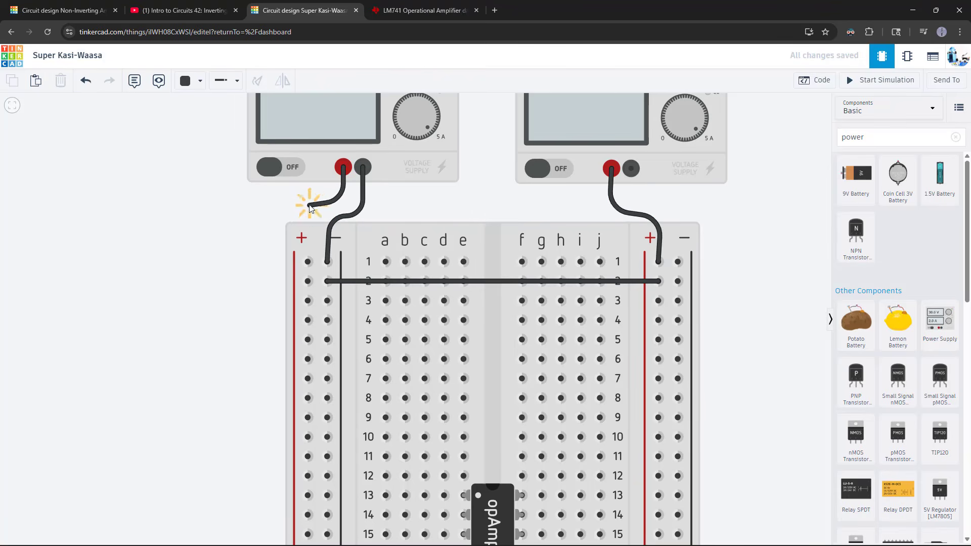
{"action": "left_click", "coordinate": [308, 261]}
{"action": "left_click", "coordinate": [188, 81]}
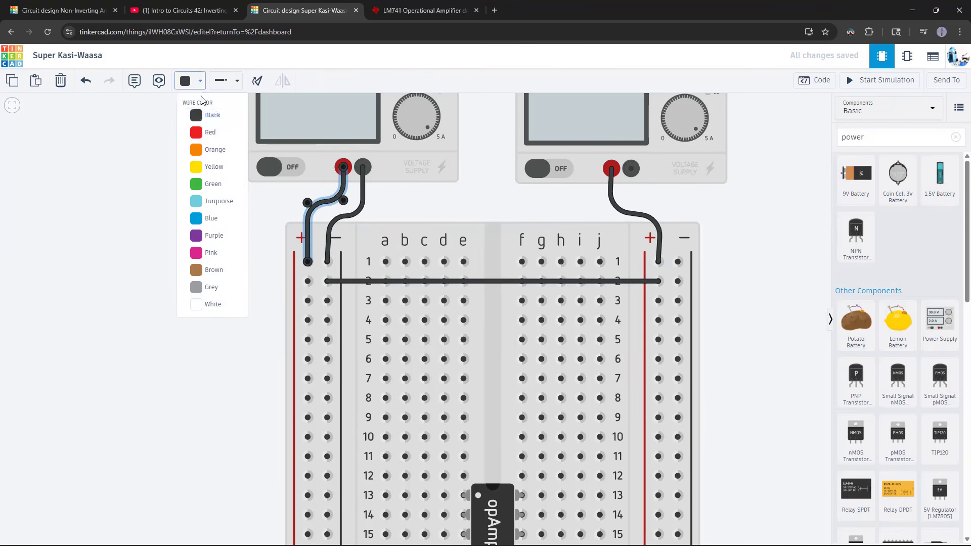
{"action": "left_click", "coordinate": [205, 129]}
{"action": "left_click", "coordinate": [227, 202]}
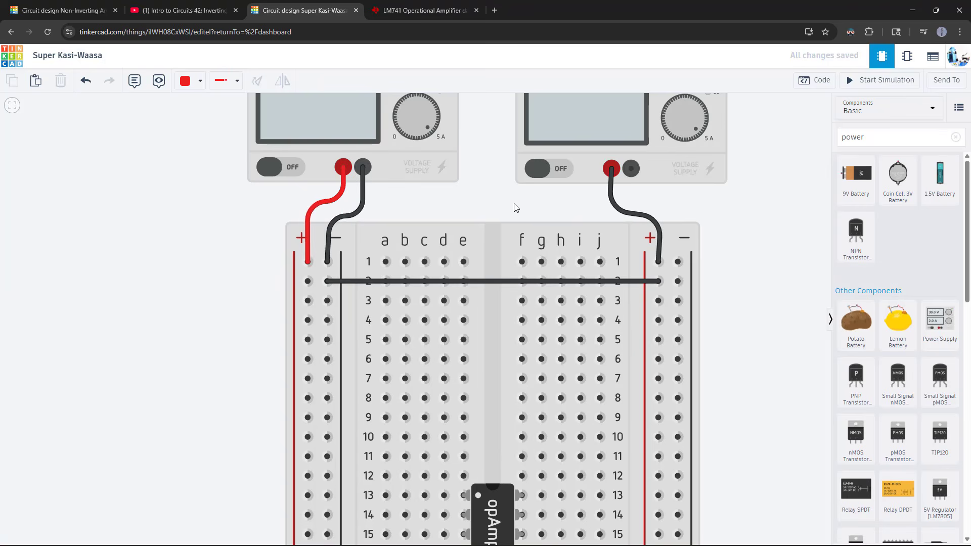
Step: Wire the right supply's negative terminal to the right negative rail at row 1 and color the wire blue
{"action": "left_click", "coordinate": [632, 171]}
{"action": "left_click", "coordinate": [678, 262]}
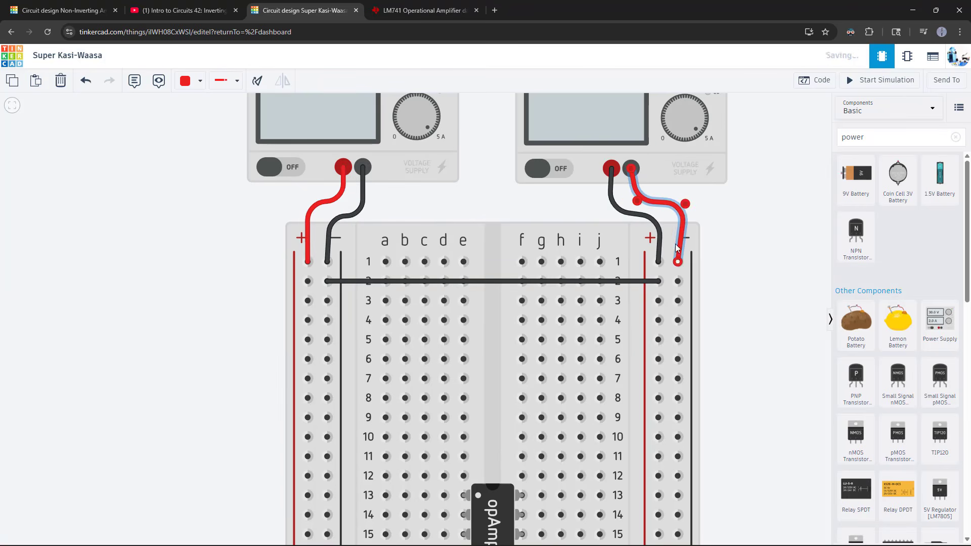
{"action": "left_click", "coordinate": [197, 85]}
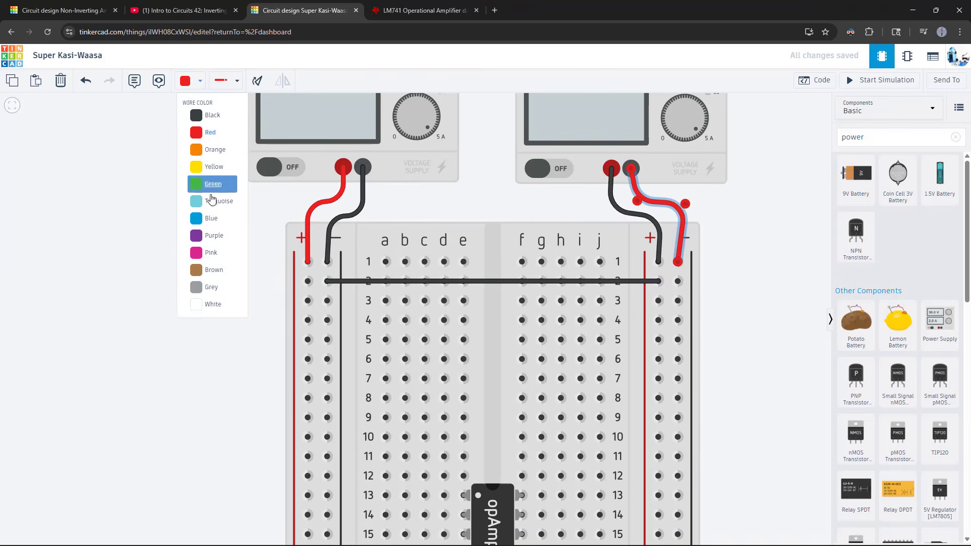
{"action": "left_click", "coordinate": [211, 216]}
{"action": "left_click", "coordinate": [231, 188]}
Step: Clear the component search and place a Multimeter to the left of the breadboard
{"action": "scroll", "coordinate": [252, 159], "scroll_direction": "down", "scroll_amount": 2}
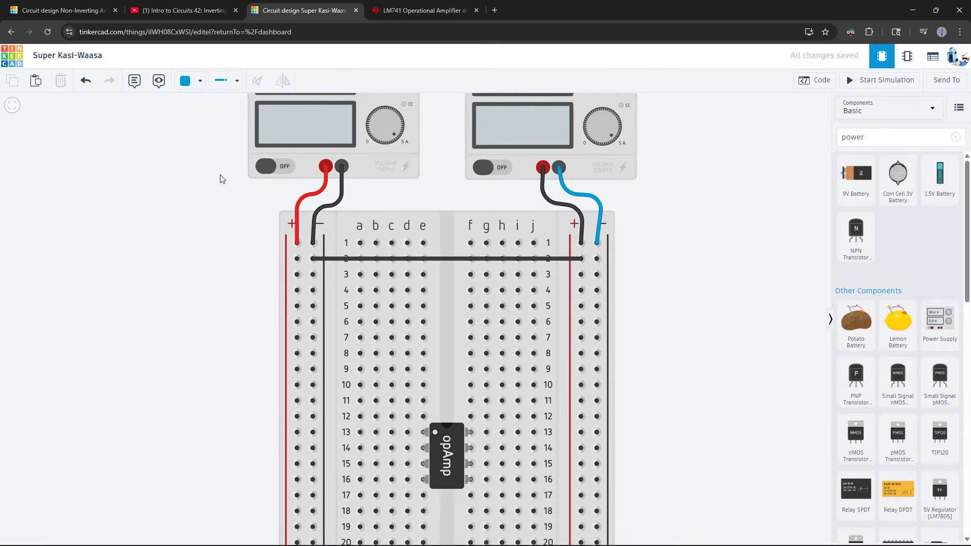
{"action": "left_click_drag", "start_coordinate": [195, 165], "coordinate": [244, 237]}
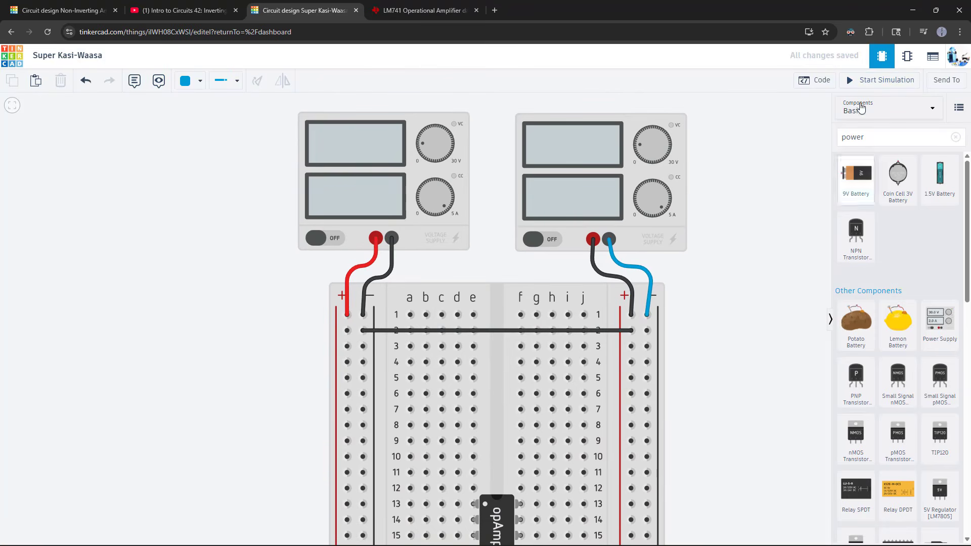
{"action": "scroll", "coordinate": [905, 329], "scroll_direction": "down", "scroll_amount": 3}
{"action": "scroll", "coordinate": [900, 253], "scroll_direction": "up", "scroll_amount": 3}
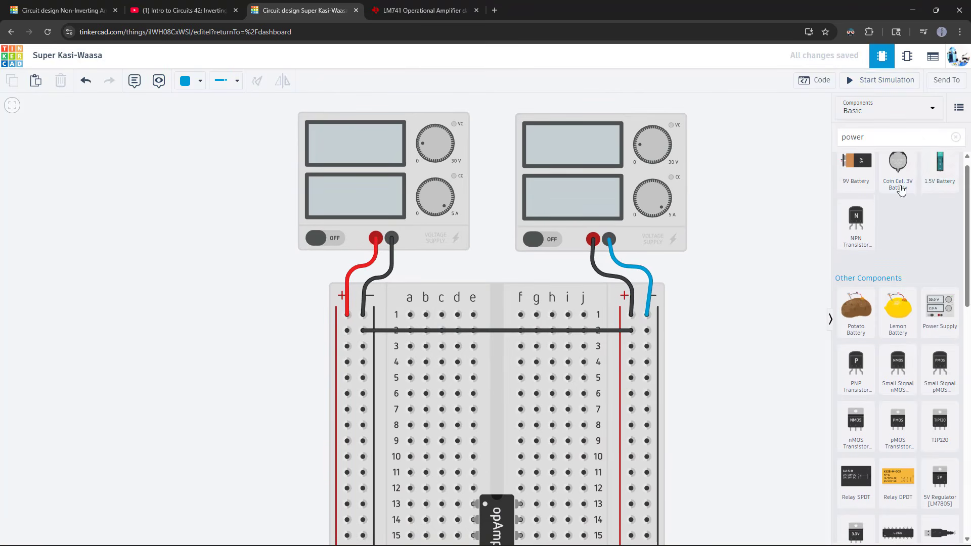
{"action": "left_click", "coordinate": [955, 137]}
{"action": "scroll", "coordinate": [879, 399], "scroll_direction": "down", "scroll_amount": 2}
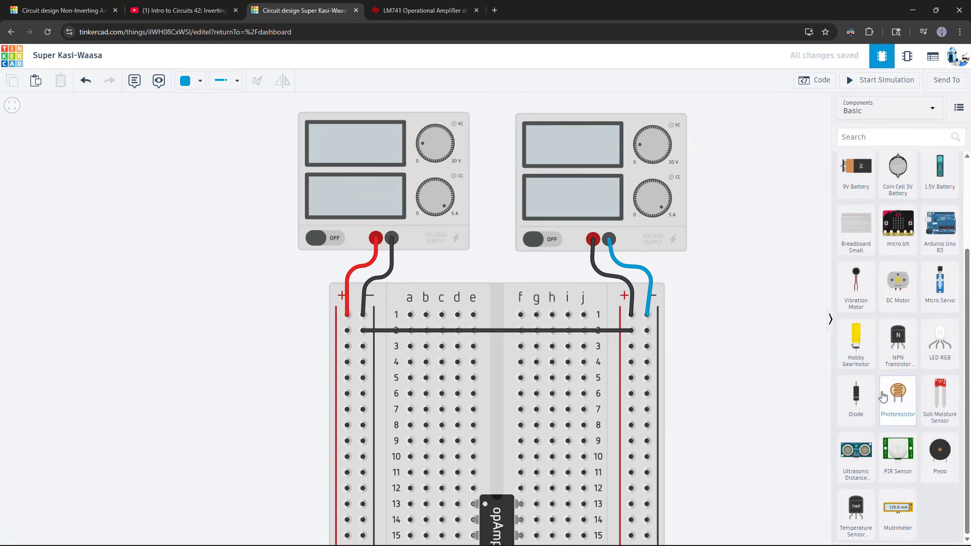
{"action": "left_click_drag", "start_coordinate": [897, 511], "coordinate": [182, 349]}
Step: Wire the multimeter's negative lead in black to the left negative rail at row 3 and its positive lead in red to the left positive rail at row 2
{"action": "left_click", "coordinate": [172, 345]}
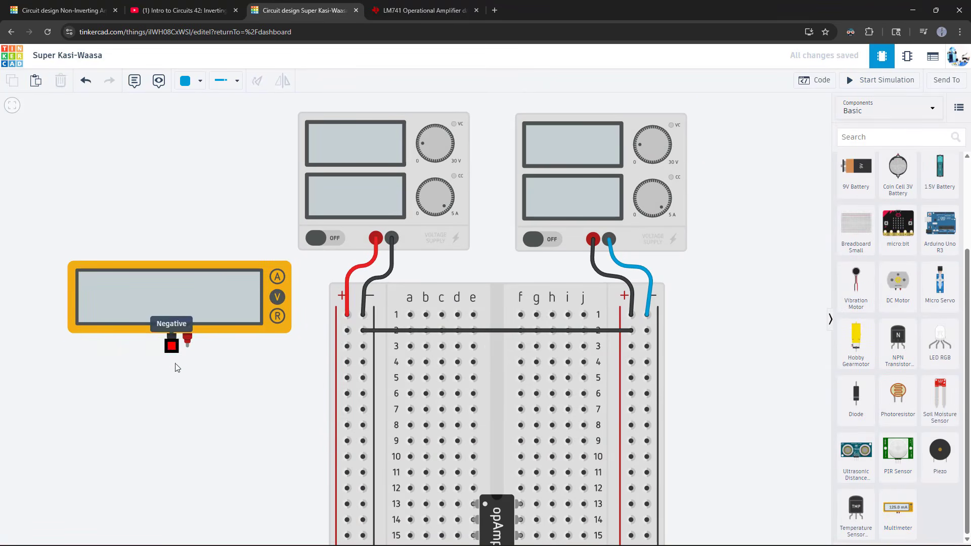
{"action": "left_click", "coordinate": [363, 347]}
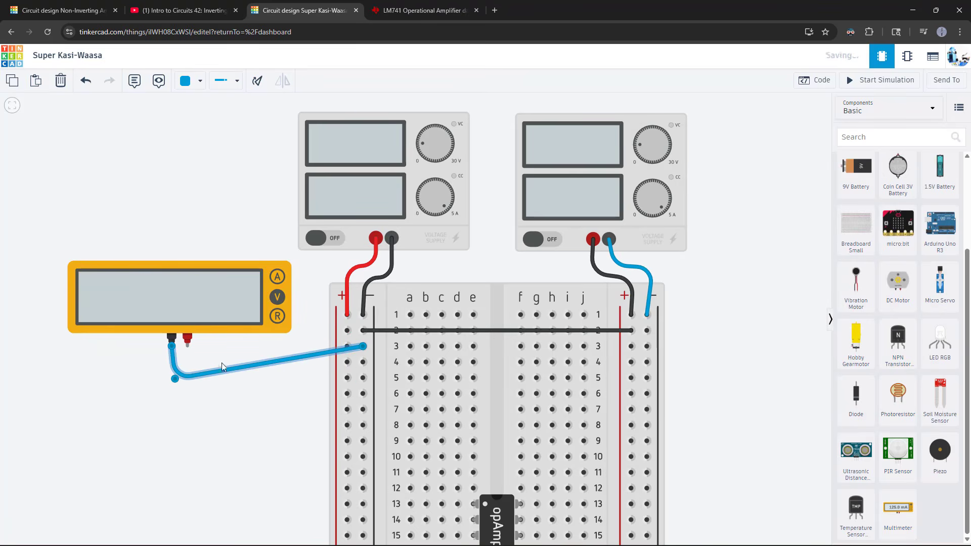
{"action": "left_click", "coordinate": [192, 84]}
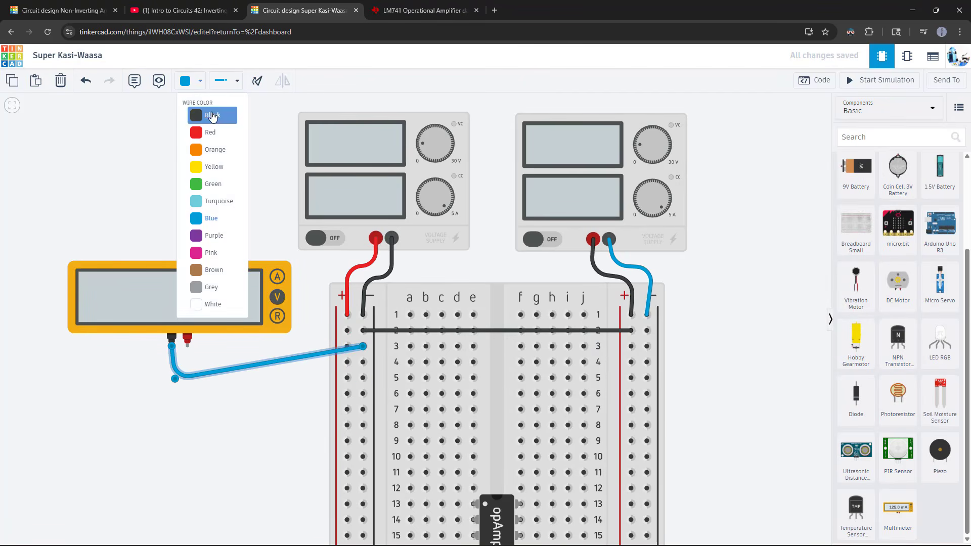
{"action": "left_click", "coordinate": [195, 112]}
{"action": "left_click", "coordinate": [187, 340]}
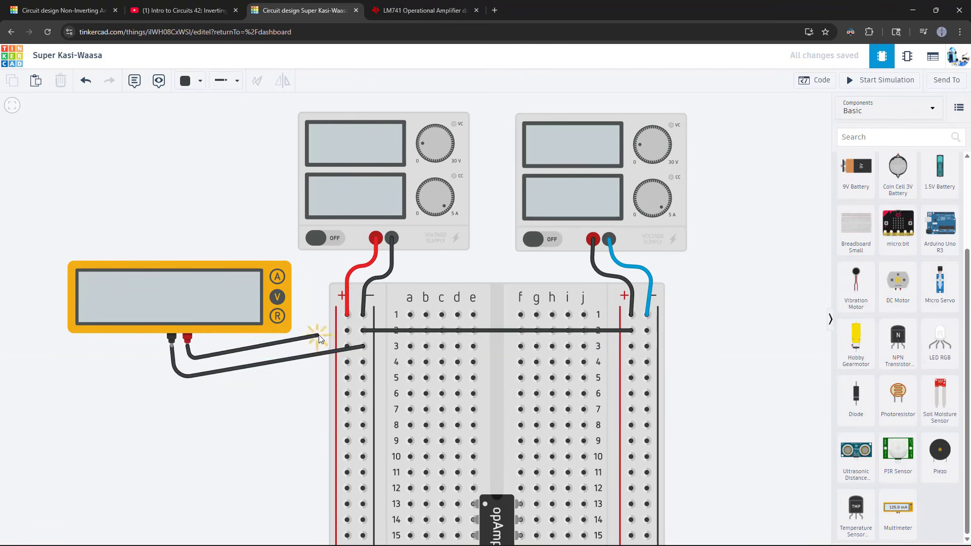
{"action": "left_click", "coordinate": [347, 330]}
{"action": "left_click", "coordinate": [202, 81]}
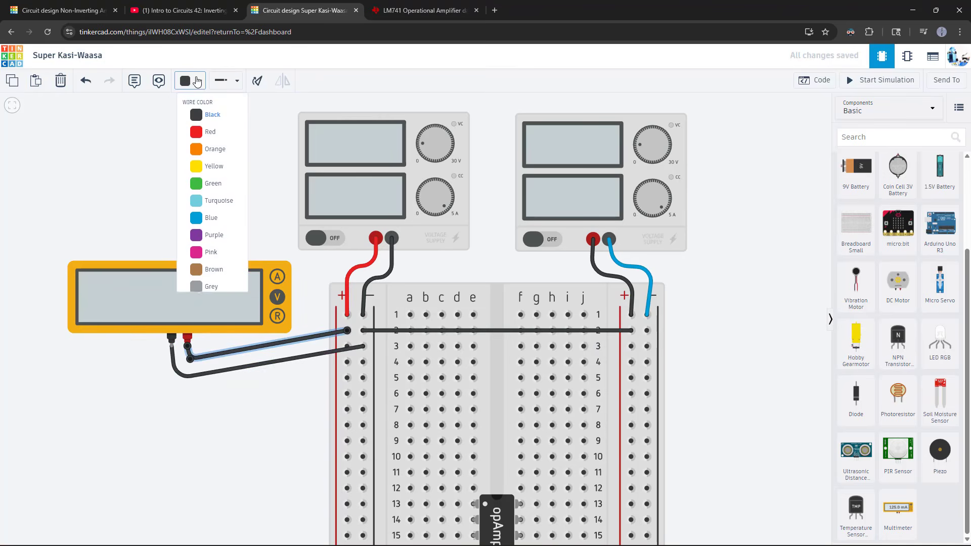
{"action": "left_click", "coordinate": [200, 128]}
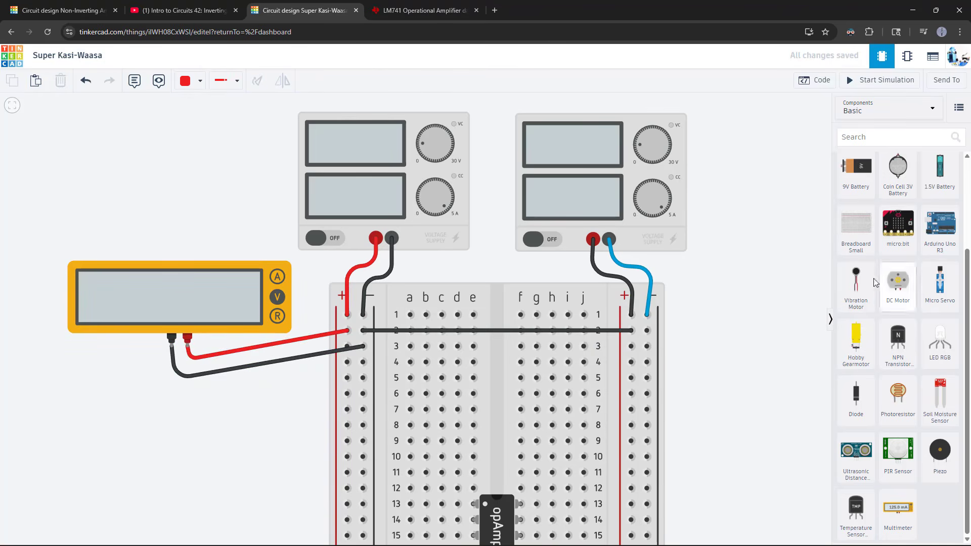
Step: Place a second Multimeter right of the breadboard and wire its negative lead in black to the right positive rail at row 3
{"action": "left_click_drag", "start_coordinate": [898, 508], "coordinate": [779, 336]}
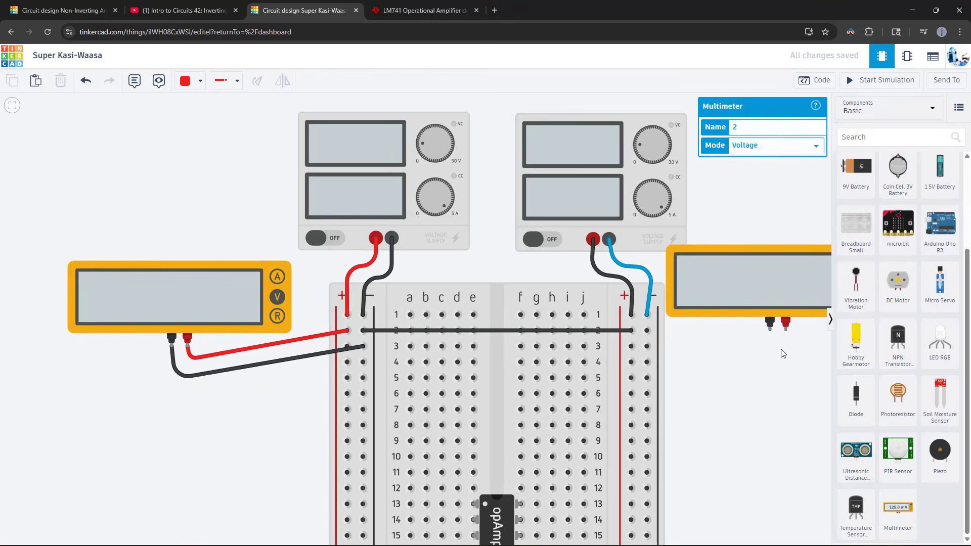
{"action": "left_click", "coordinate": [769, 324]}
{"action": "left_click", "coordinate": [768, 351]}
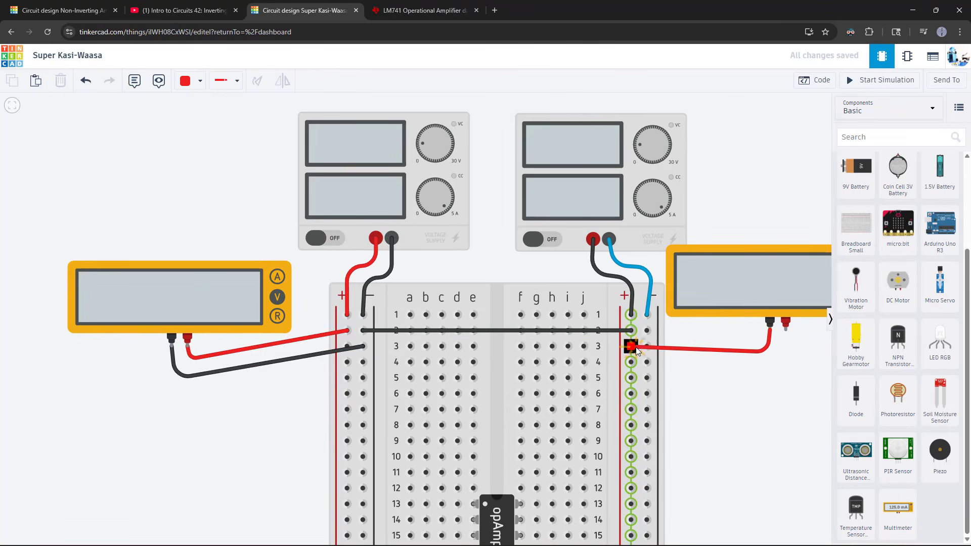
{"action": "left_click", "coordinate": [631, 347]}
{"action": "left_click", "coordinate": [197, 87]}
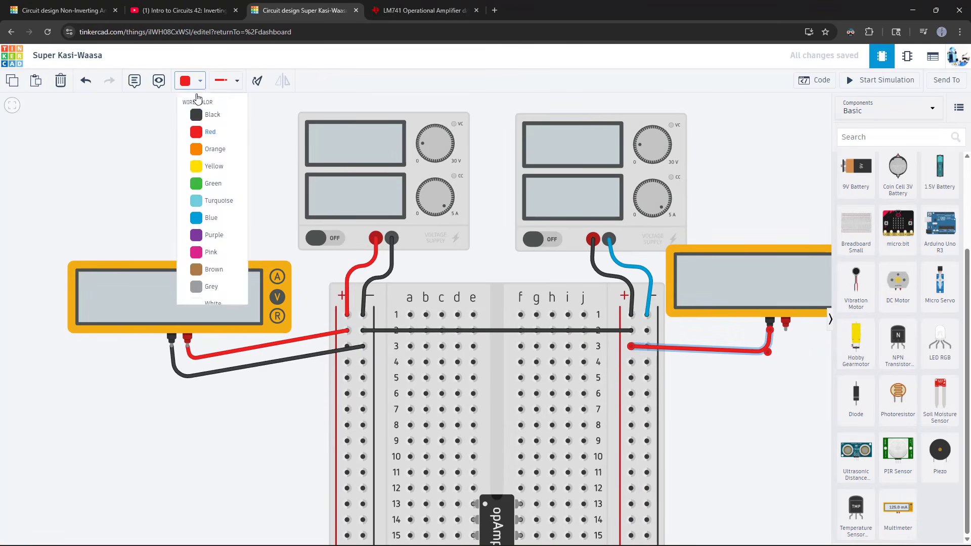
{"action": "left_click", "coordinate": [202, 114]}
Step: Wire the second multimeter's positive lead to the right negative rail at row 4 and color the wire red
{"action": "left_click", "coordinate": [785, 330]}
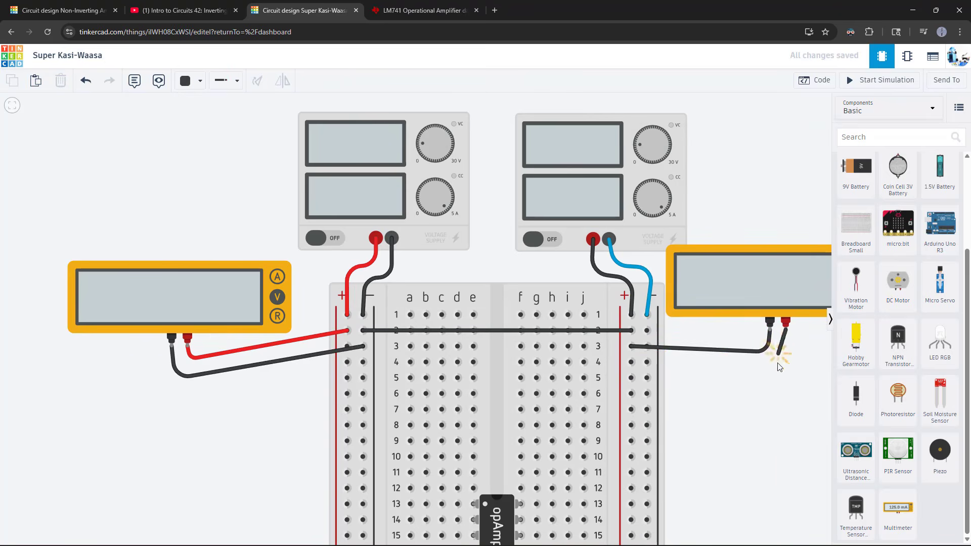
{"action": "left_click", "coordinate": [779, 374]}
{"action": "left_click", "coordinate": [648, 362]}
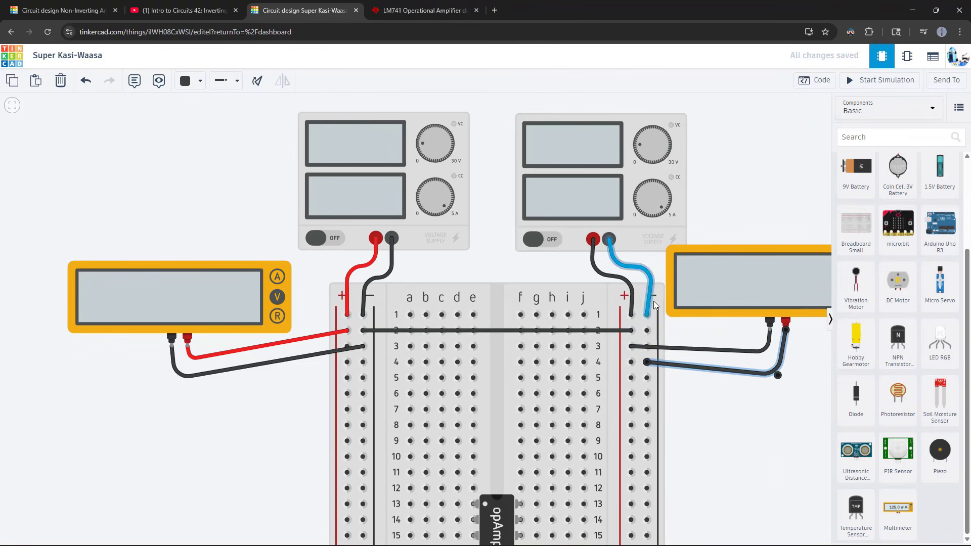
{"action": "left_click", "coordinate": [192, 81]}
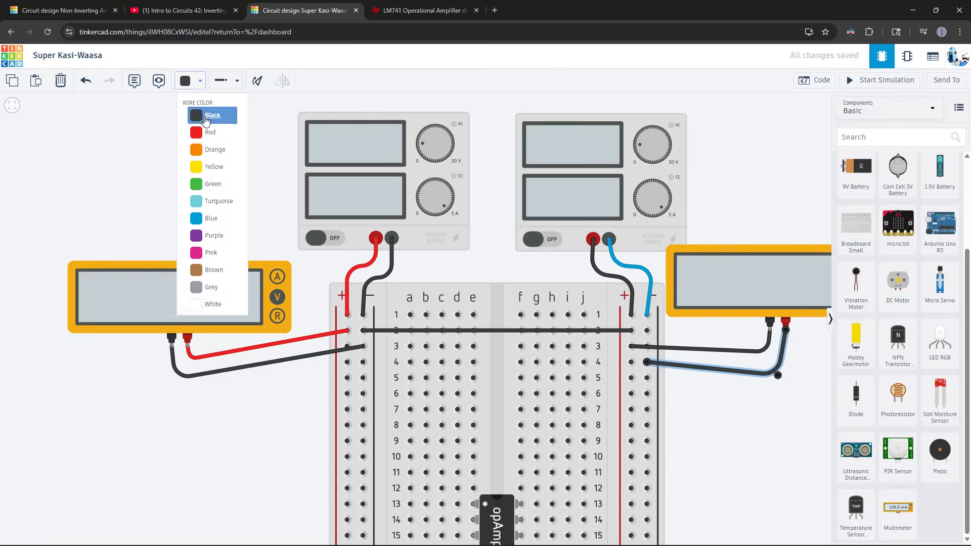
{"action": "left_click", "coordinate": [204, 131]}
{"action": "left_click", "coordinate": [251, 183]}
Step: Start the simulation, turn the left power supply's voltage knob up to 15.7 V and open that supply's properties
{"action": "scroll", "coordinate": [252, 183], "scroll_direction": "down", "scroll_amount": 3}
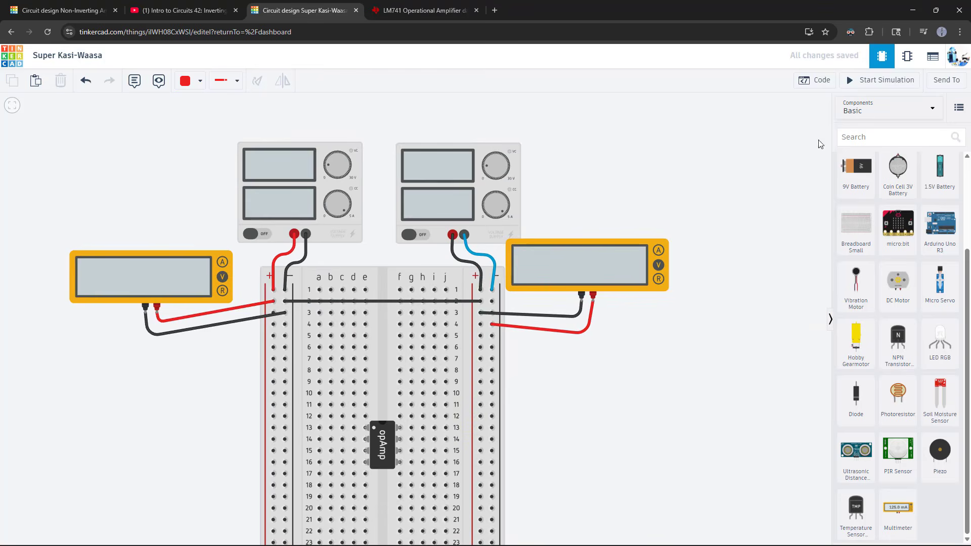
{"action": "left_click", "coordinate": [852, 80]}
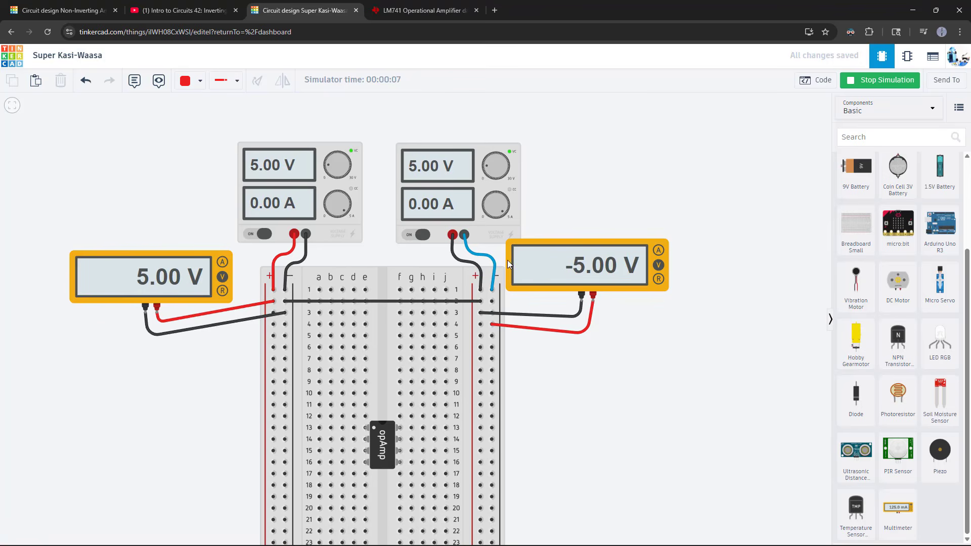
{"action": "left_click_drag", "start_coordinate": [370, 250], "coordinate": [406, 243]}
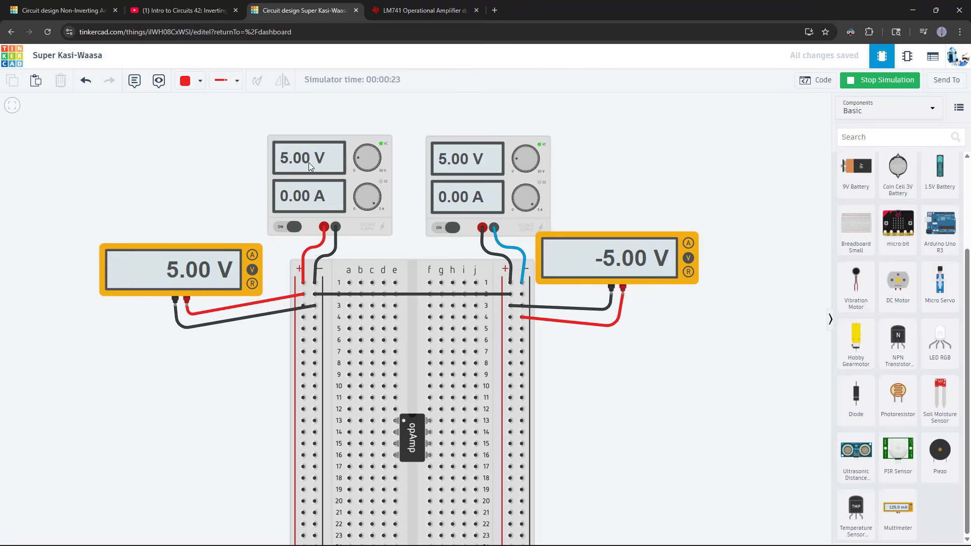
{"action": "mouse_move", "coordinate": [360, 152]}
{"action": "left_mouse_down"}
{"action": "mouse_move", "coordinate": [363, 163]}
{"action": "mouse_move", "coordinate": [368, 152]}
{"action": "left_mouse_up"}
{"action": "left_click", "coordinate": [290, 164]}
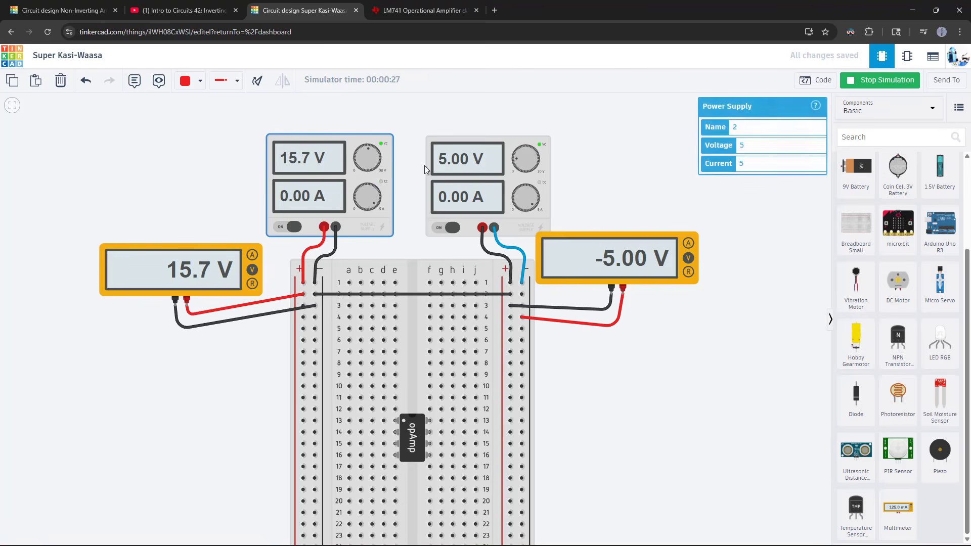
Step: Set the voltage of both power supplies to 15 V, the left one first and the right one second
{"action": "left_click_drag", "start_coordinate": [746, 152], "coordinate": [729, 149]}
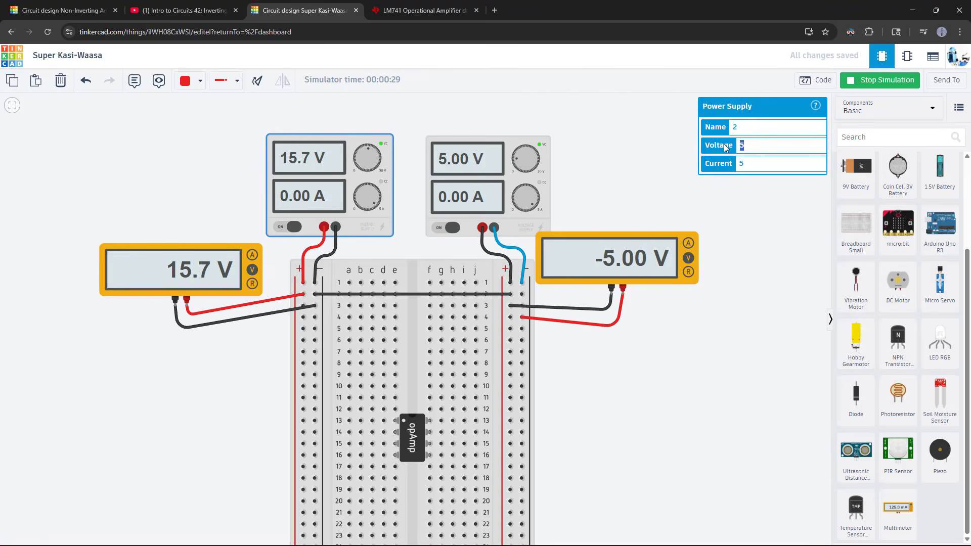
{"action": "type", "text": "15"}
{"action": "key", "text": "Return"}
{"action": "left_click", "coordinate": [491, 158]}
{"action": "left_click_drag", "start_coordinate": [753, 147], "coordinate": [703, 146]}
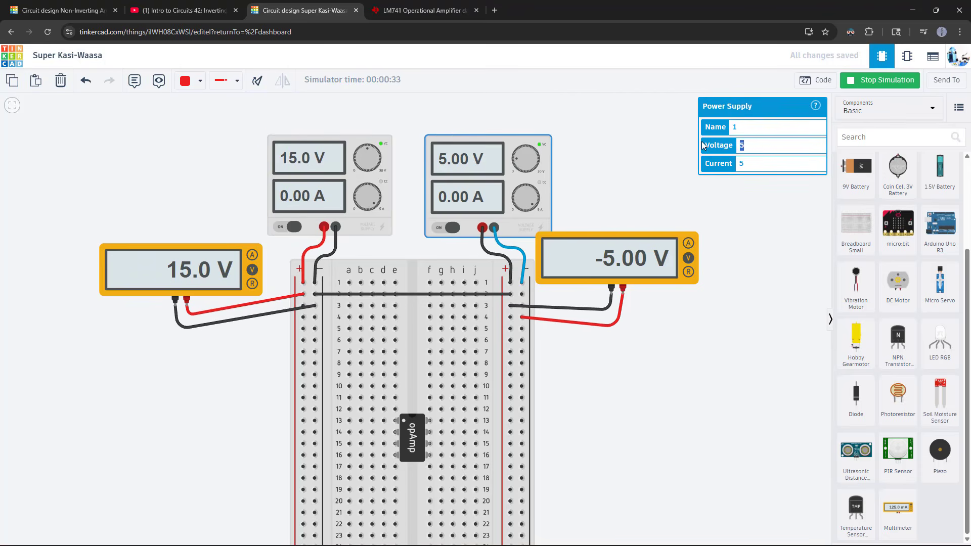
{"action": "type", "text": "15"}
{"action": "key", "text": "Return"}
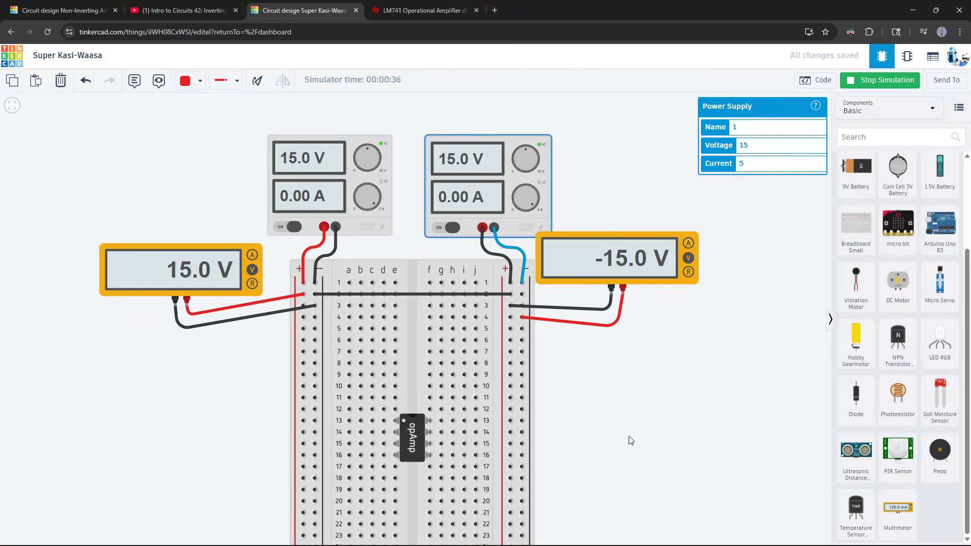
Step: Compare the op amp's power pins on the breadboard with the LM741 datasheet pinout and the inverting amplifier schematic
{"action": "left_click_drag", "start_coordinate": [630, 441], "coordinate": [641, 390]}
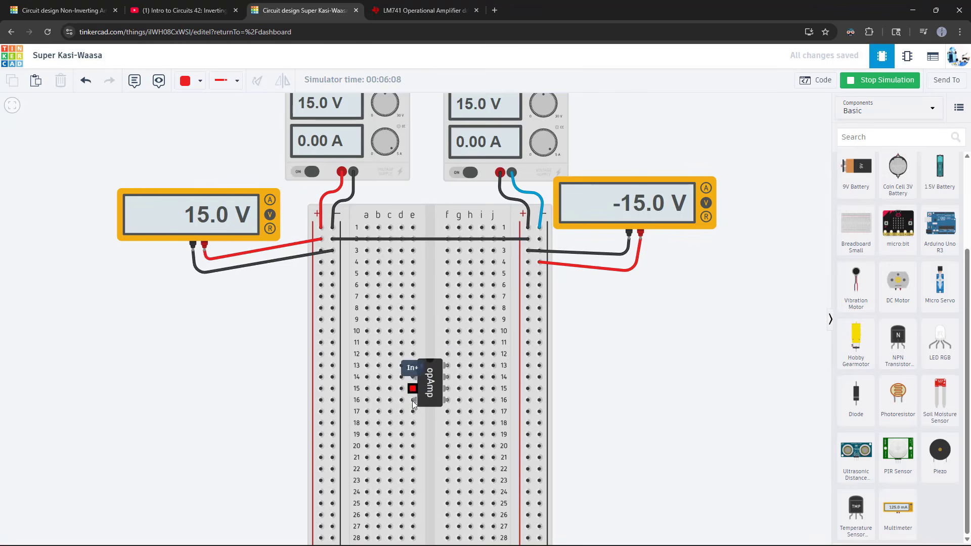
{"action": "scroll", "coordinate": [411, 400], "scroll_direction": "up", "scroll_amount": 2}
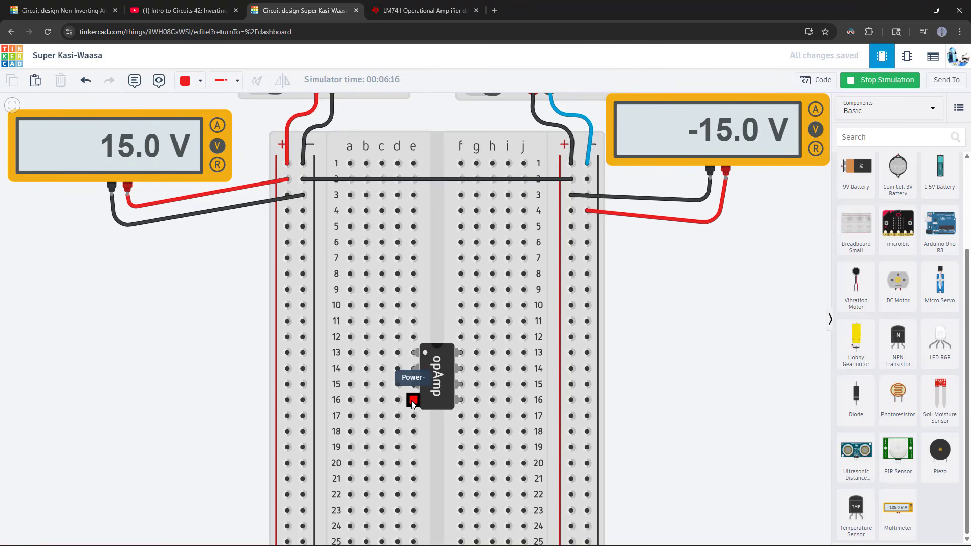
{"action": "left_click", "coordinate": [422, 11]}
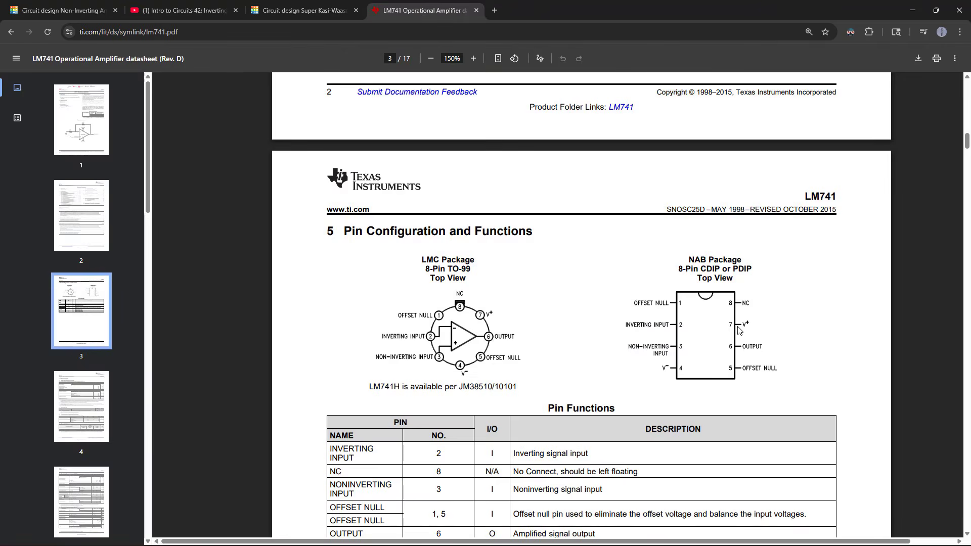
{"action": "left_click", "coordinate": [296, 11]}
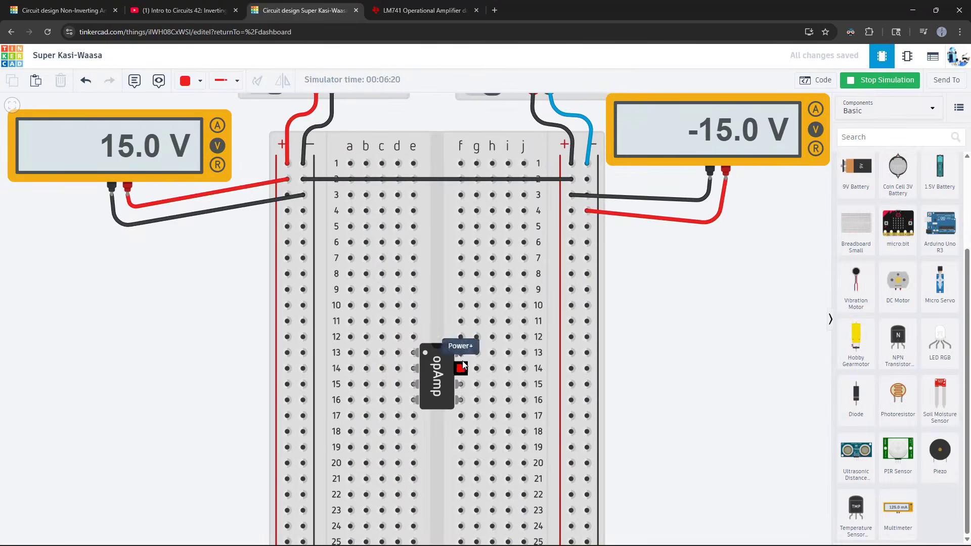
{"action": "left_click", "coordinate": [172, 12]}
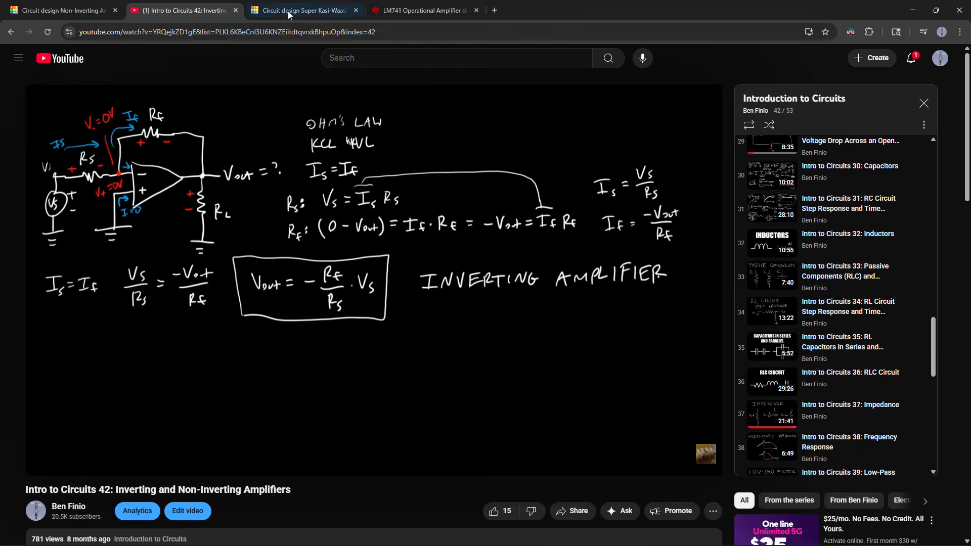
{"action": "left_click", "coordinate": [411, 15]}
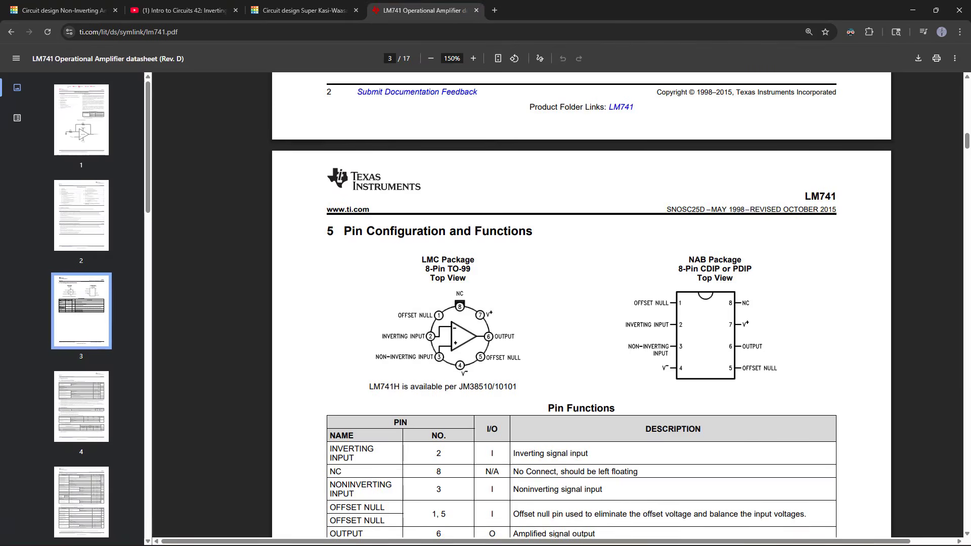
{"action": "left_click", "coordinate": [295, 13]}
{"action": "scroll", "coordinate": [427, 423], "scroll_direction": "up", "scroll_amount": 2}
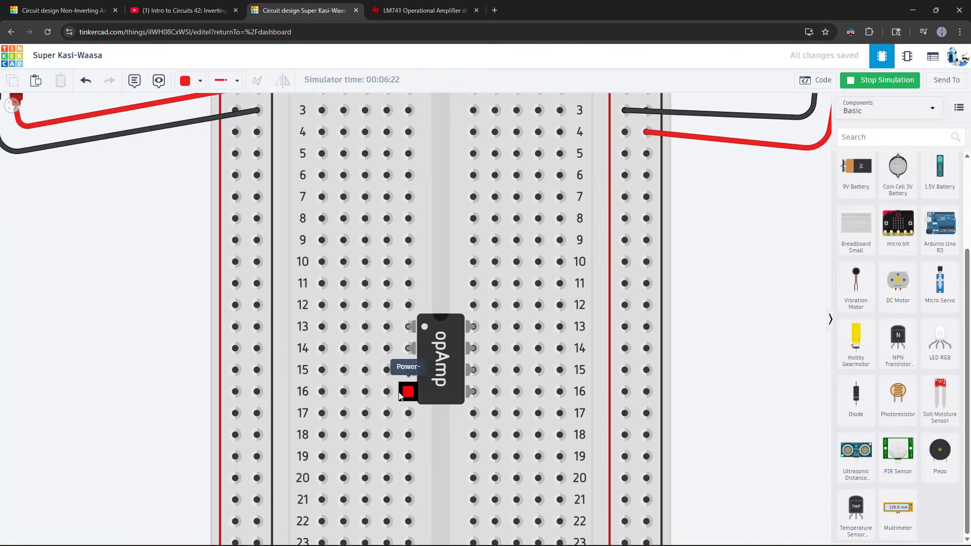
Step: Stop the simulation and wire the op amp's Power- row at d16, bending below the chip, to the right negative rail at row 18 in blue
{"action": "scroll", "coordinate": [403, 396], "scroll_direction": "down", "scroll_amount": 2}
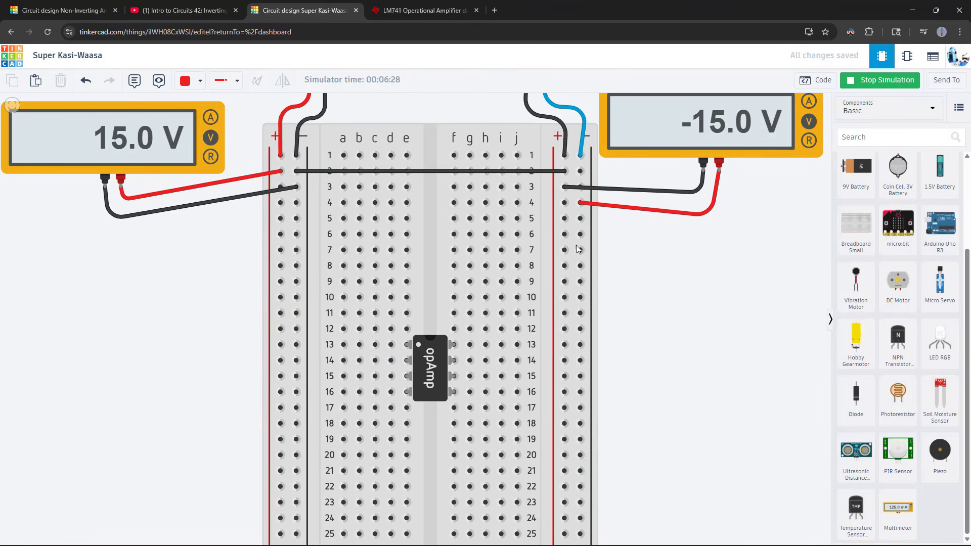
{"action": "scroll", "coordinate": [412, 232], "scroll_direction": "down", "scroll_amount": 2}
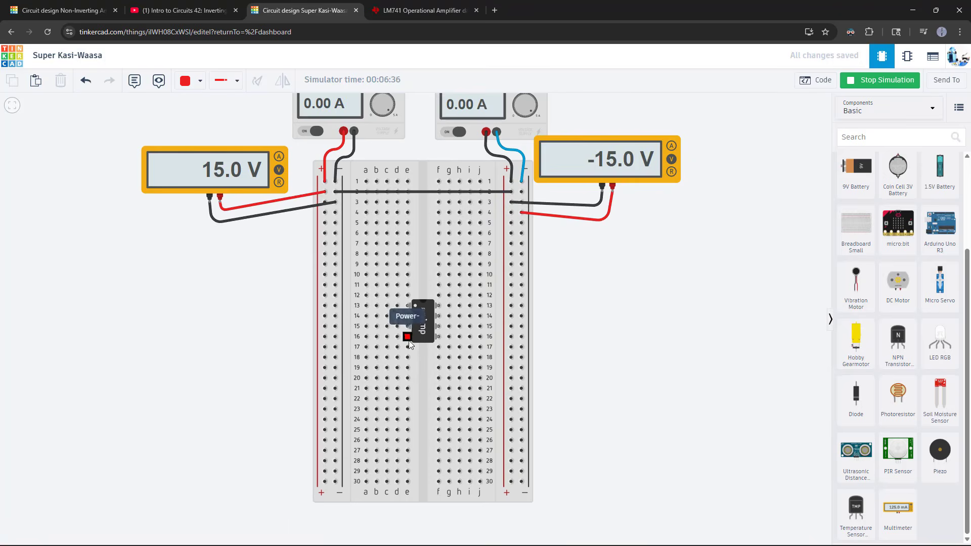
{"action": "scroll", "coordinate": [394, 346], "scroll_direction": "up", "scroll_amount": 1}
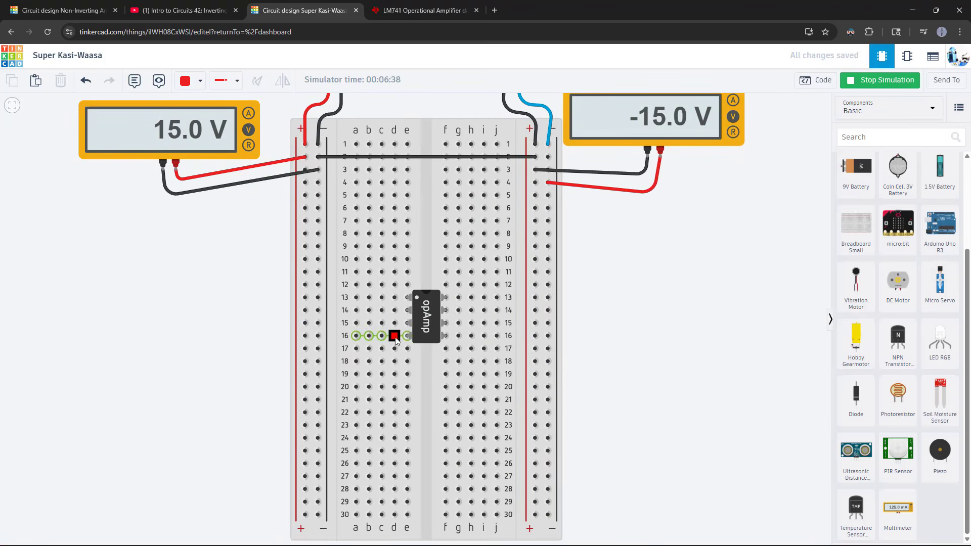
{"action": "left_click", "coordinate": [857, 82]}
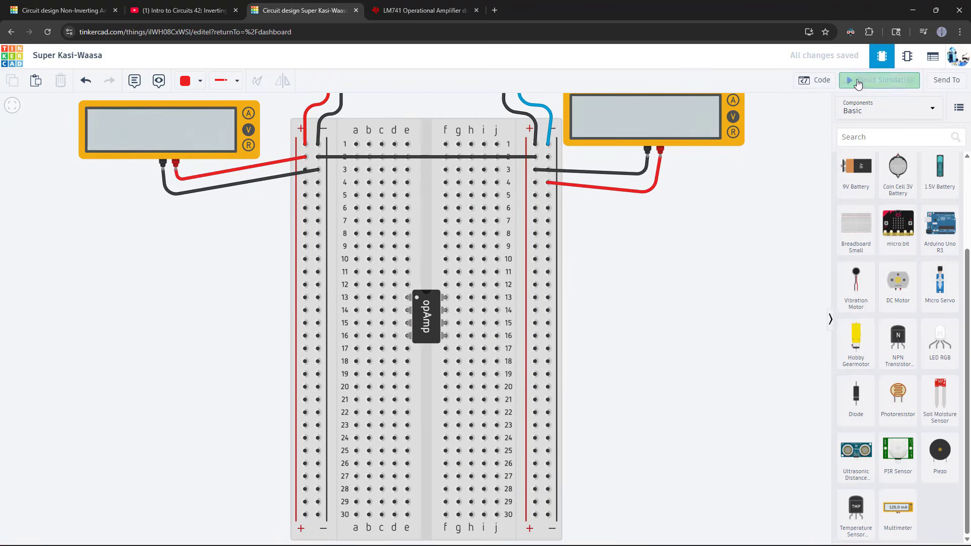
{"action": "left_click", "coordinate": [395, 335]}
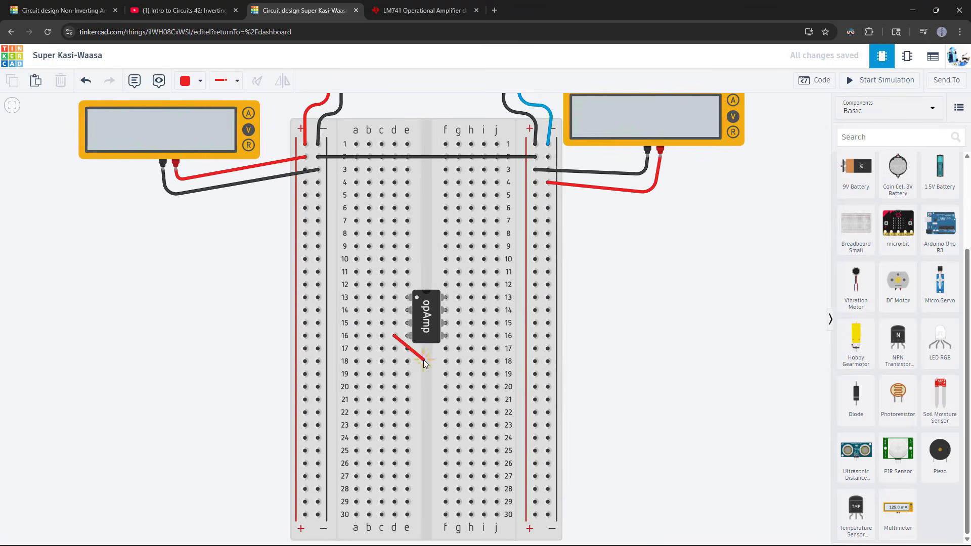
{"action": "left_click", "coordinate": [423, 359]}
{"action": "left_click", "coordinate": [548, 361]}
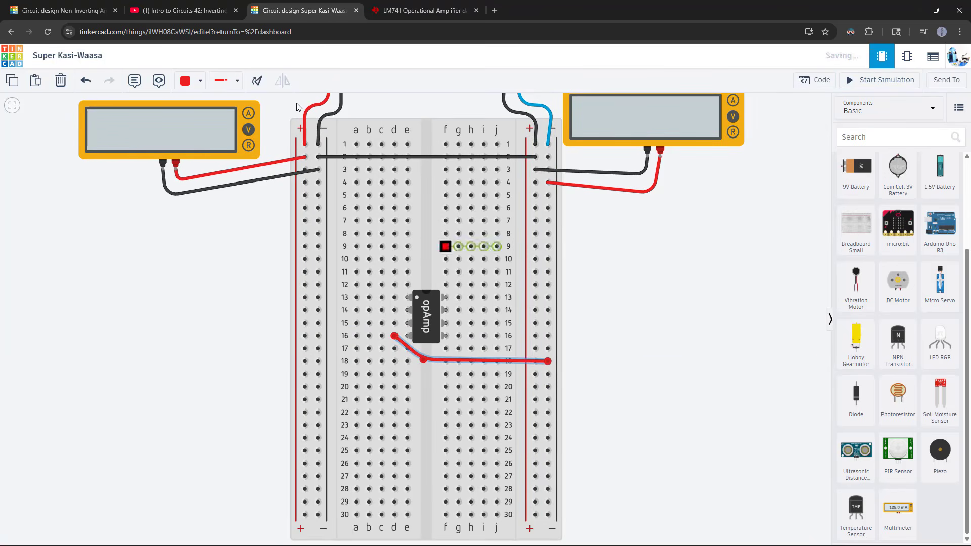
{"action": "left_click", "coordinate": [199, 81]}
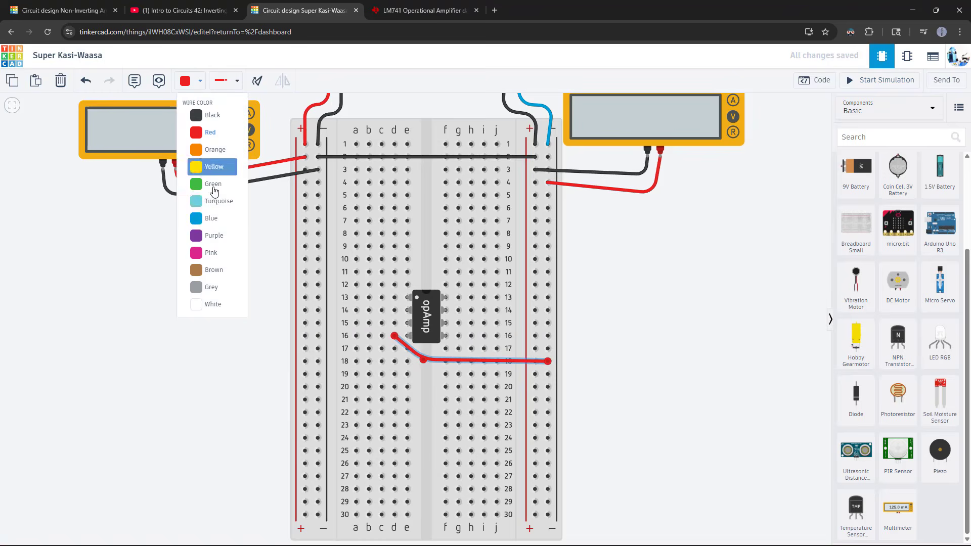
{"action": "left_click", "coordinate": [215, 218]}
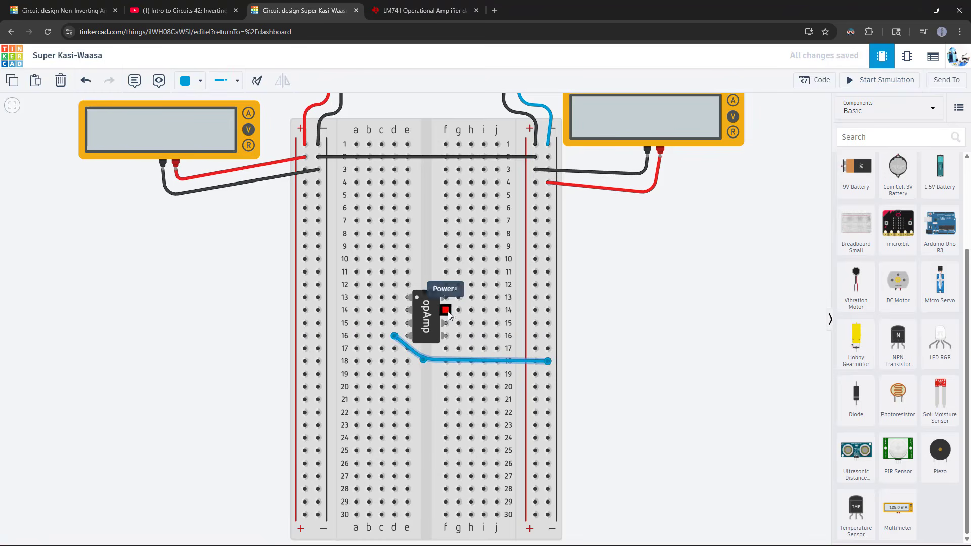
Step: Wire the op amp's Power+ row at g14 over the top of the chip to the left positive rail at row 12 in red
{"action": "left_click", "coordinate": [459, 310]}
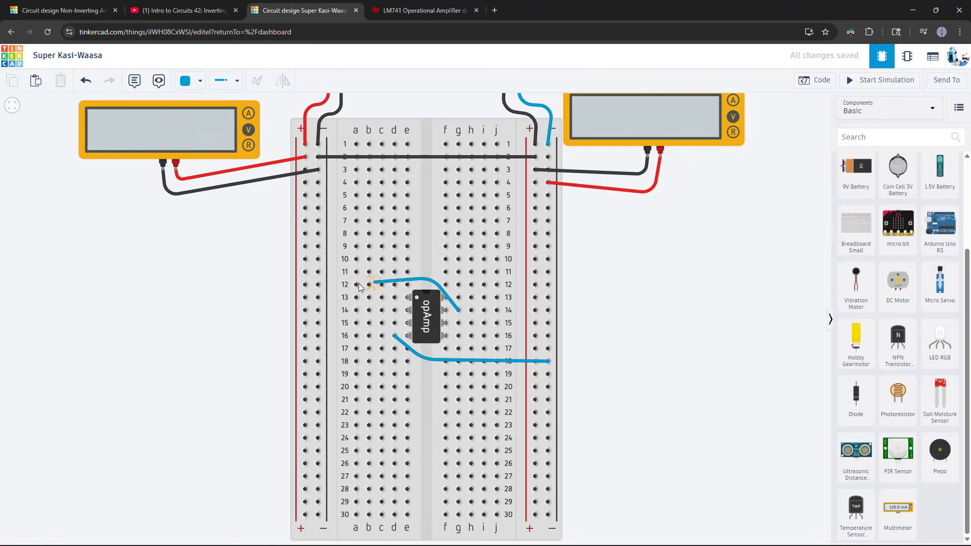
{"action": "left_click", "coordinate": [305, 285]}
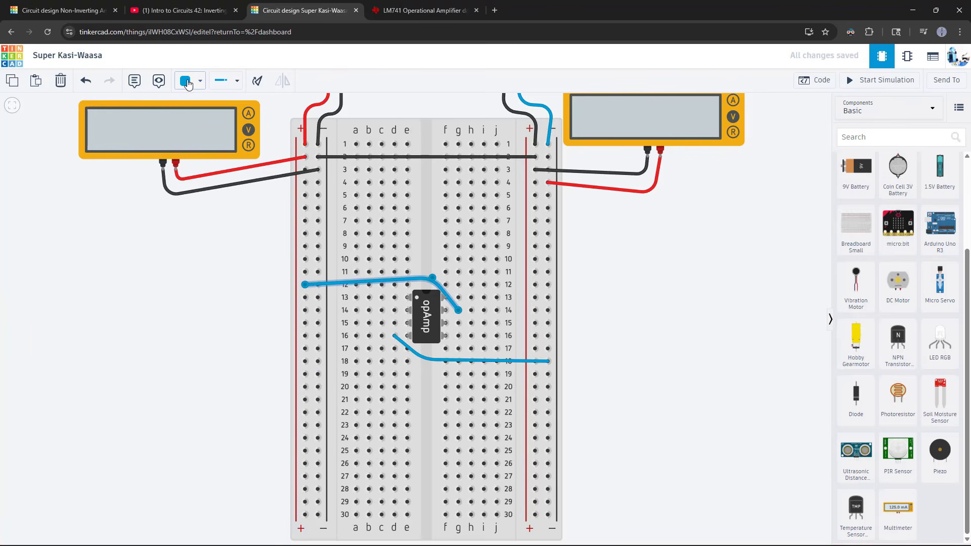
{"action": "left_click", "coordinate": [200, 81]}
{"action": "left_click", "coordinate": [215, 131]}
Step: Review the supply and op amp power wiring, and look through the Introduction to Circuits playlist around the inverting amplifier video
{"action": "left_click_drag", "start_coordinate": [251, 255], "coordinate": [272, 385]}
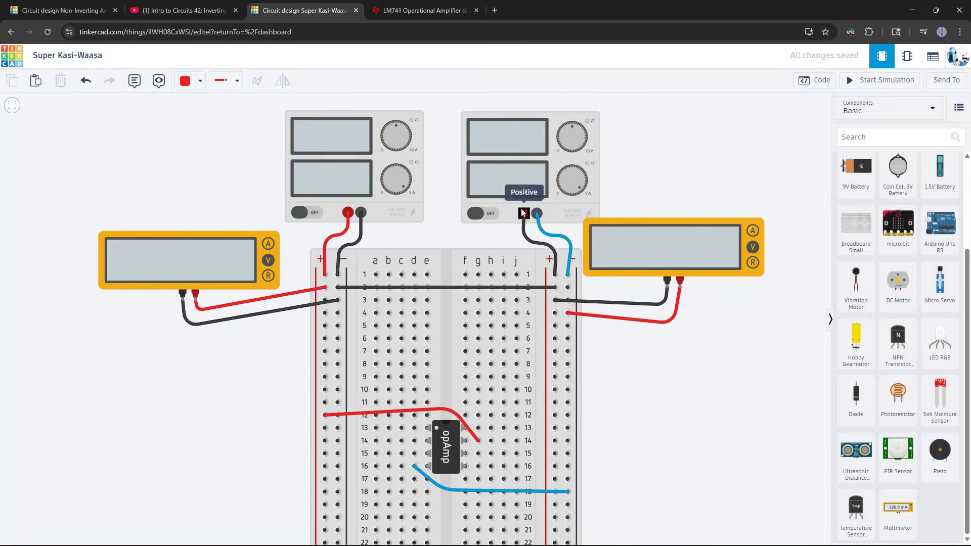
{"action": "scroll", "coordinate": [287, 381], "scroll_direction": "down", "scroll_amount": 2}
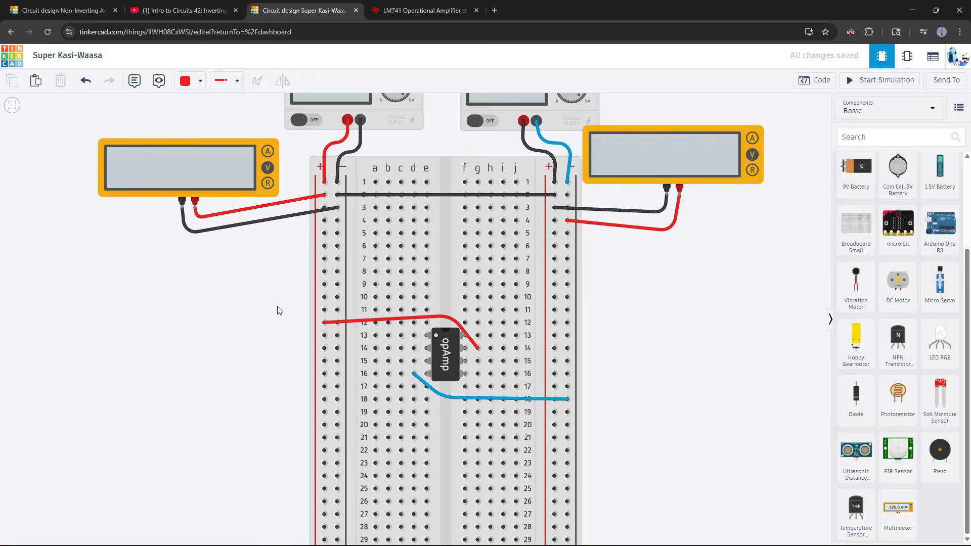
{"action": "scroll", "coordinate": [296, 337], "scroll_direction": "up", "scroll_amount": 1}
{"action": "scroll", "coordinate": [253, 346], "scroll_direction": "up", "scroll_amount": 1}
{"action": "left_click_drag", "start_coordinate": [233, 329], "coordinate": [182, 309]}
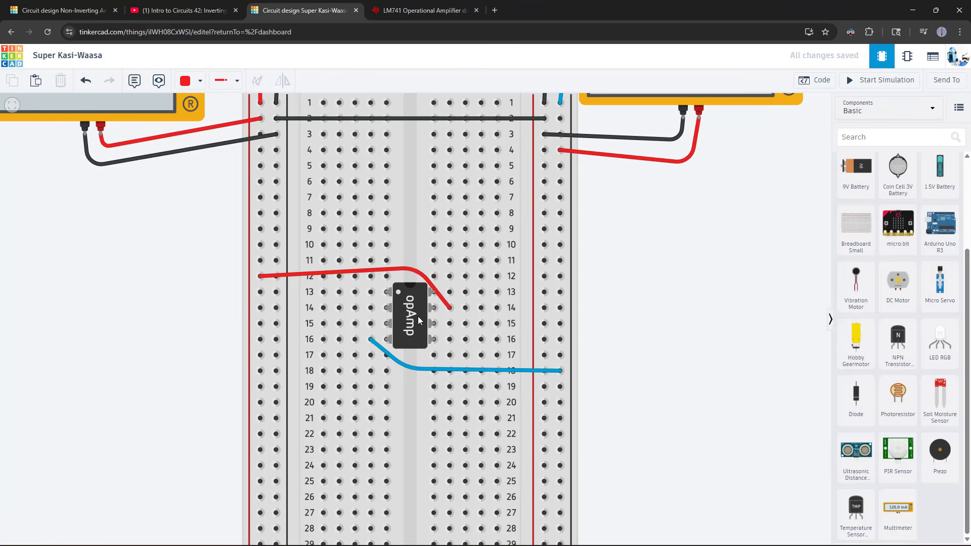
{"action": "left_click", "coordinate": [187, 14]}
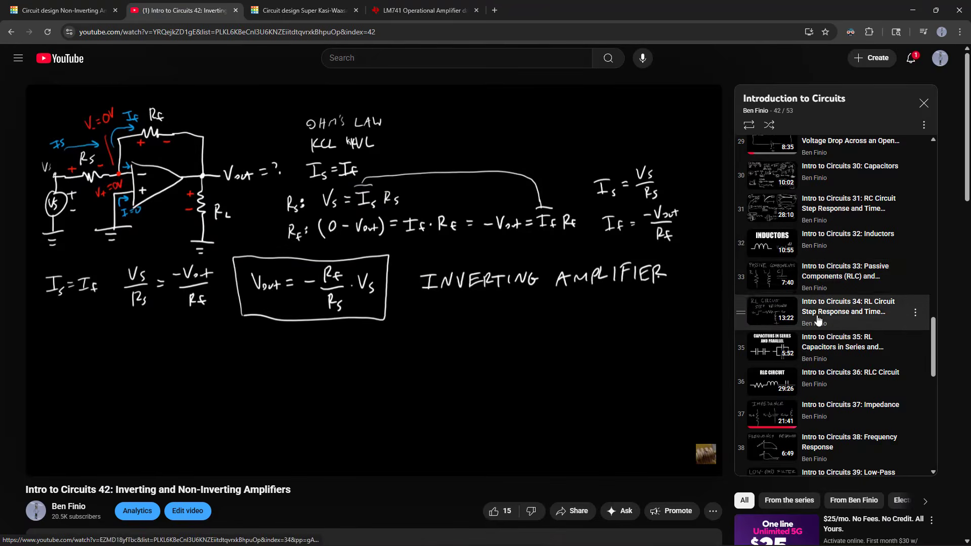
{"action": "scroll", "coordinate": [818, 319], "scroll_direction": "down", "scroll_amount": 3}
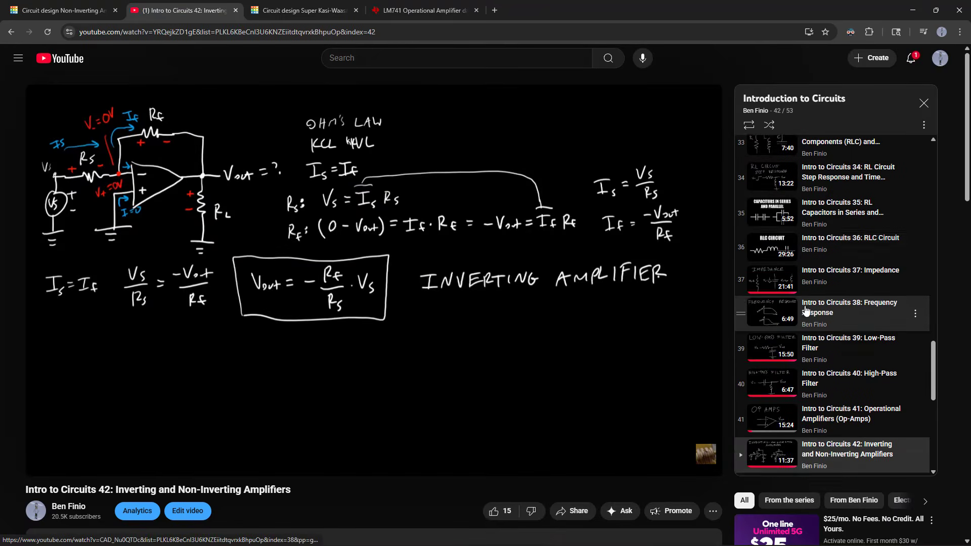
{"action": "scroll", "coordinate": [806, 311], "scroll_direction": "down", "scroll_amount": 5}
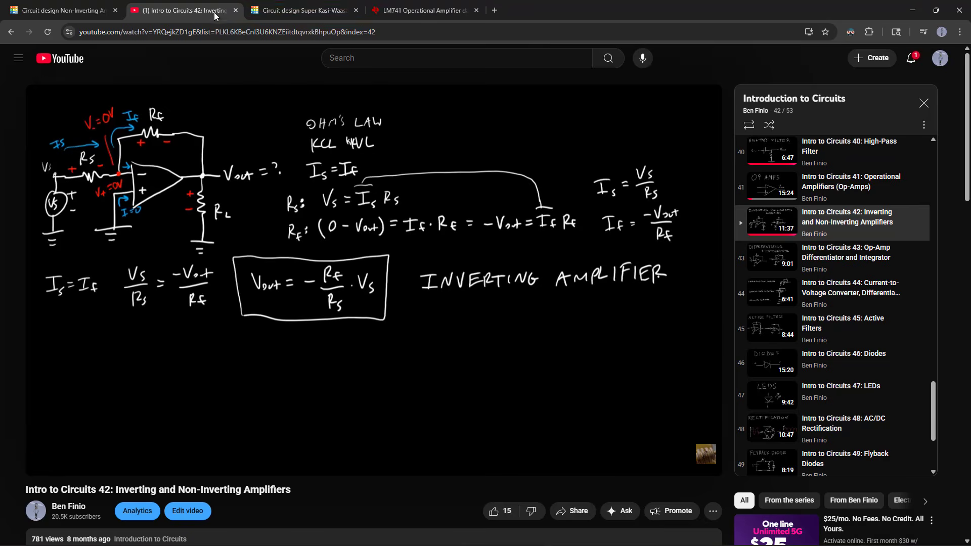
Step: Compare the grounded non-inverting input in the inverting amplifier schematic with the op amp's In+ pin on the breadboard
{"action": "left_click", "coordinate": [288, 11]}
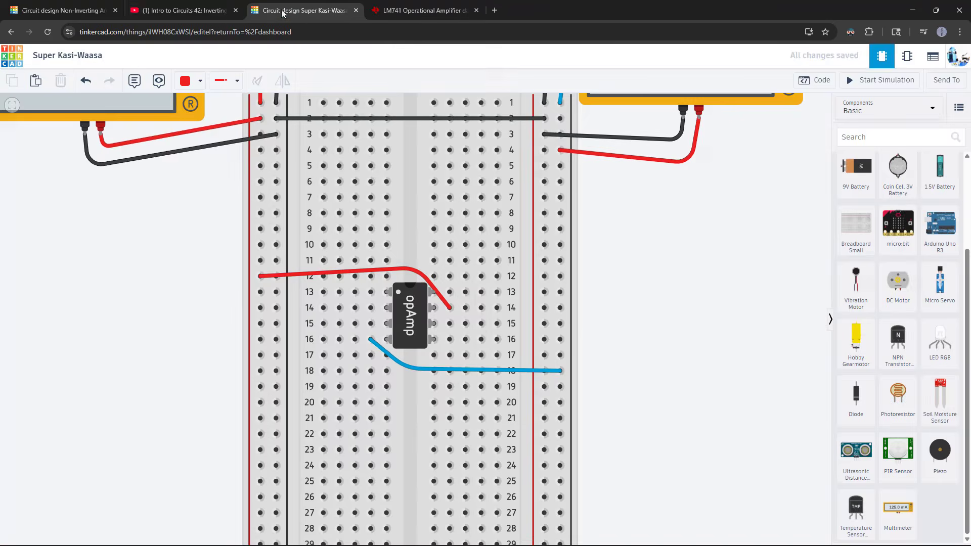
{"action": "left_click", "coordinate": [193, 11]}
{"action": "left_click", "coordinate": [286, 11]}
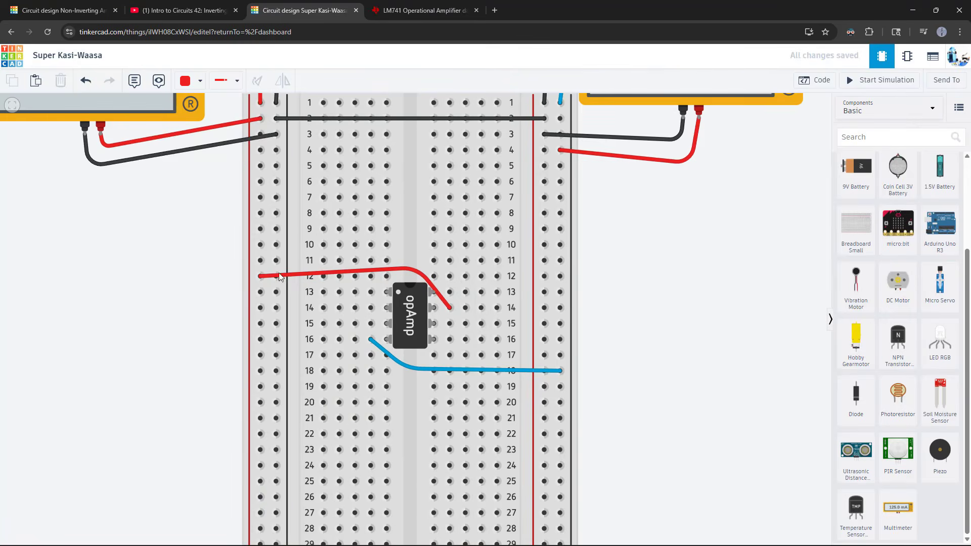
{"action": "left_click", "coordinate": [189, 11]}
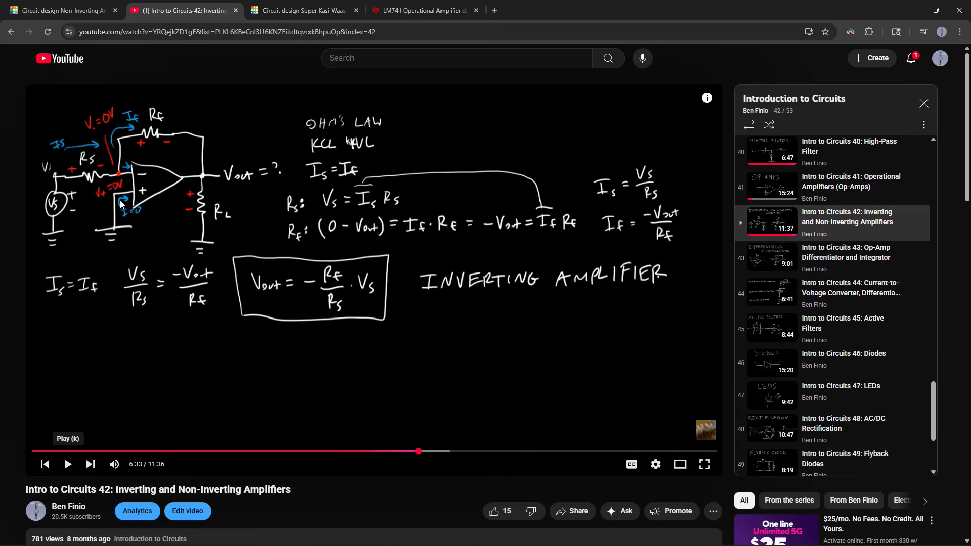
{"action": "left_click", "coordinate": [301, 13]}
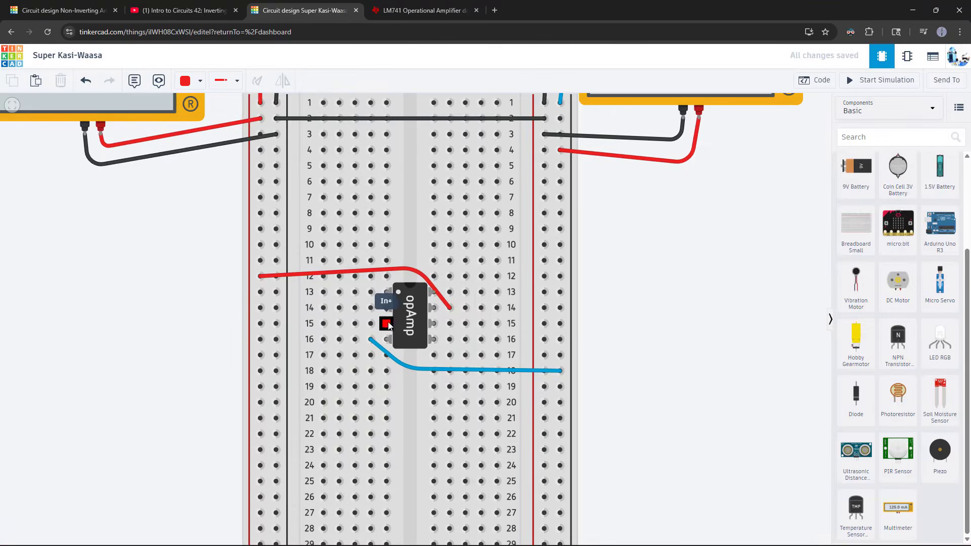
{"action": "left_click", "coordinate": [186, 12]}
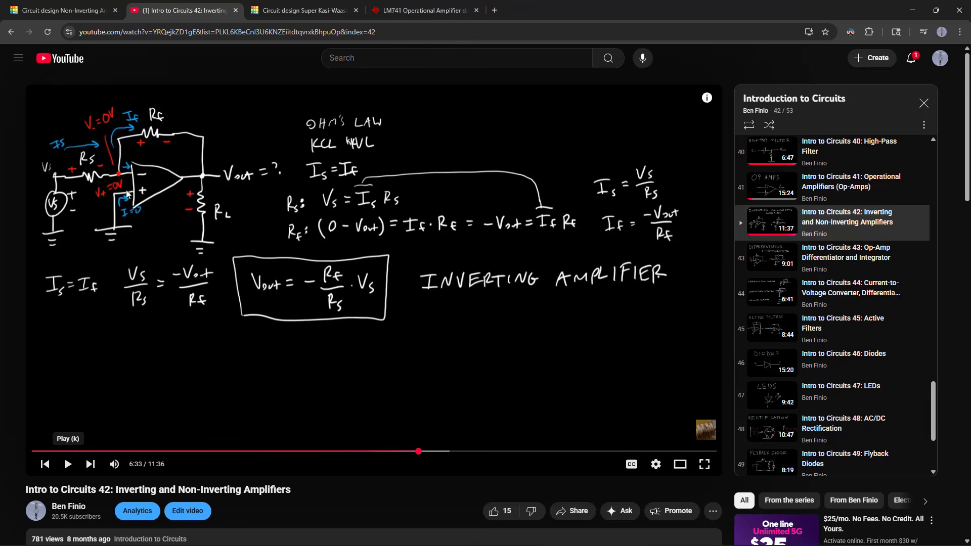
{"action": "left_click", "coordinate": [296, 10]}
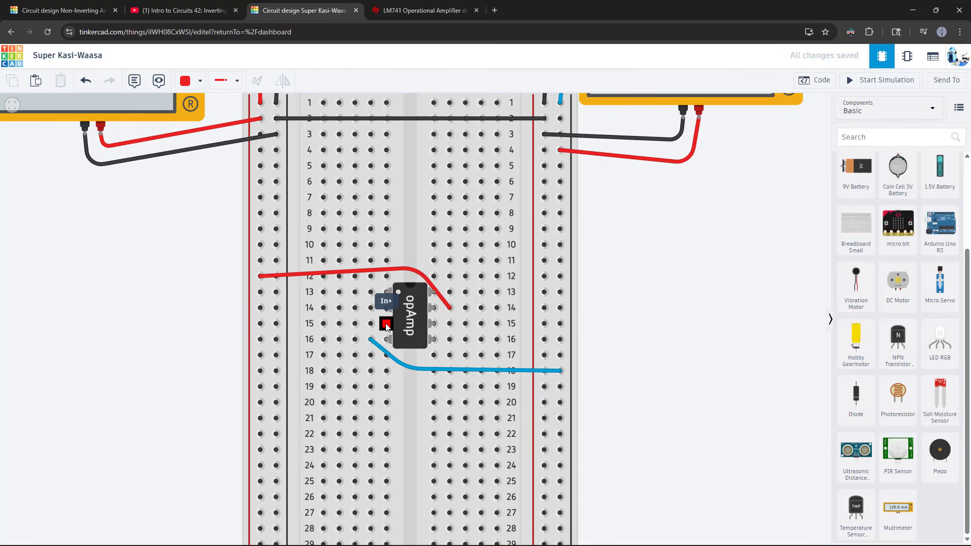
Step: Wire the op amp's In+ row at a15 to the left negative rail at row 15 in black
{"action": "left_click_drag", "start_coordinate": [194, 281], "coordinate": [203, 323]}
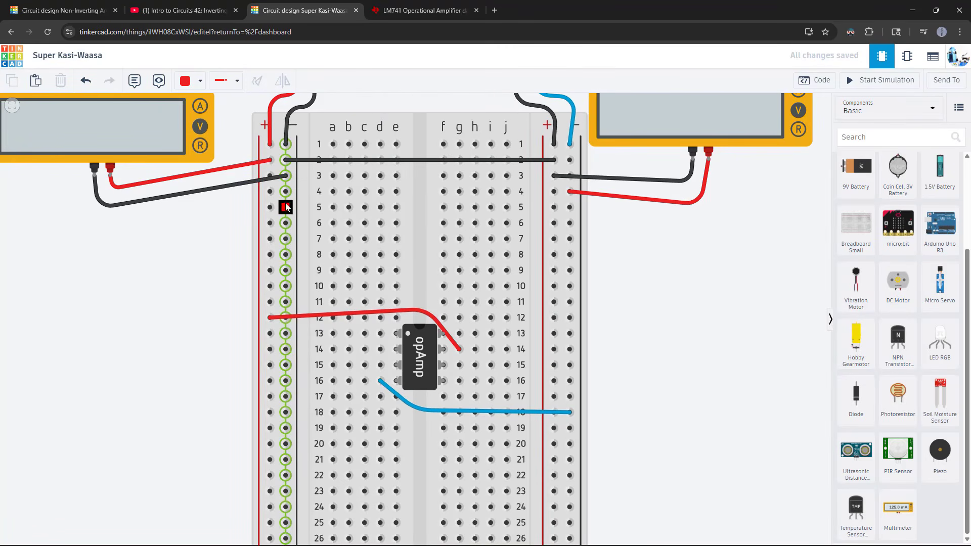
{"action": "left_click", "coordinate": [333, 365]}
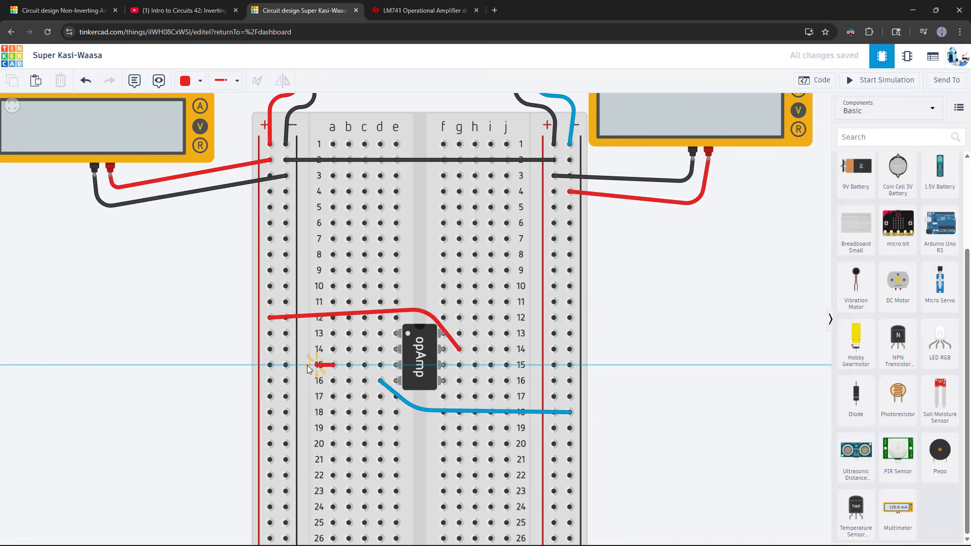
{"action": "left_click", "coordinate": [286, 365]}
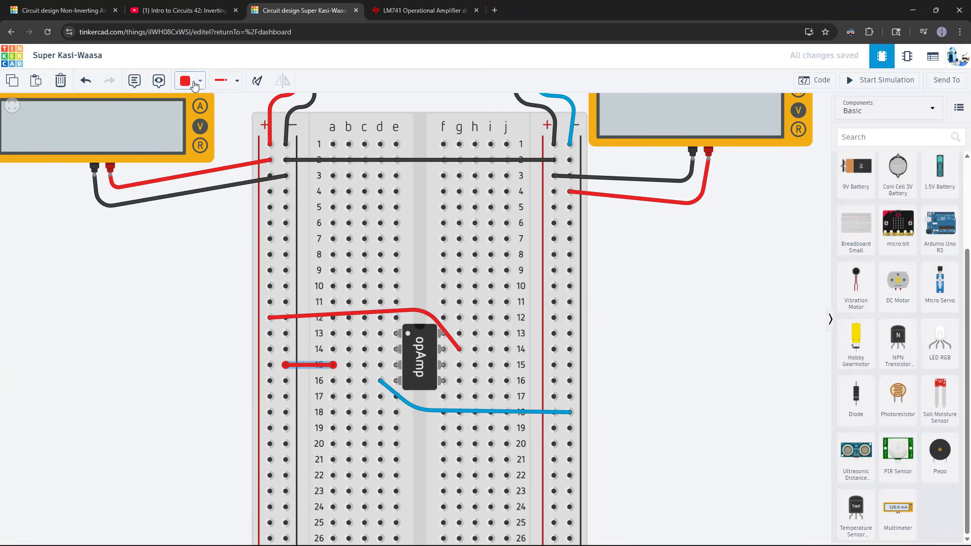
{"action": "left_click", "coordinate": [188, 80]}
{"action": "left_click", "coordinate": [212, 116]}
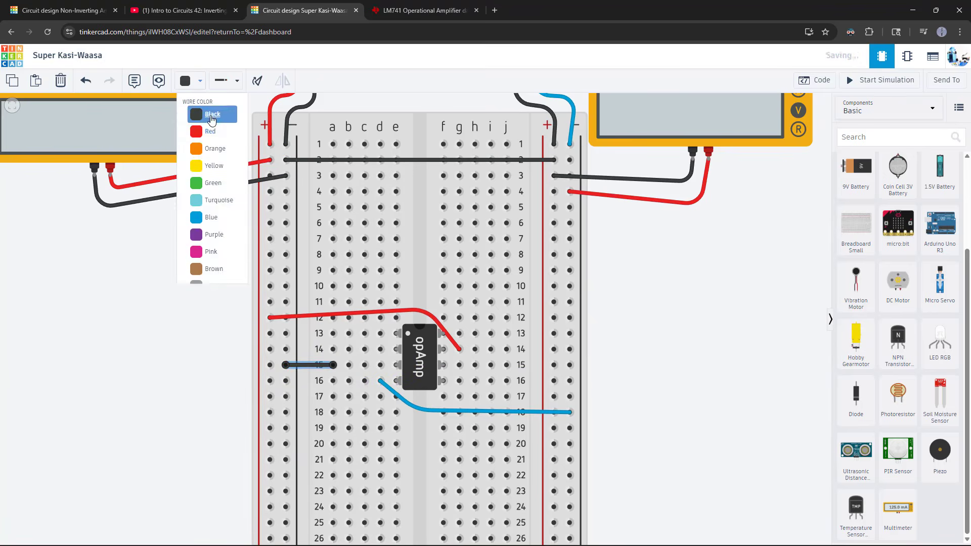
{"action": "left_click", "coordinate": [230, 336]}
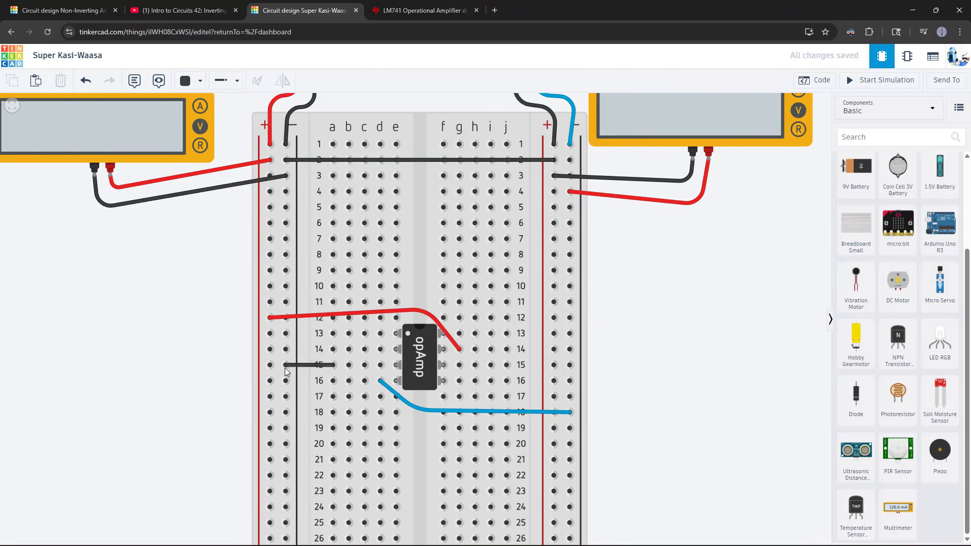
Step: Check the feedback path in the inverting amplifier schematic and add a 1 kΩ resistor beside the breadboard
{"action": "left_click", "coordinate": [175, 14]}
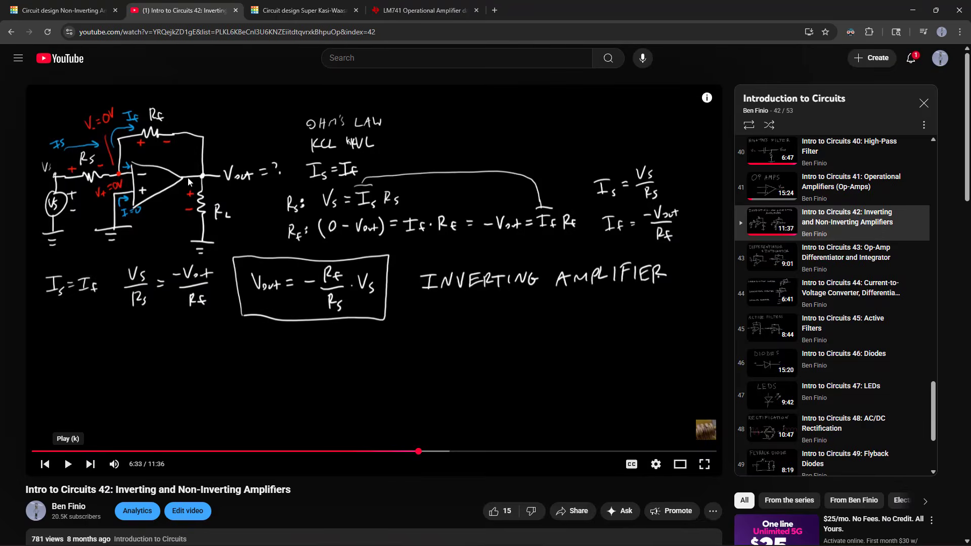
{"action": "left_click", "coordinate": [285, 10]}
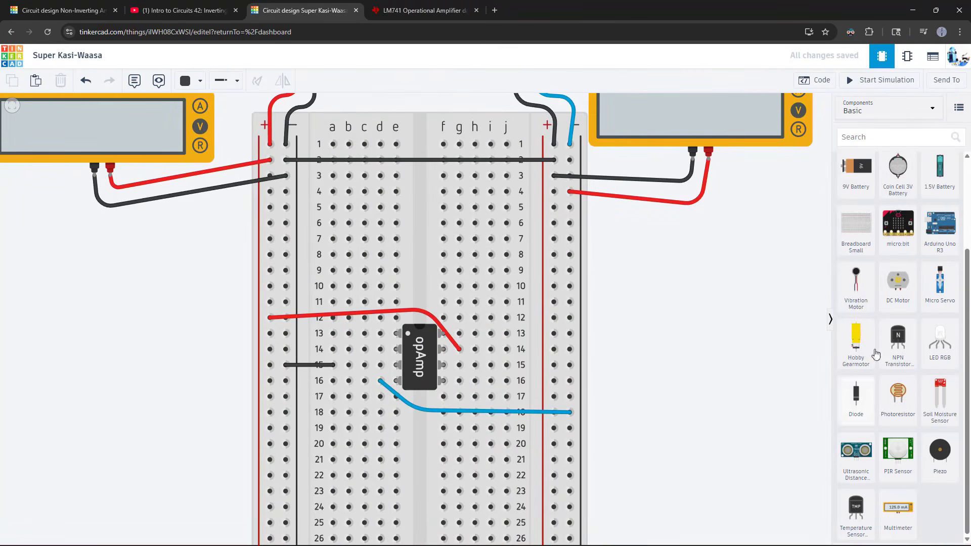
{"action": "scroll", "coordinate": [876, 349], "scroll_direction": "up", "scroll_amount": 3}
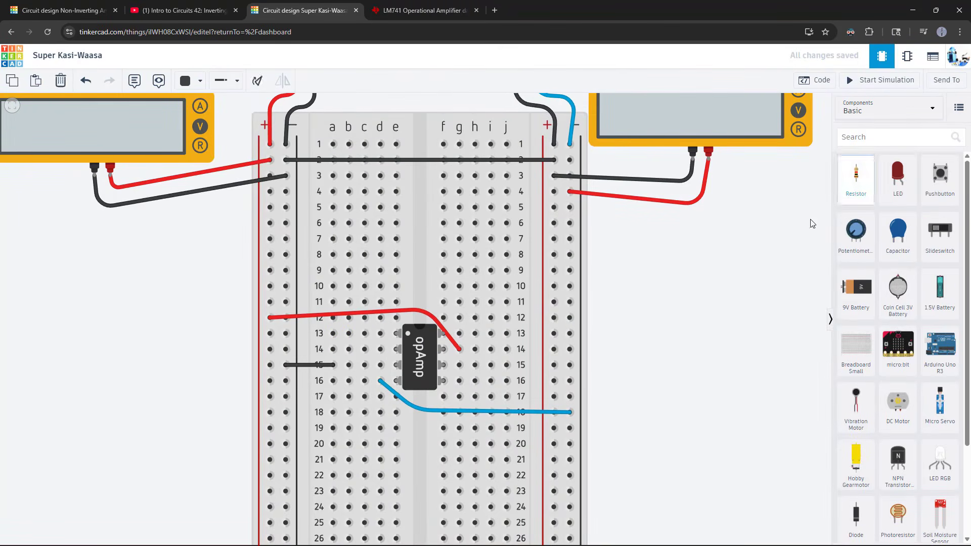
{"action": "left_click_drag", "start_coordinate": [856, 174], "coordinate": [620, 355]}
{"action": "left_click", "coordinate": [256, 82]}
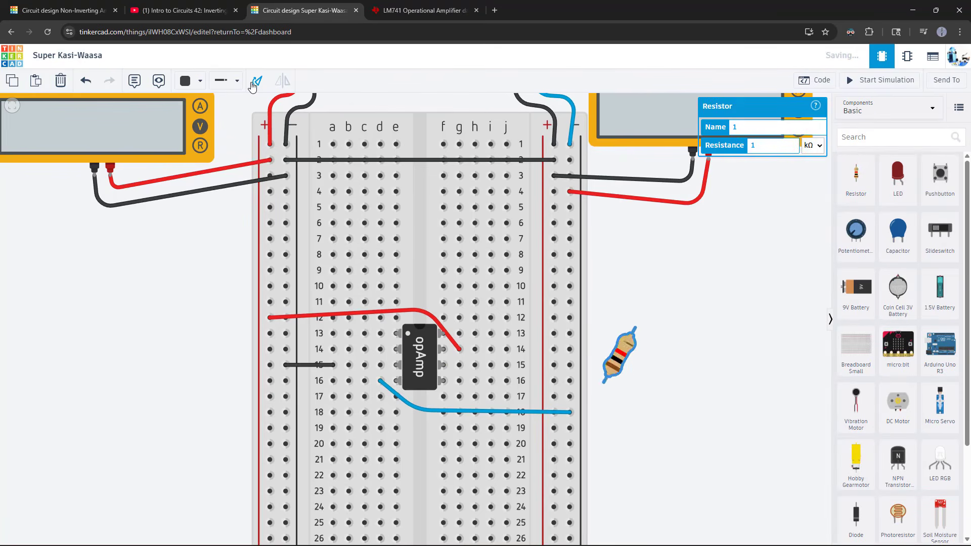
Step: Try to fit the resistor across the op amp between its In- and output pins by testing different rotations
{"action": "left_click_drag", "start_coordinate": [618, 354], "coordinate": [412, 356]}
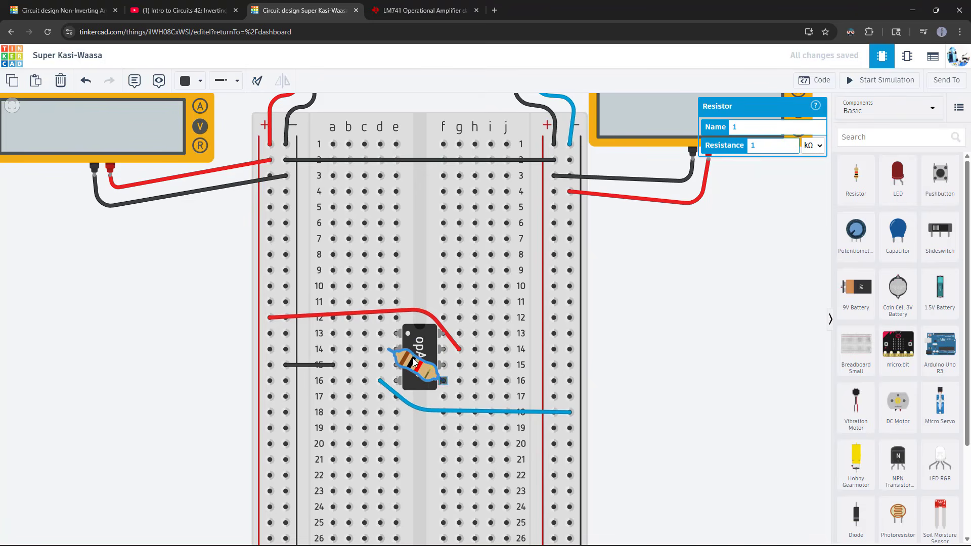
{"action": "left_click", "coordinate": [254, 87]}
{"action": "left_click", "coordinate": [255, 87]}
{"action": "left_click", "coordinate": [255, 86]}
{"action": "left_click", "coordinate": [255, 86]}
{"action": "left_click", "coordinate": [256, 86]}
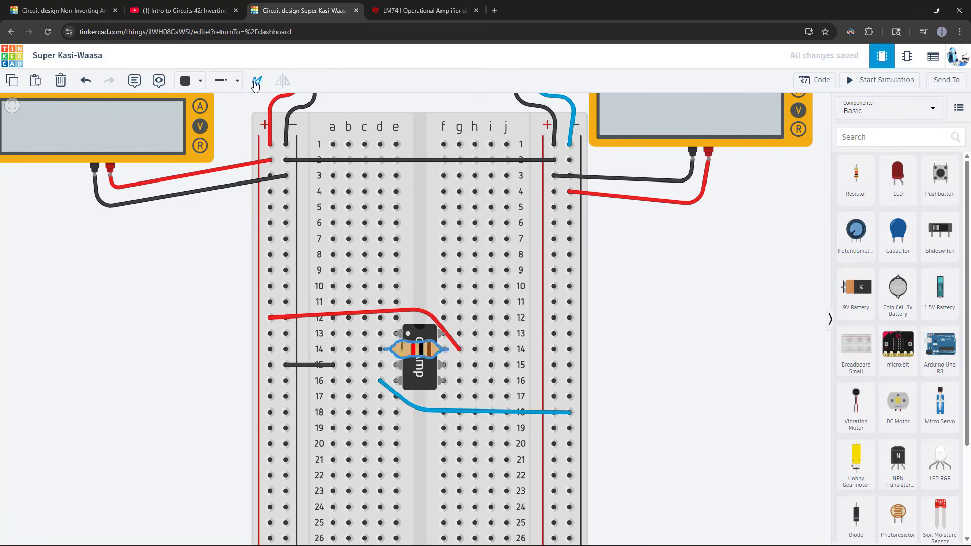
{"action": "left_click", "coordinate": [256, 86]}
{"action": "left_click", "coordinate": [255, 86]}
{"action": "left_click", "coordinate": [255, 86]}
{"action": "left_click", "coordinate": [255, 86]}
{"action": "left_click", "coordinate": [255, 86]}
{"action": "left_click", "coordinate": [255, 86]}
{"action": "left_click", "coordinate": [255, 86]}
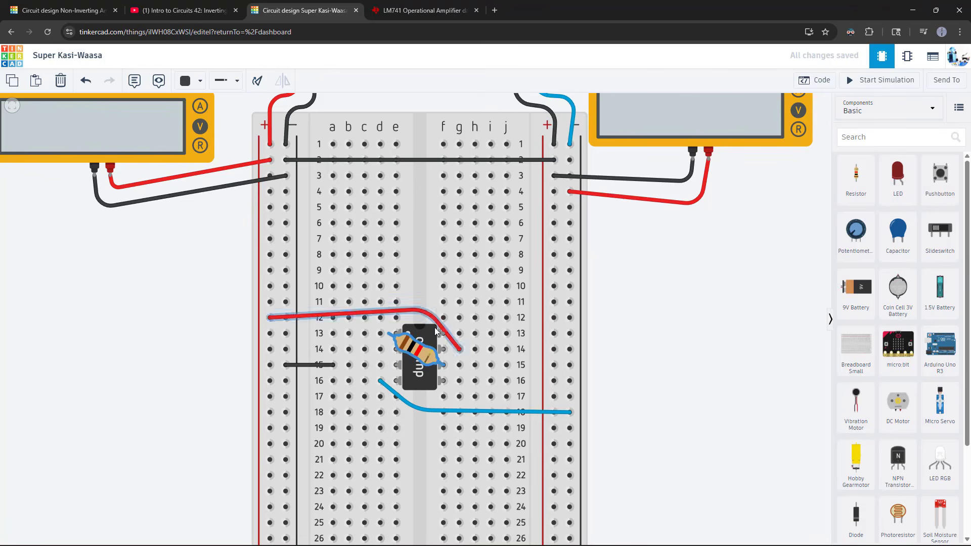
Step: Place the resistor vertically in column h, from row 11 to the op amp's output row 15
{"action": "left_click_drag", "start_coordinate": [413, 353], "coordinate": [477, 337]}
{"action": "left_click", "coordinate": [261, 85]}
{"action": "left_click", "coordinate": [261, 85]}
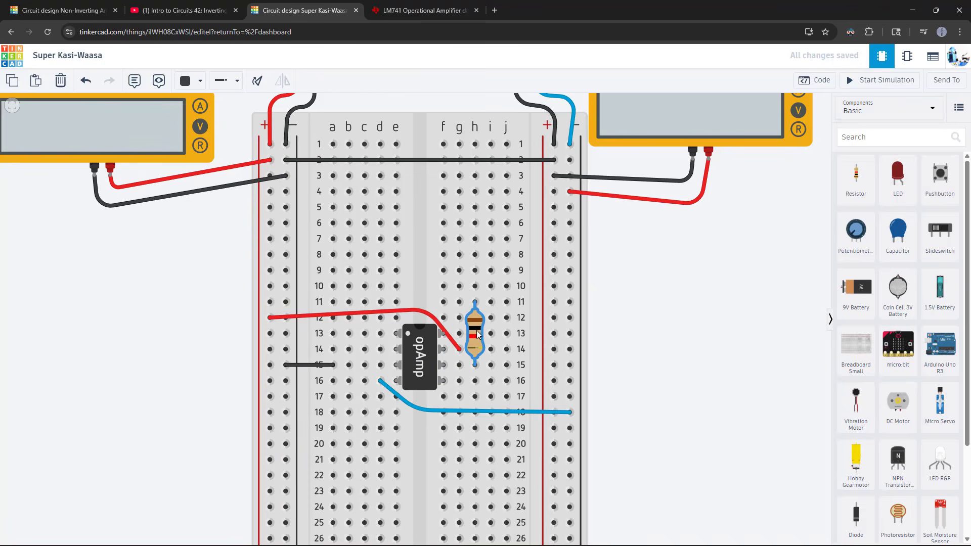
Step: Wire f11 around the top of the chip to the op amp's In- row at d14 in green
{"action": "left_click", "coordinate": [443, 303]}
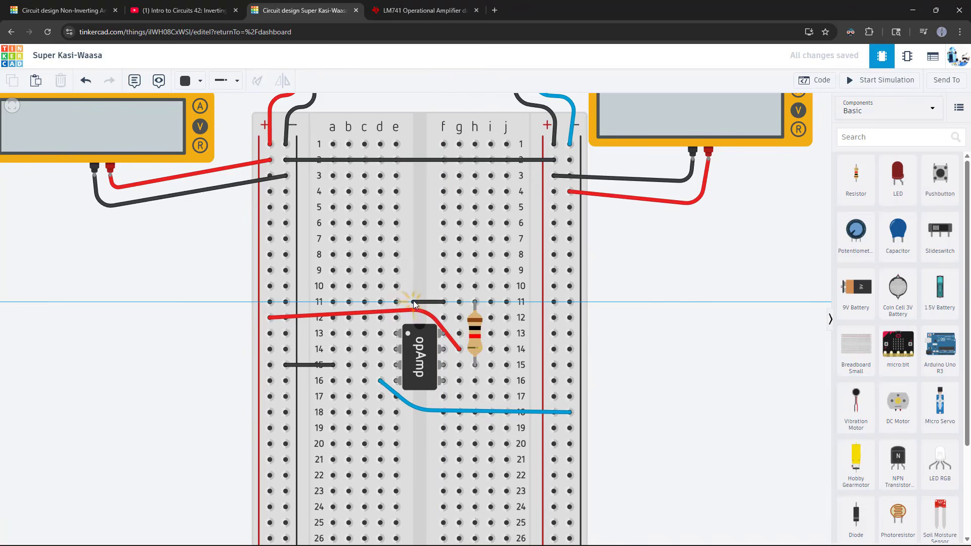
{"action": "left_click", "coordinate": [415, 302]}
{"action": "left_click", "coordinate": [380, 349]}
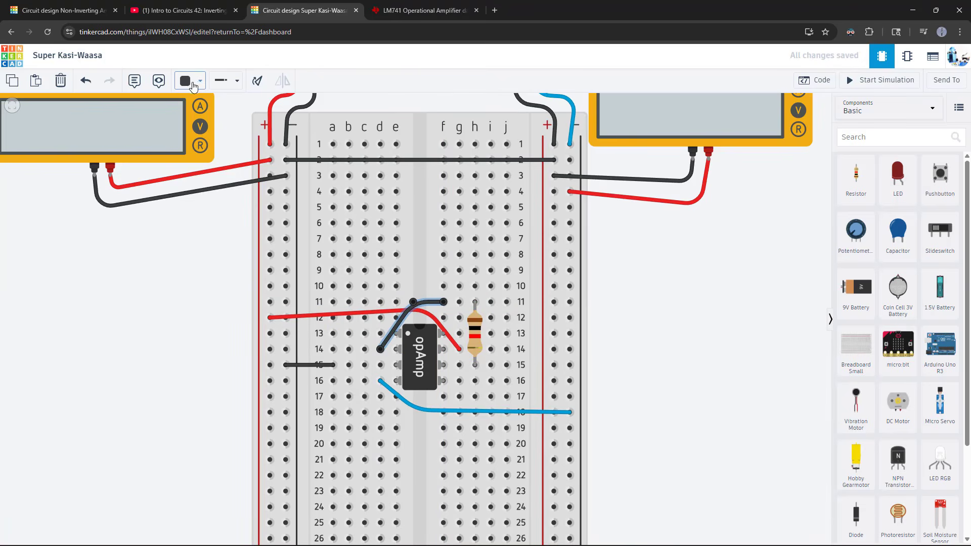
{"action": "left_click", "coordinate": [193, 83]}
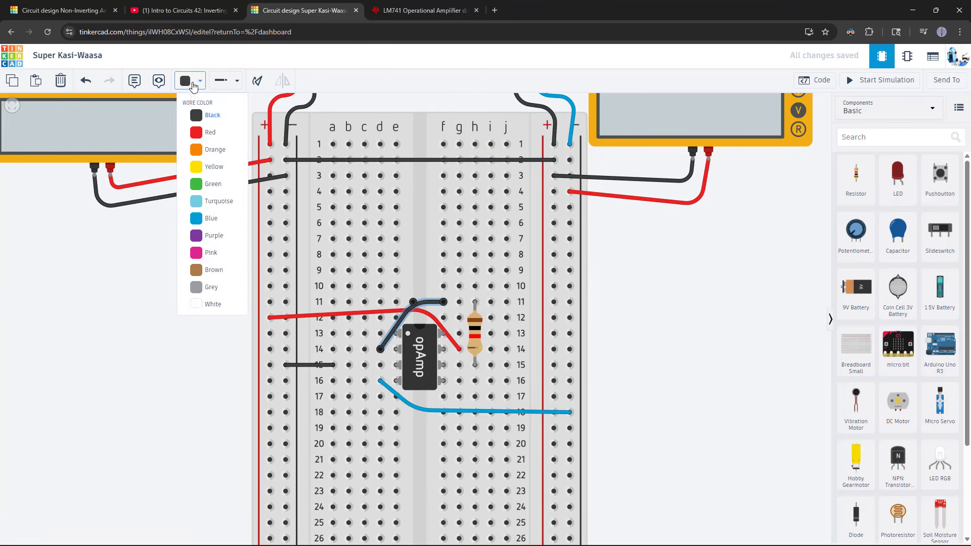
{"action": "left_click", "coordinate": [210, 188]}
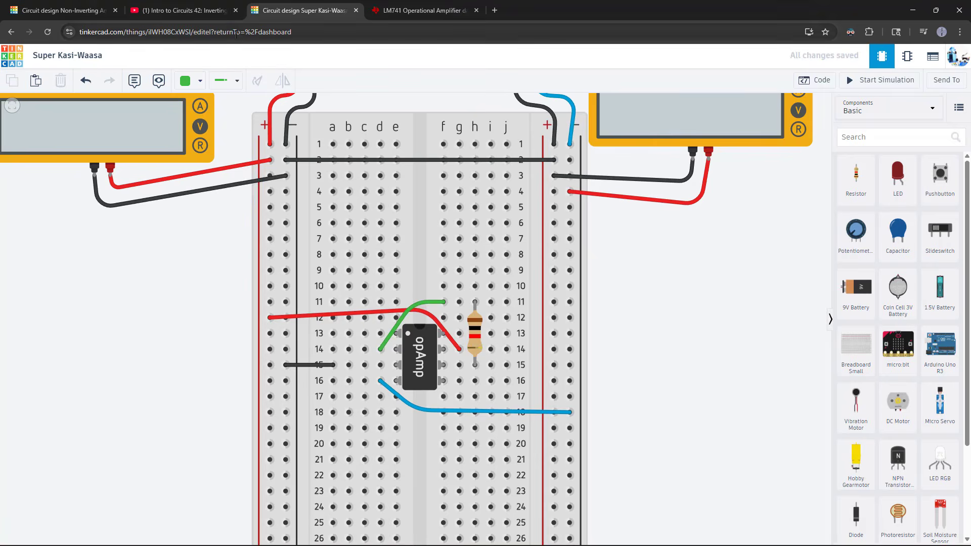
Step: Recheck the schematic, then lay the resistor horizontally across the breadboard's centre gap in row 10, from e10 to g10
{"action": "left_click", "coordinate": [190, 12]}
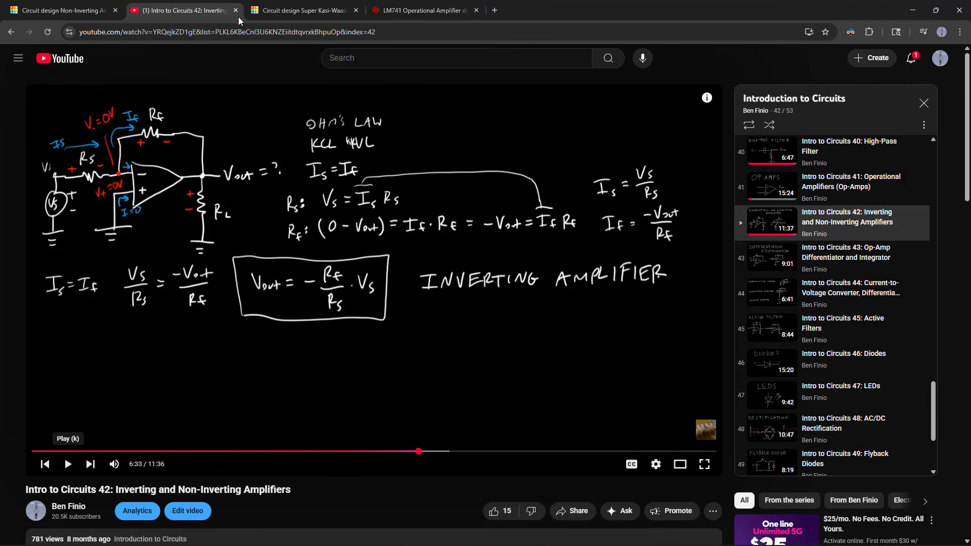
{"action": "left_click", "coordinate": [273, 14]}
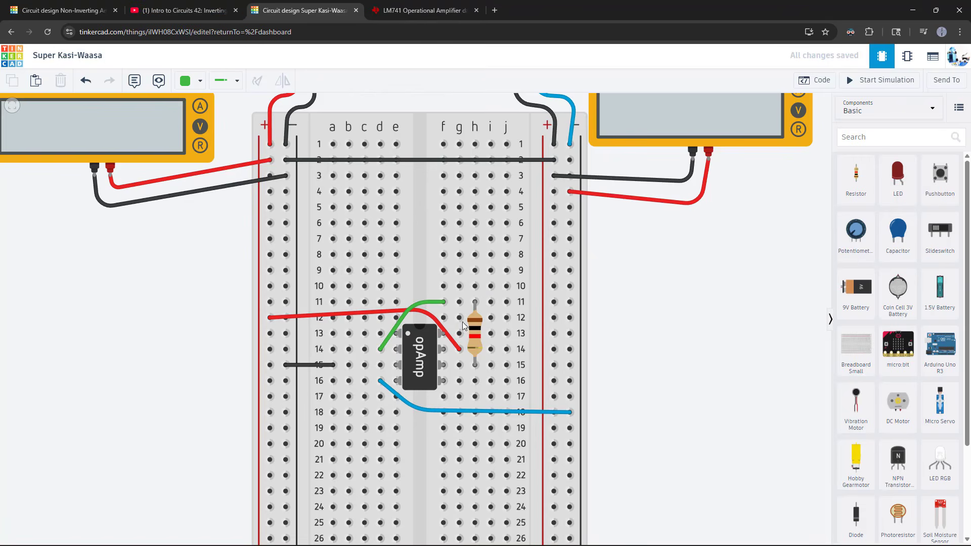
{"action": "left_click", "coordinate": [203, 11]}
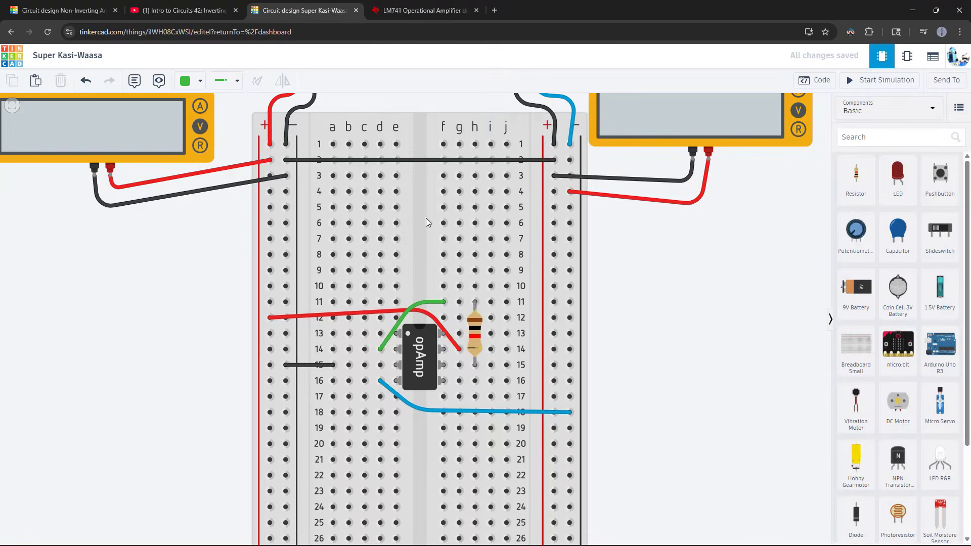
{"action": "left_click", "coordinate": [303, 11]}
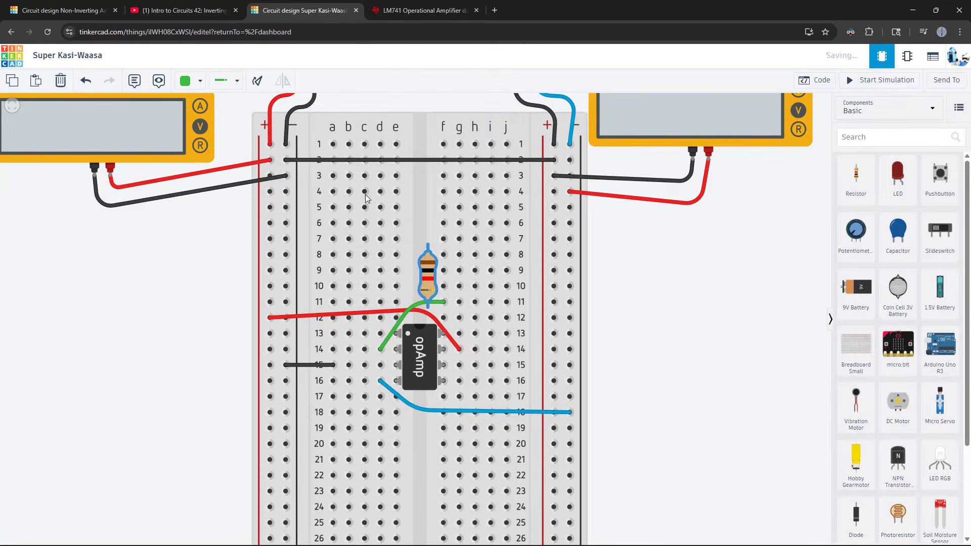
{"action": "left_click", "coordinate": [258, 81]}
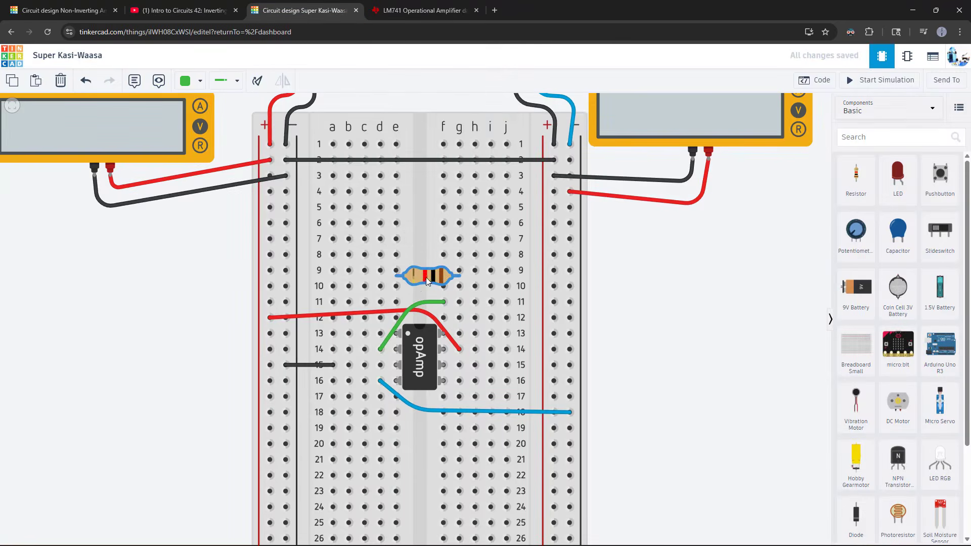
{"action": "left_click_drag", "start_coordinate": [426, 273], "coordinate": [426, 289]}
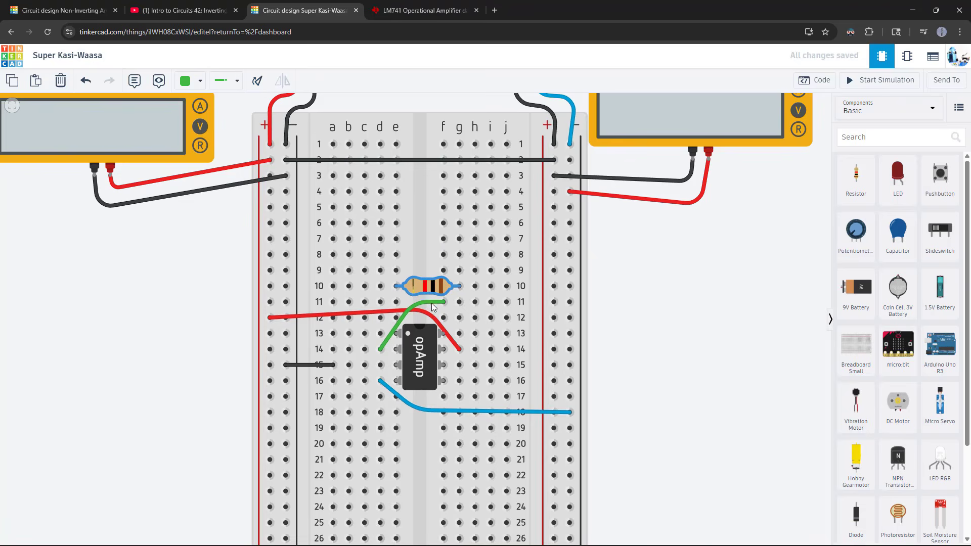
Step: Replace the bent green wire with straight green wires from d10 to the In- row at d14 and from h15 to h10
{"action": "left_click", "coordinate": [431, 303]}
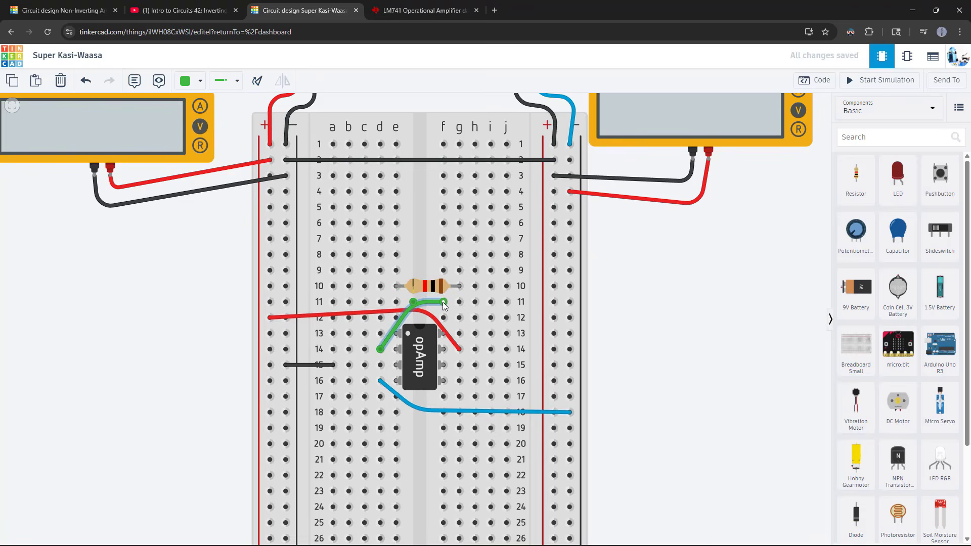
{"action": "key", "text": "Delete"}
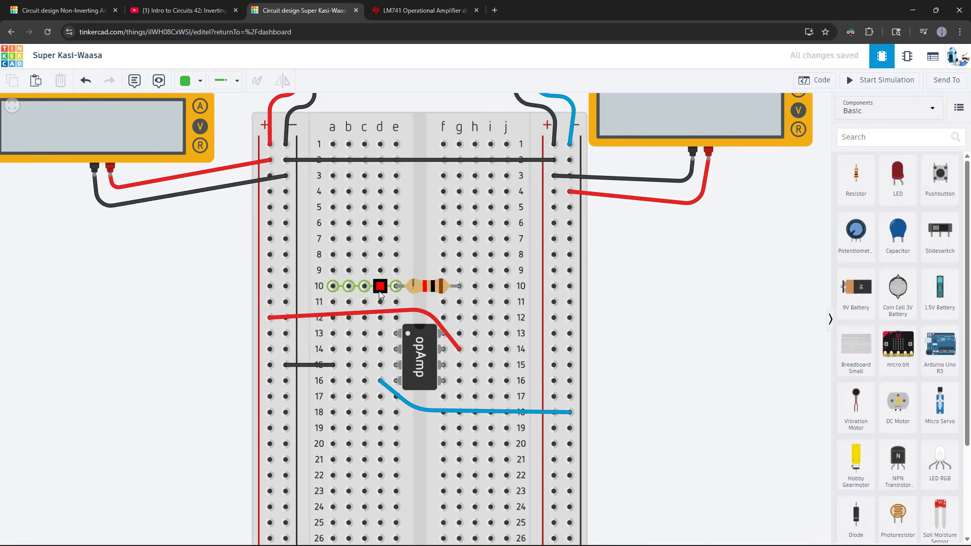
{"action": "left_click", "coordinate": [380, 286]}
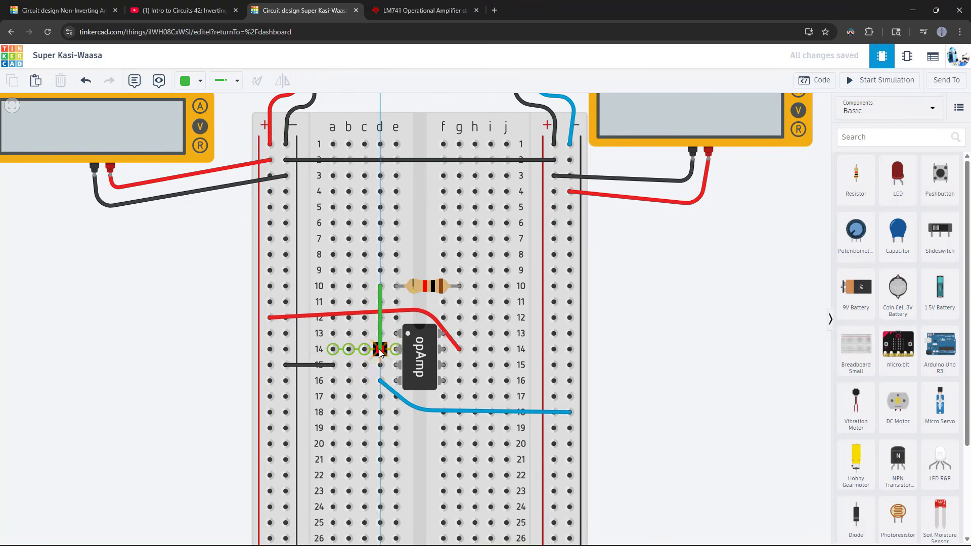
{"action": "left_click", "coordinate": [381, 349]}
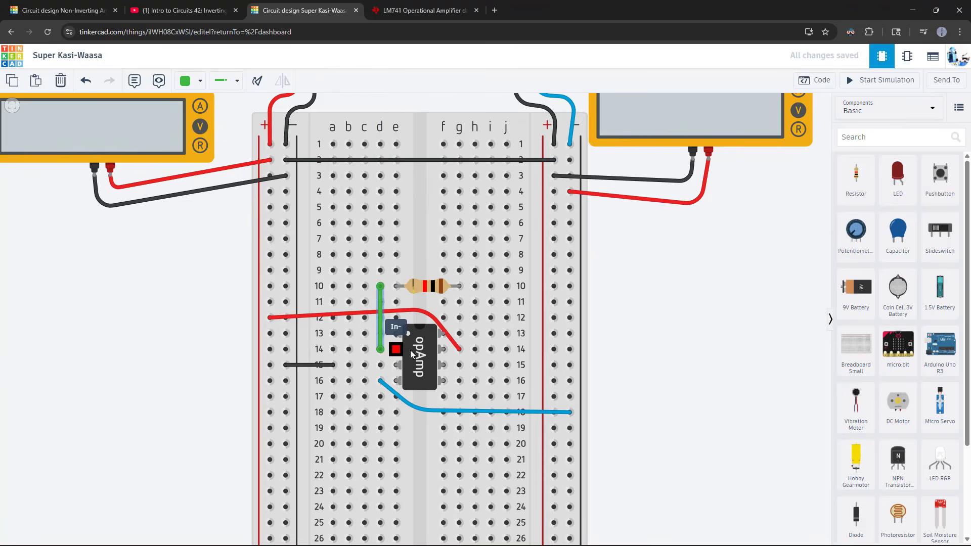
{"action": "left_click", "coordinate": [475, 365]}
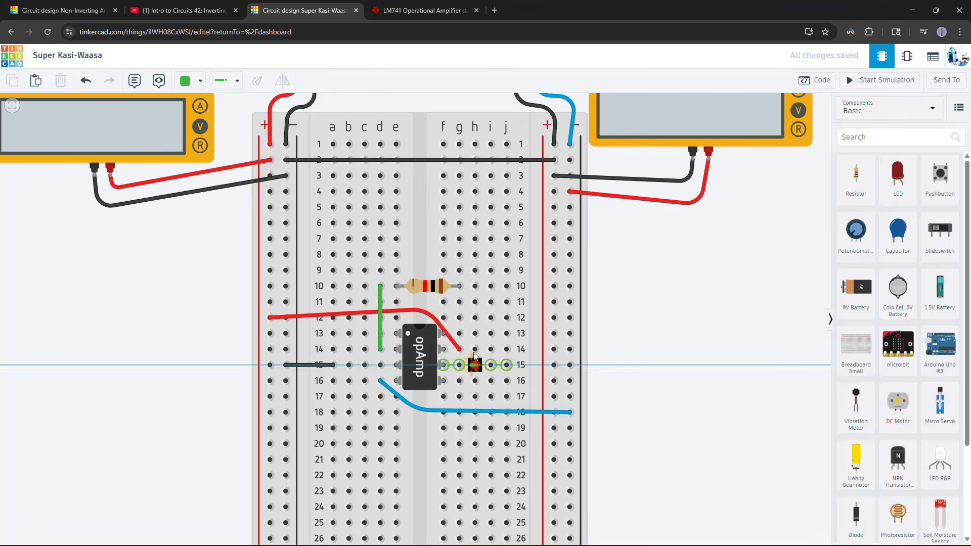
{"action": "left_click", "coordinate": [475, 288]}
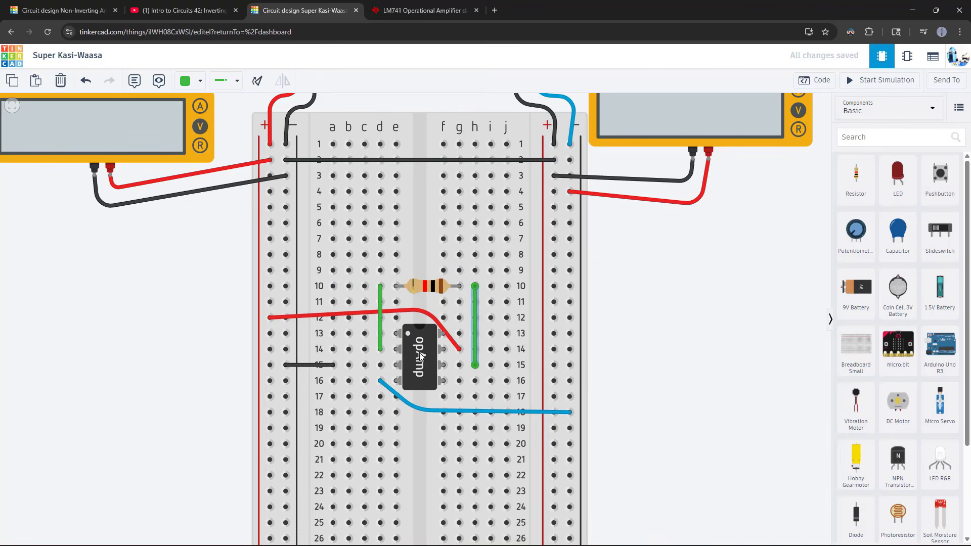
Step: Compare the feedback resistor's wiring on the breadboard with Rf in the schematic, and review the schematic's input source and Rs
{"action": "left_click", "coordinate": [179, 10]}
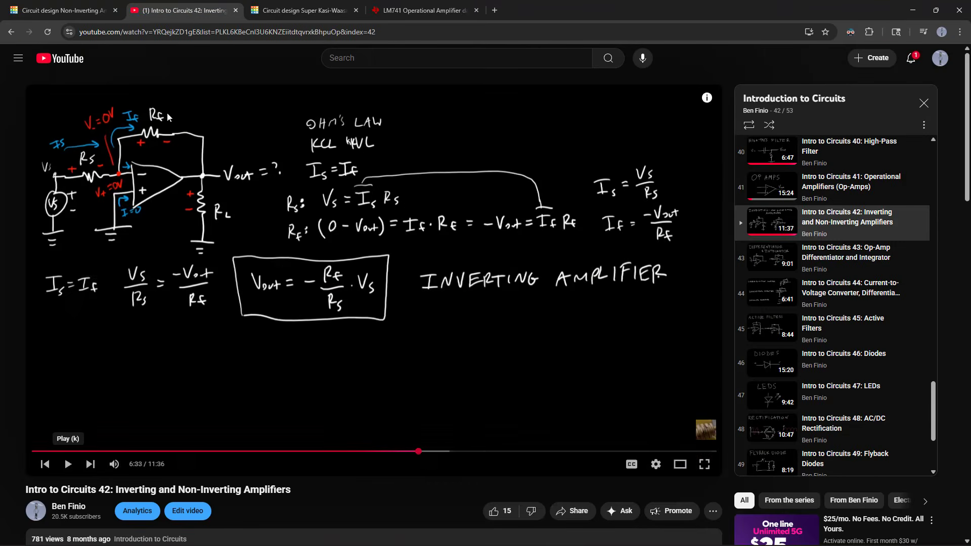
{"action": "left_click", "coordinate": [295, 12]}
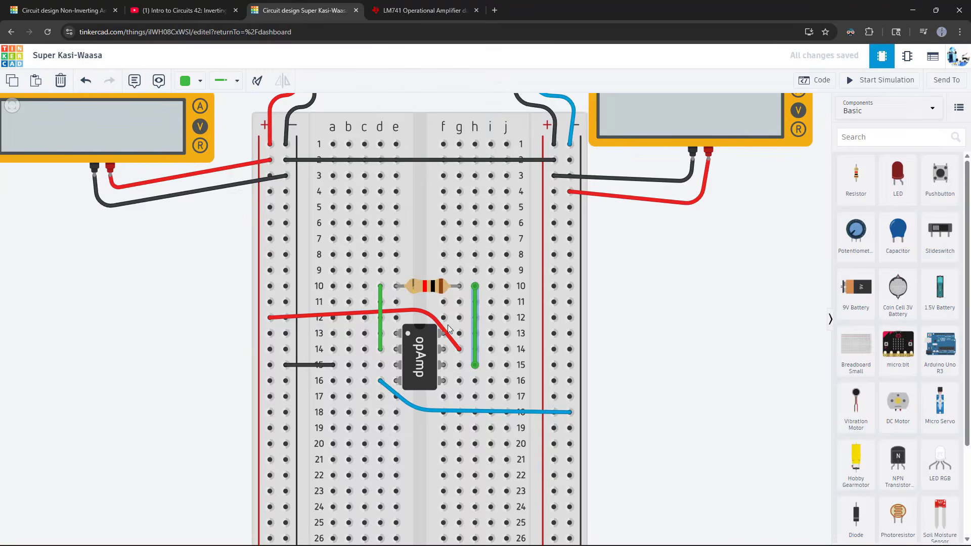
{"action": "left_click", "coordinate": [427, 287]}
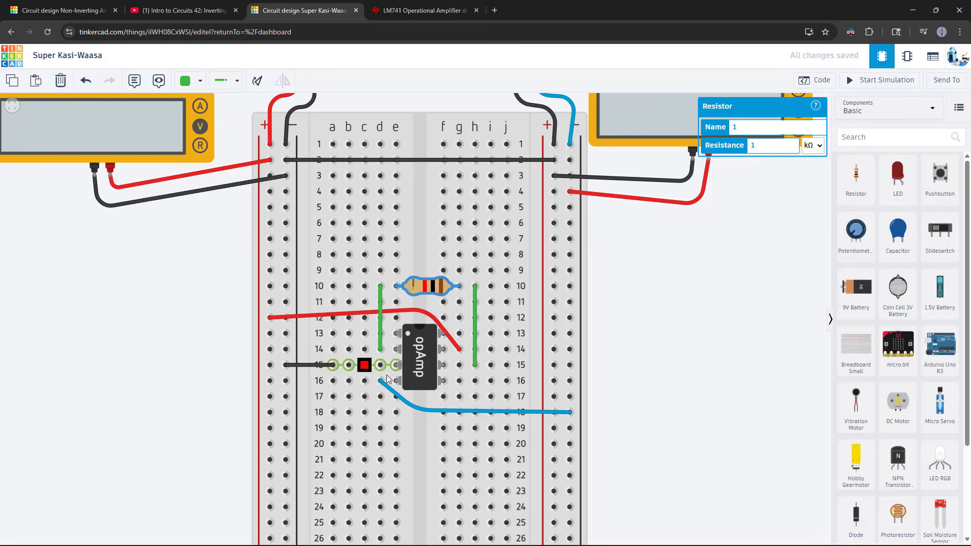
{"action": "left_click", "coordinate": [209, 245]}
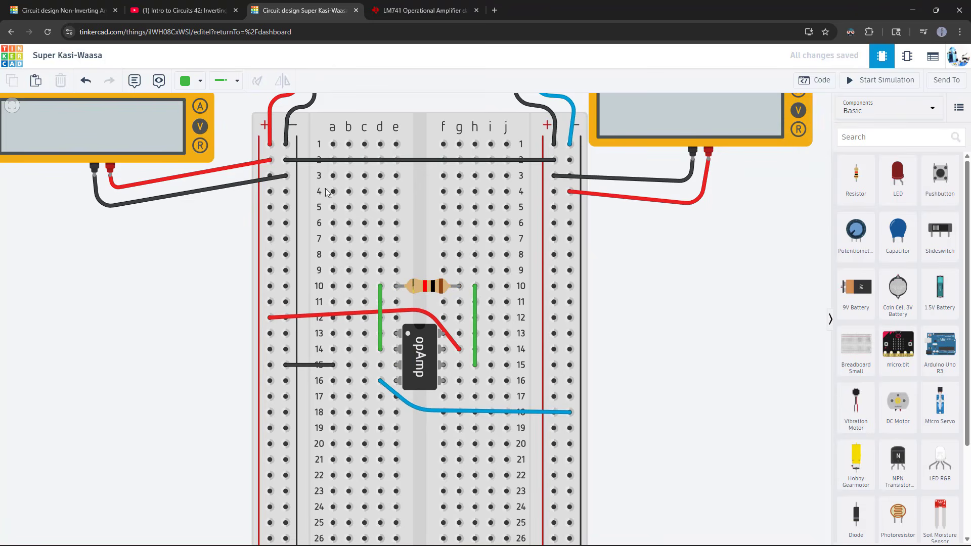
{"action": "left_click", "coordinate": [188, 13]}
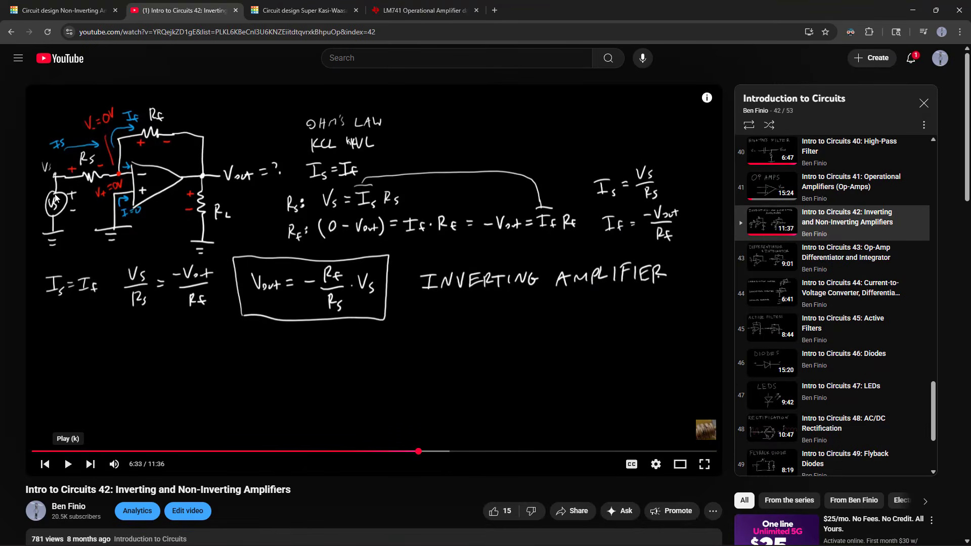
{"action": "left_click", "coordinate": [290, 14]}
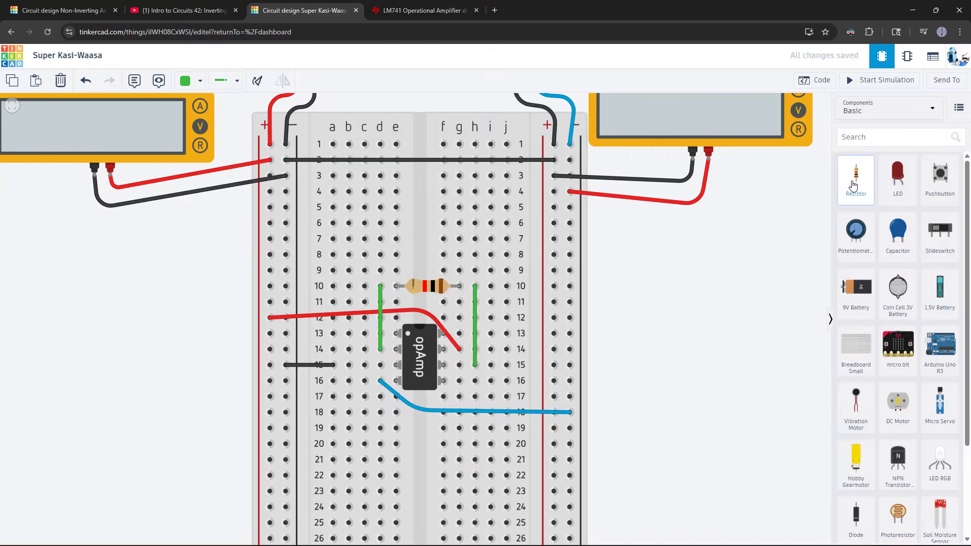
Step: Add a second resistor for Rs, checking the schematic, and stand it vertically on the breadboard from c14 to c18
{"action": "left_click_drag", "start_coordinate": [854, 185], "coordinate": [211, 381]}
{"action": "left_click", "coordinate": [187, 14]}
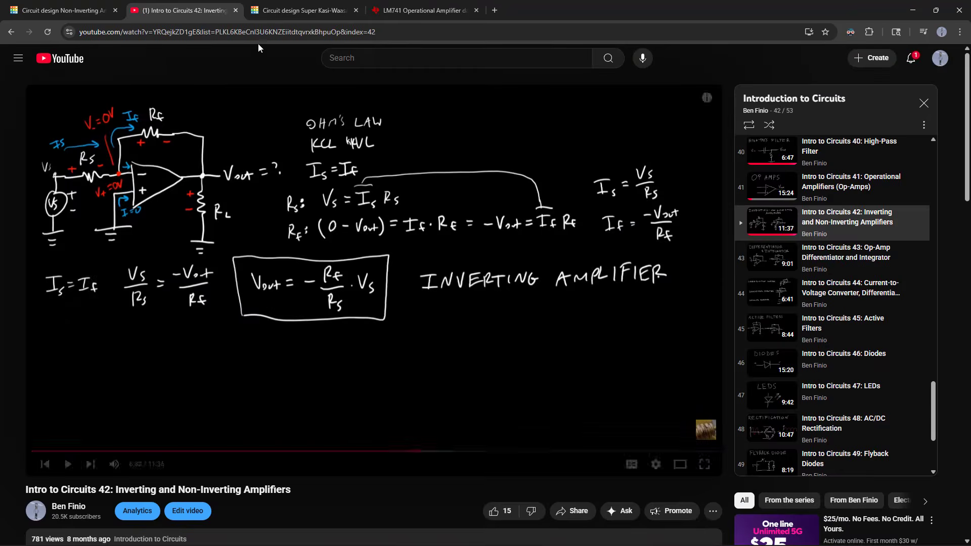
{"action": "left_click", "coordinate": [287, 12]}
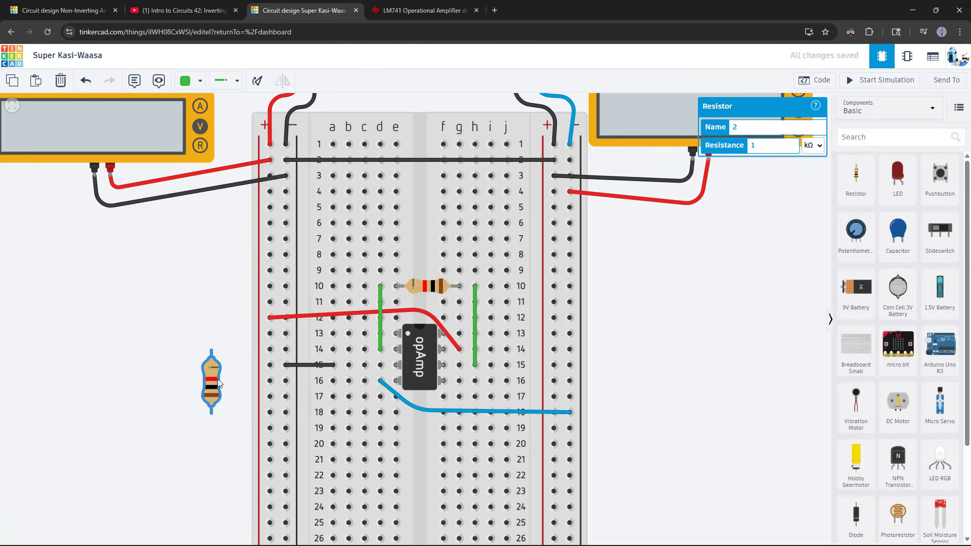
{"action": "left_click_drag", "start_coordinate": [218, 383], "coordinate": [369, 372]}
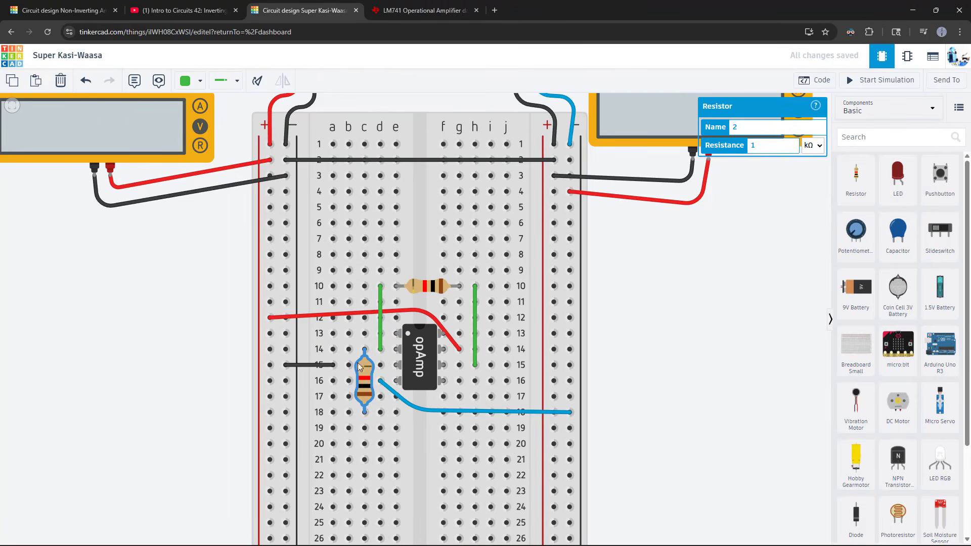
Step: Try laying the Rs resistor horizontally along row 14 beside the op amp's In- row, rechecking the schematic
{"action": "left_click", "coordinate": [256, 81]}
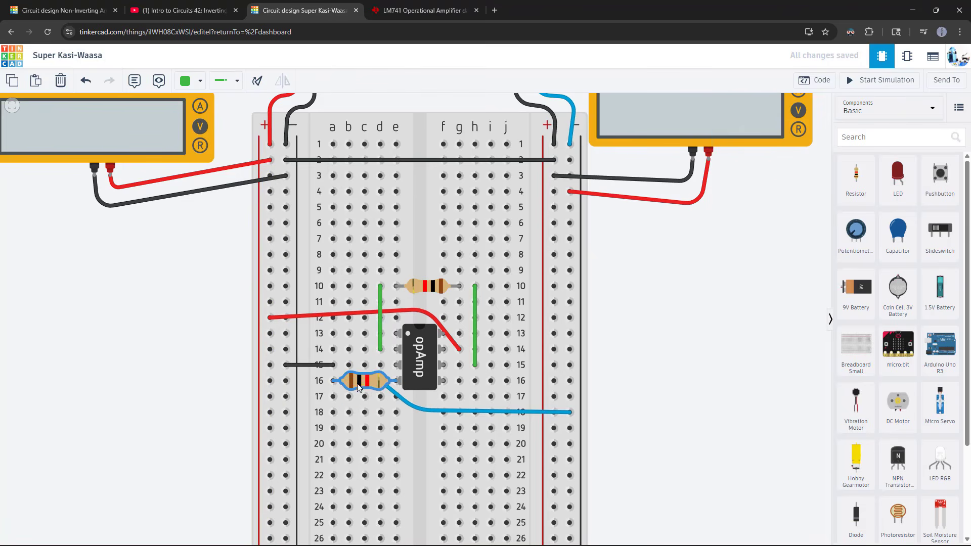
{"action": "left_click_drag", "start_coordinate": [363, 380], "coordinate": [332, 350]}
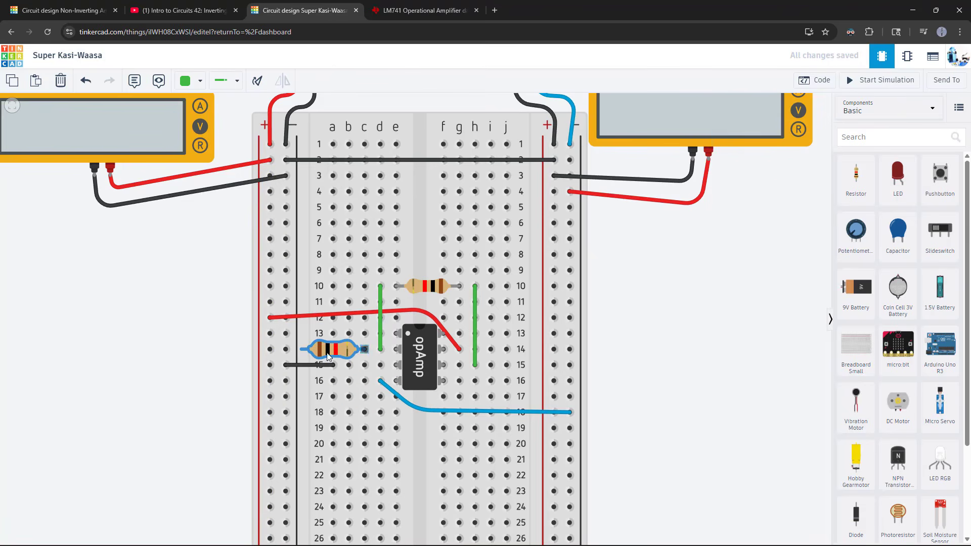
{"action": "left_click", "coordinate": [169, 11]}
{"action": "left_click", "coordinate": [295, 9]}
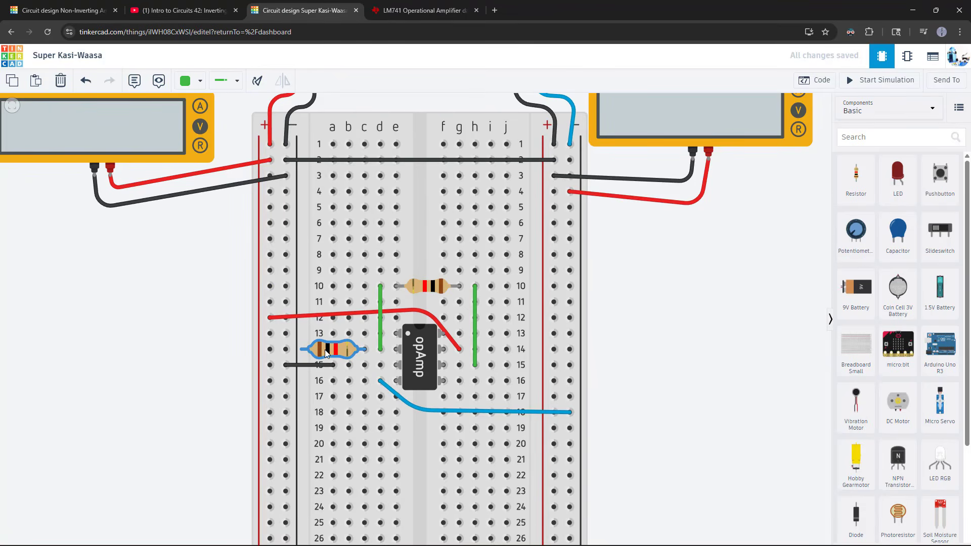
{"action": "left_click_drag", "start_coordinate": [326, 353], "coordinate": [348, 356]}
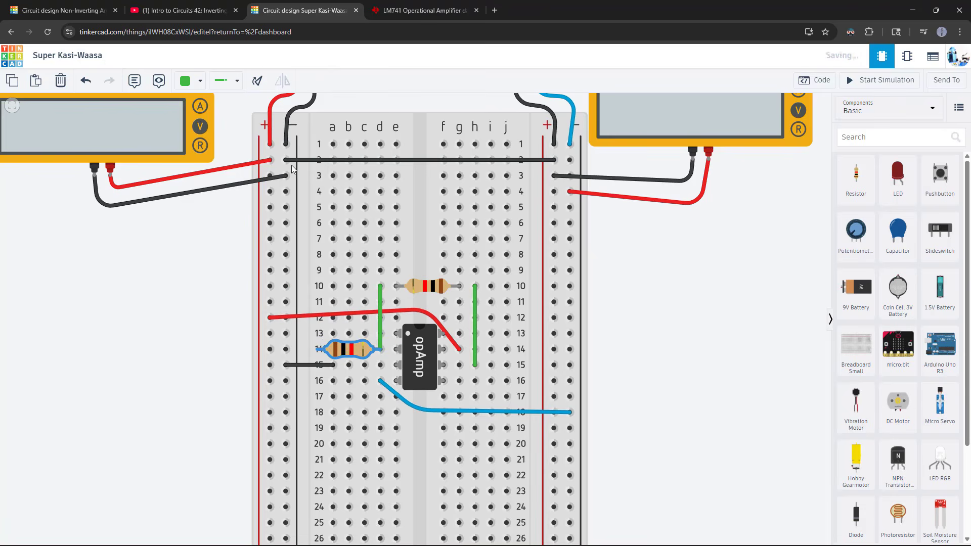
Step: Rotate the Rs resistor back to vertical and place it in column c from row 14 to row 18
{"action": "left_click", "coordinate": [257, 82]}
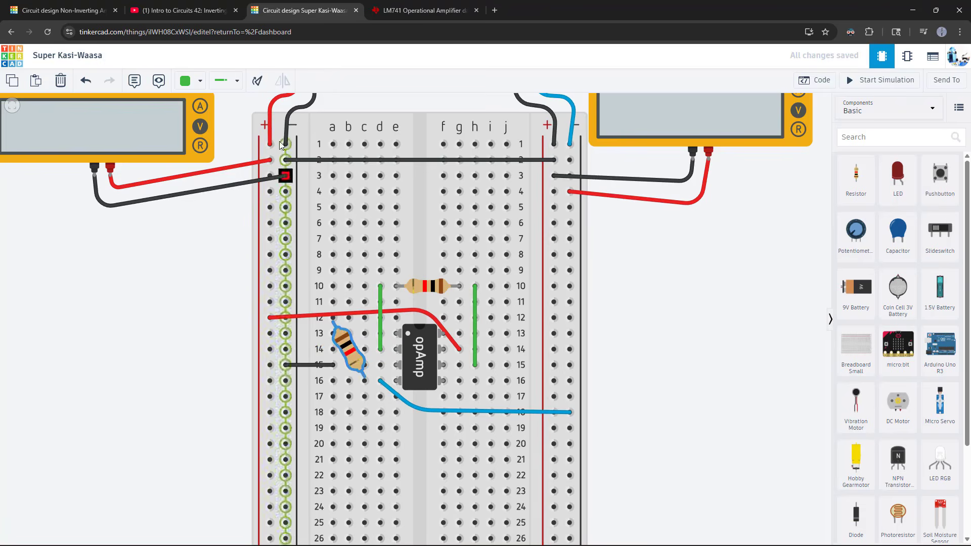
{"action": "left_click", "coordinate": [258, 82]}
{"action": "left_click_drag", "start_coordinate": [349, 367], "coordinate": [365, 398]}
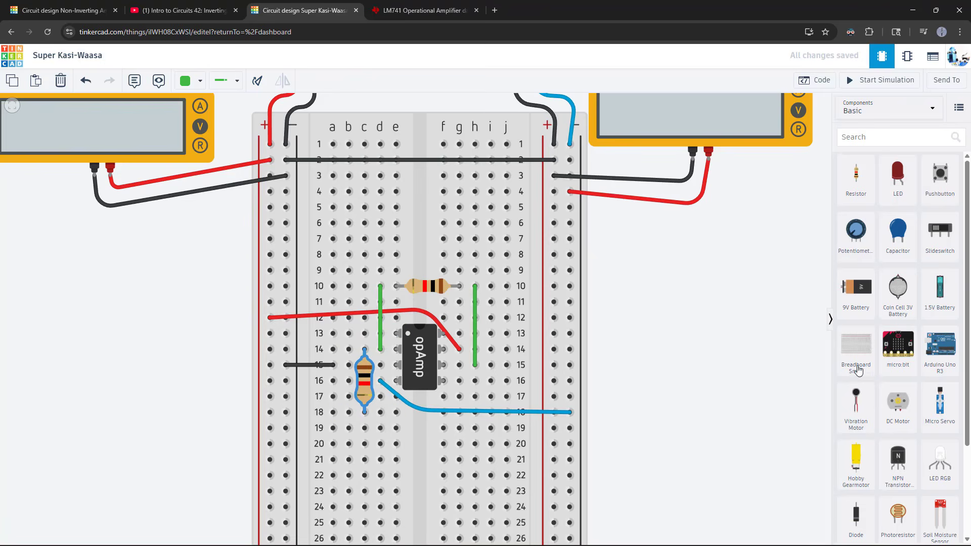
Step: Find the function generator in the component library and place it beside the left side of the breadboard
{"action": "scroll", "coordinate": [886, 361], "scroll_direction": "down", "scroll_amount": 2}
{"action": "scroll", "coordinate": [885, 361], "scroll_direction": "up", "scroll_amount": 2}
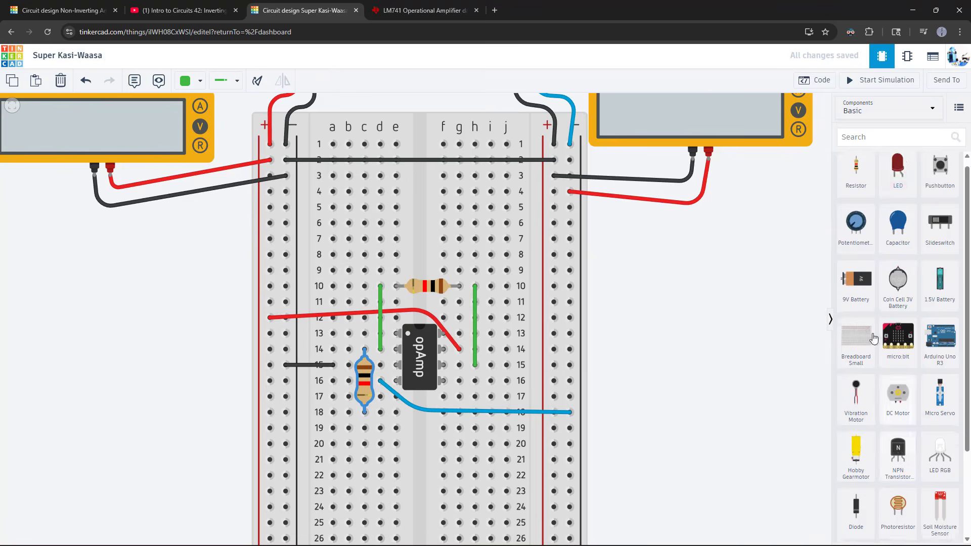
{"action": "left_click", "coordinate": [868, 136]}
{"action": "type", "text": "function"}
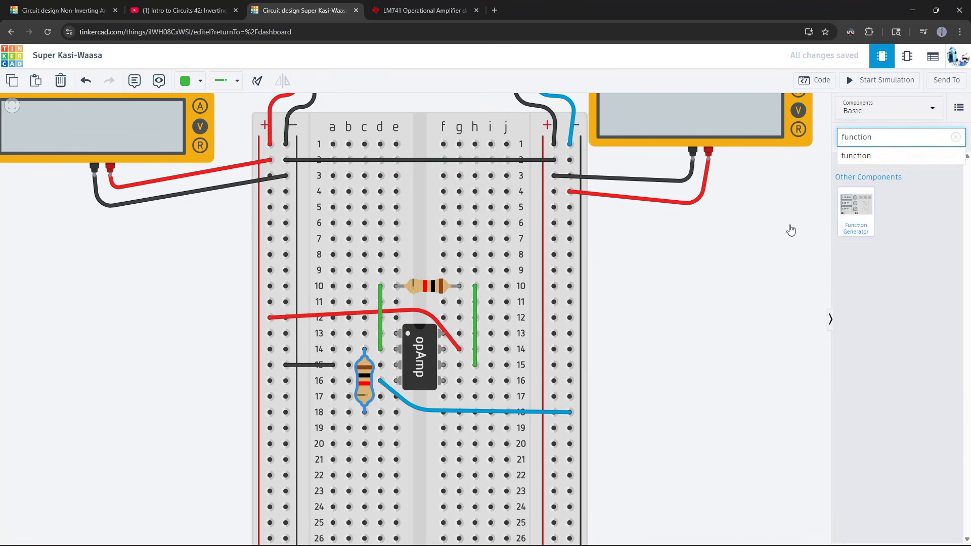
{"action": "left_click", "coordinate": [111, 426]}
Step: Wire the function generator's negative terminal to the breadboard's left negative rail at row 21 and colour the wire black
{"action": "scroll", "coordinate": [111, 427], "scroll_direction": "down", "scroll_amount": 2}
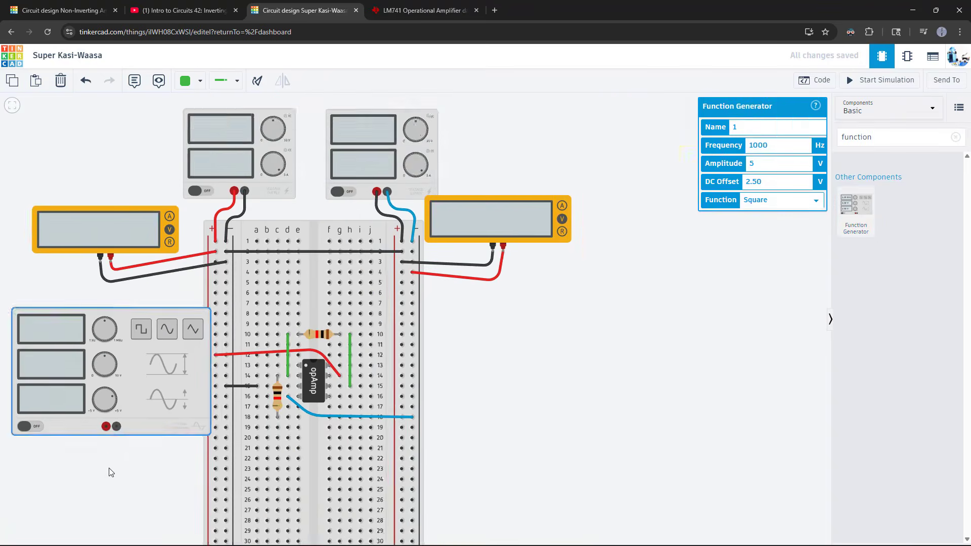
{"action": "left_click_drag", "start_coordinate": [110, 470], "coordinate": [284, 394]}
{"action": "left_click_drag", "start_coordinate": [338, 300], "coordinate": [293, 291]}
{"action": "left_click", "coordinate": [296, 394]}
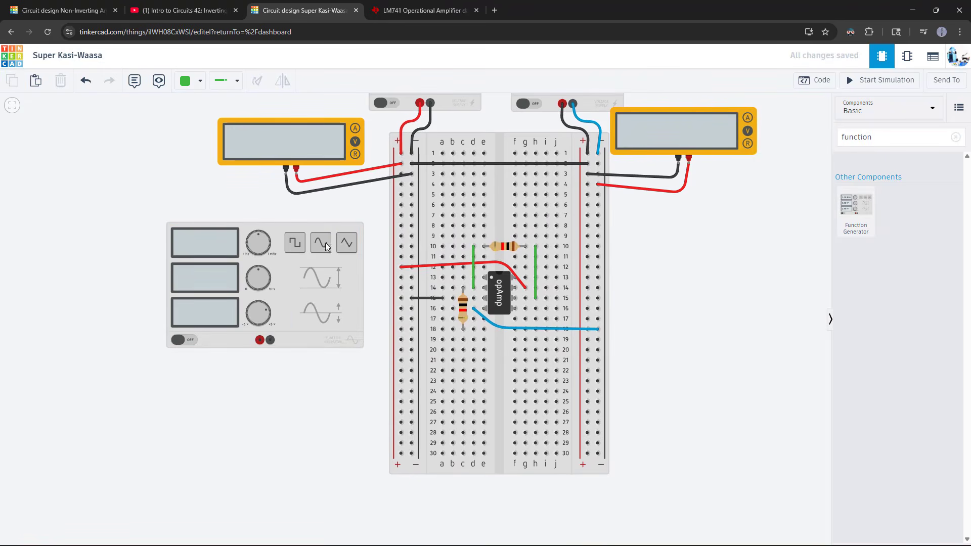
{"action": "left_click", "coordinate": [270, 340]}
{"action": "left_click", "coordinate": [270, 360]}
{"action": "left_click", "coordinate": [410, 360]}
{"action": "left_click", "coordinate": [192, 81]}
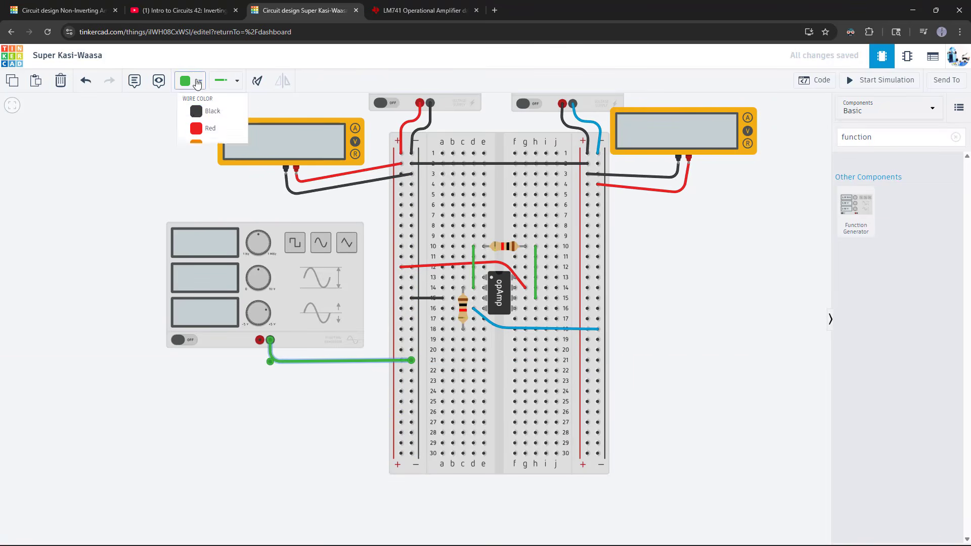
{"action": "left_click", "coordinate": [212, 115]}
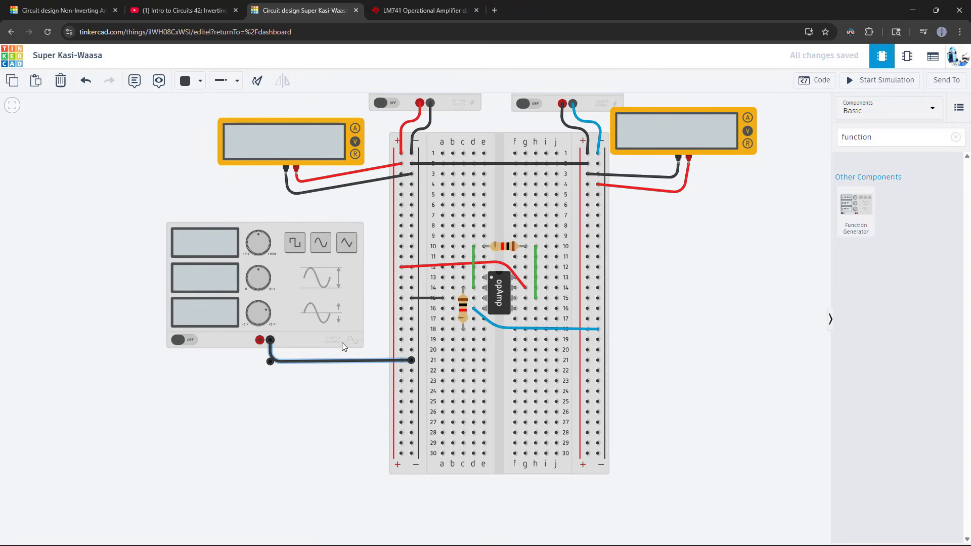
Step: Wire the function generator's positive terminal to the resistor's row at a18 in red, and compare the connection with the schematic
{"action": "left_click", "coordinate": [259, 340]}
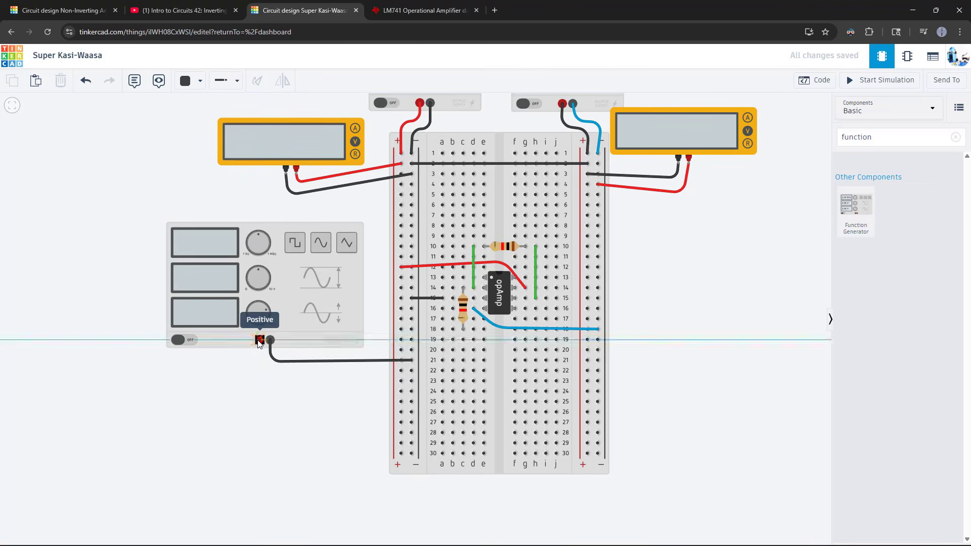
{"action": "left_click", "coordinate": [265, 383]}
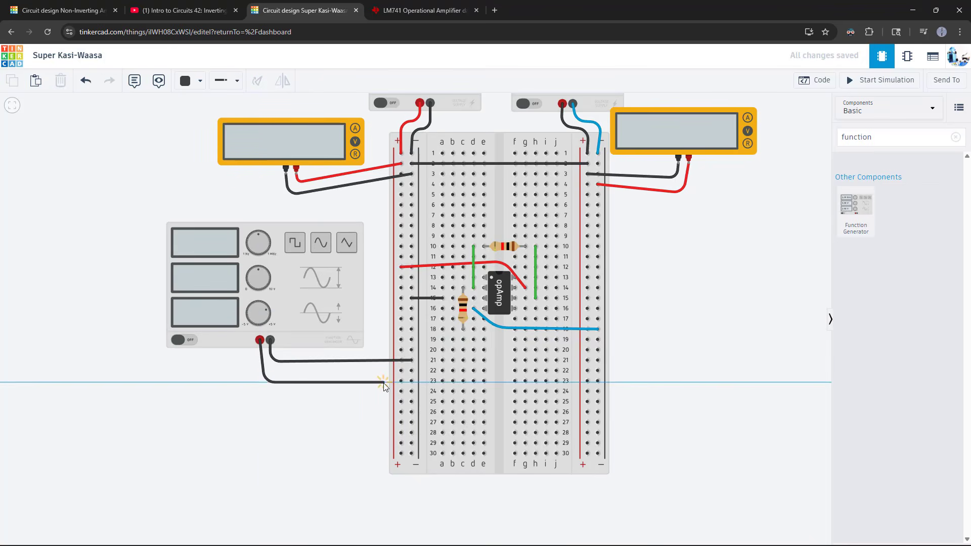
{"action": "left_click", "coordinate": [383, 383]}
{"action": "left_click", "coordinate": [382, 329]}
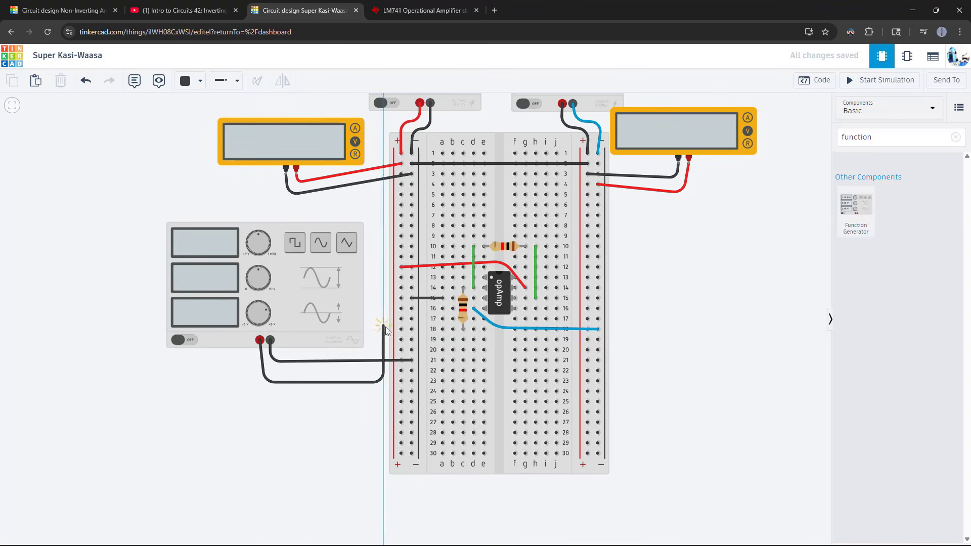
{"action": "left_click", "coordinate": [442, 329]}
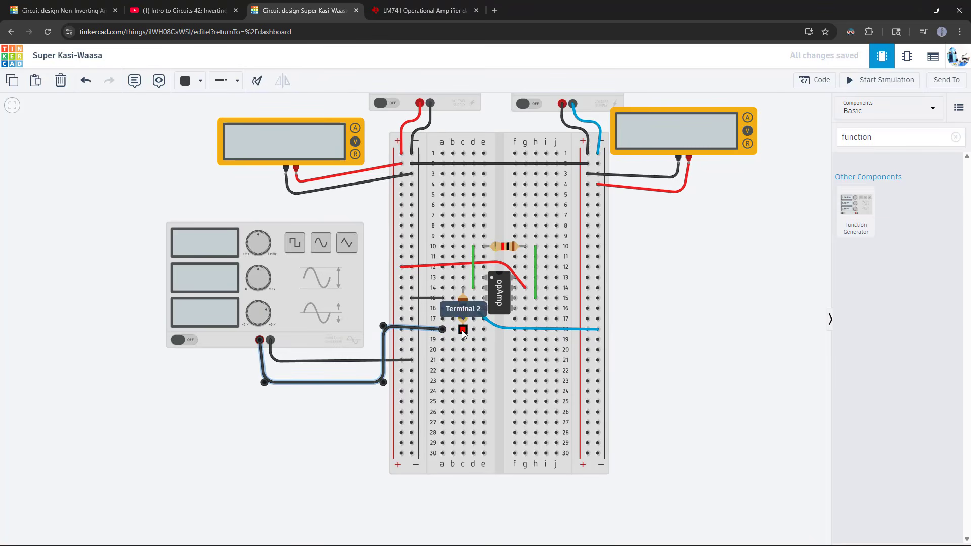
{"action": "left_click", "coordinate": [191, 81]}
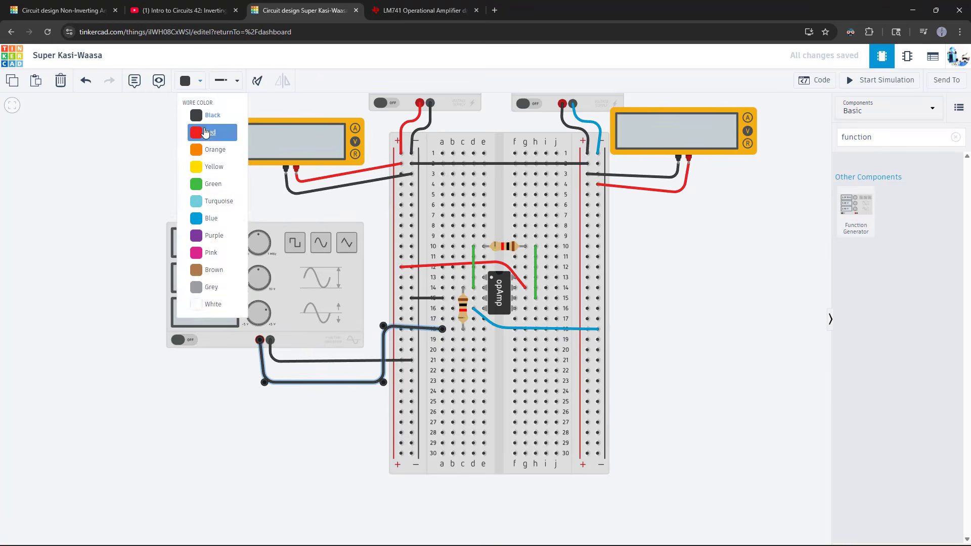
{"action": "left_click", "coordinate": [196, 128]}
{"action": "left_click", "coordinate": [193, 11]}
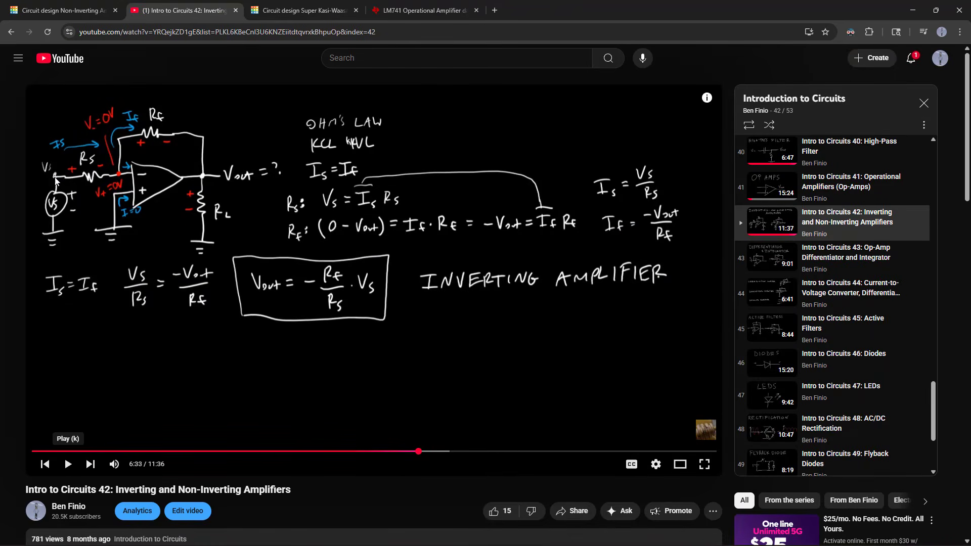
{"action": "left_click", "coordinate": [289, 11]}
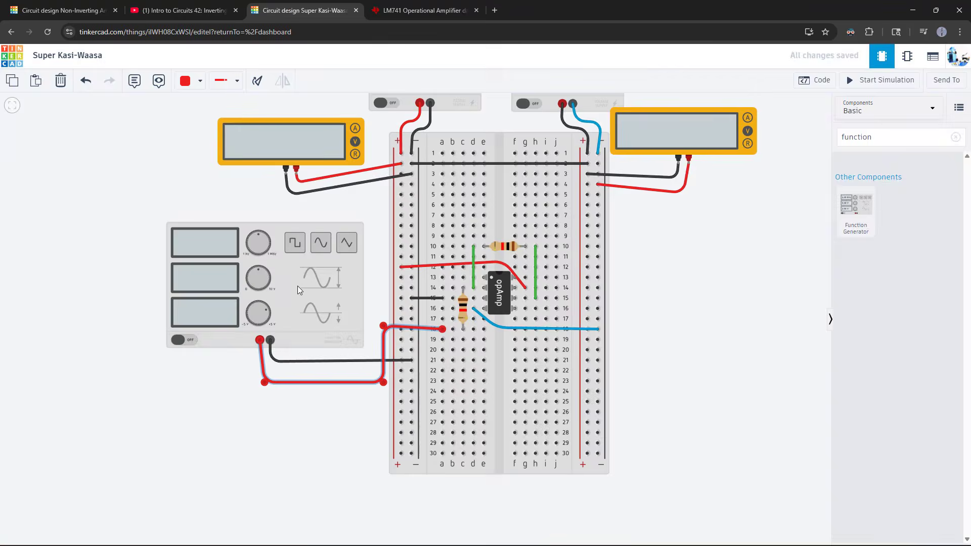
Step: Search the component library for an oscilloscope and place it beside the right side of the breadboard
{"action": "left_click", "coordinate": [139, 240]}
{"action": "left_click_drag", "start_coordinate": [139, 196], "coordinate": [138, 247]}
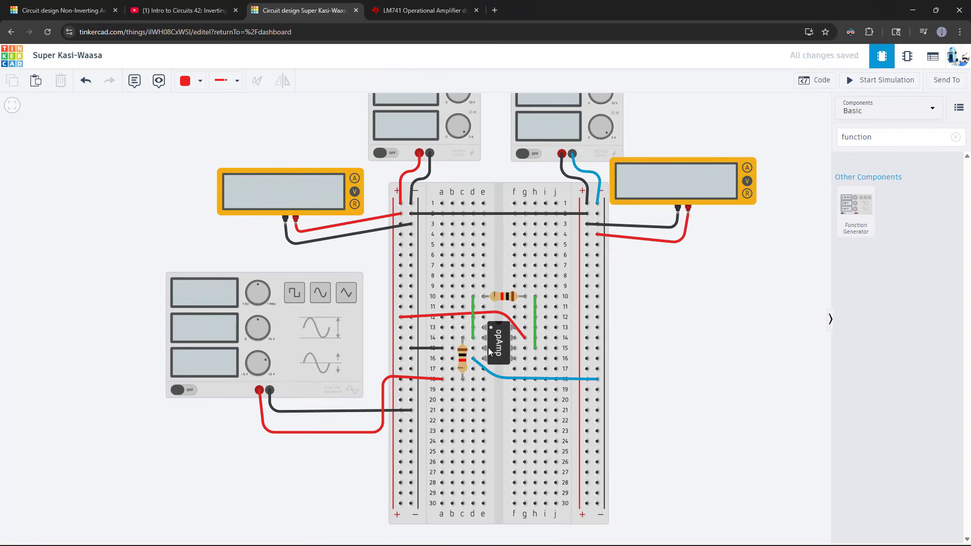
{"action": "left_click_drag", "start_coordinate": [657, 340], "coordinate": [607, 329]}
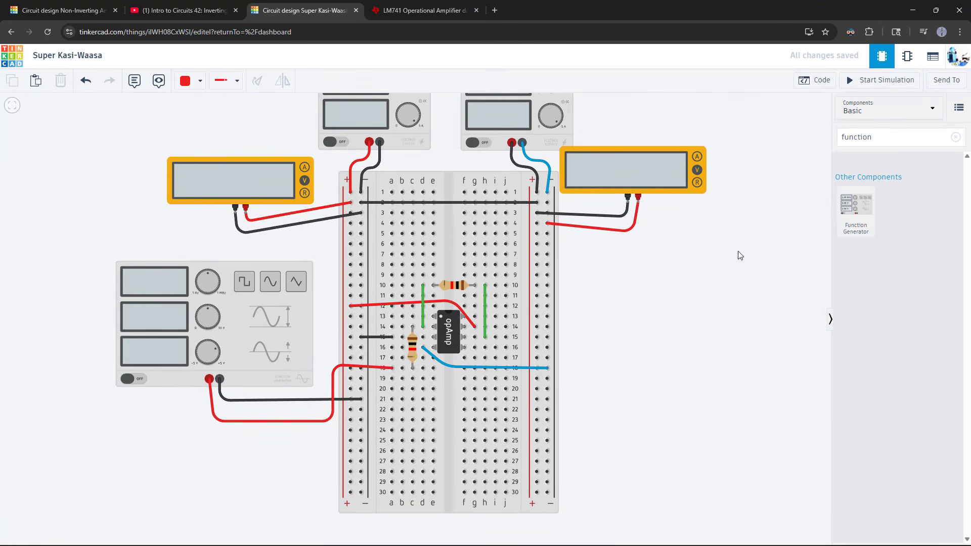
{"action": "left_click", "coordinate": [956, 138]}
{"action": "left_click", "coordinate": [891, 136]}
{"action": "type", "text": "oscill"}
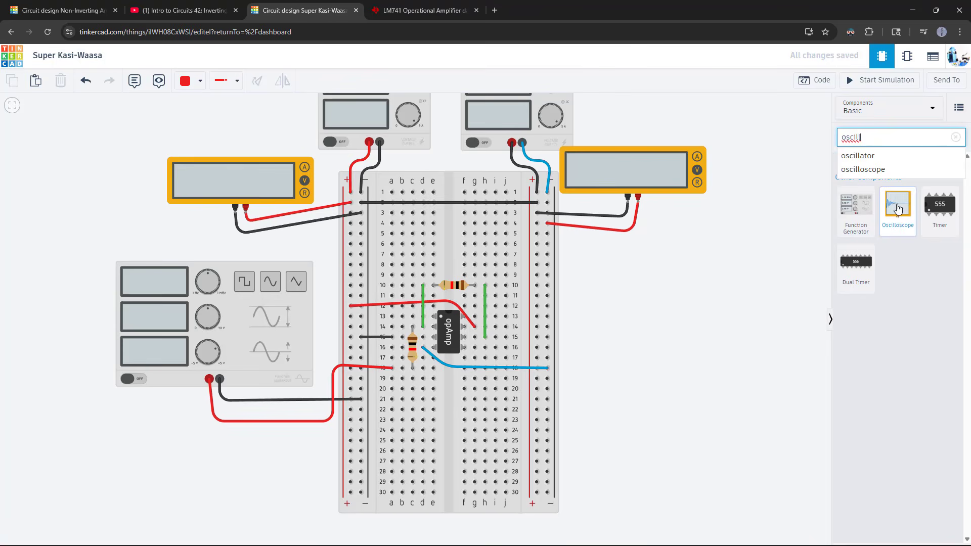
{"action": "left_click_drag", "start_coordinate": [897, 209], "coordinate": [680, 441]}
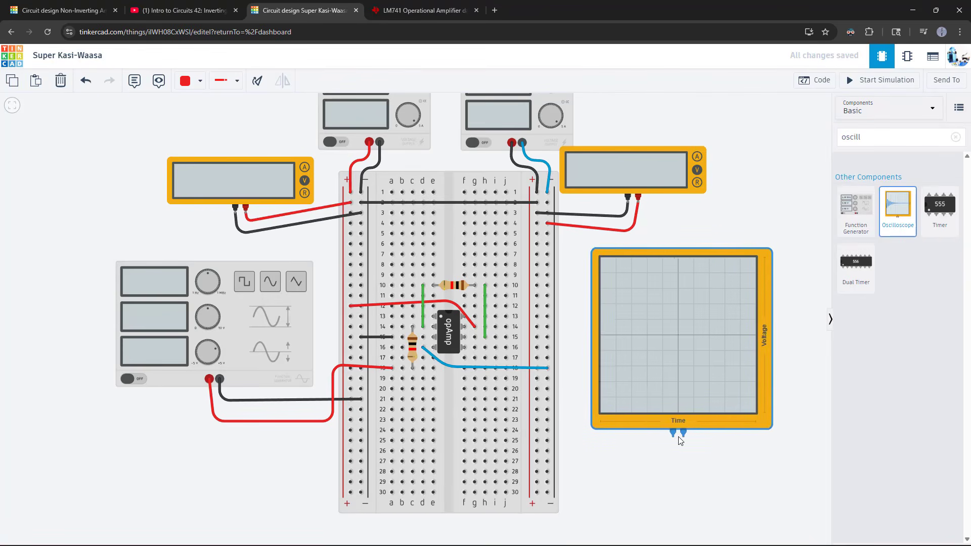
{"action": "left_click", "coordinate": [656, 434]}
Step: Wire the oscilloscope's negative terminal across to the breadboard's left negative rail at row 27 and colour the wire black
{"action": "scroll", "coordinate": [645, 438], "scroll_direction": "down", "scroll_amount": 2}
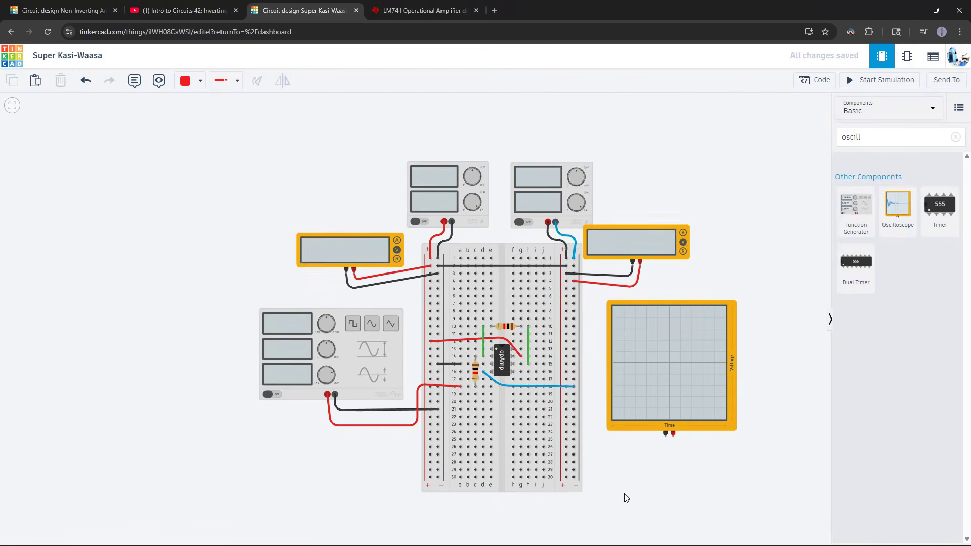
{"action": "left_click_drag", "start_coordinate": [626, 499], "coordinate": [579, 379]}
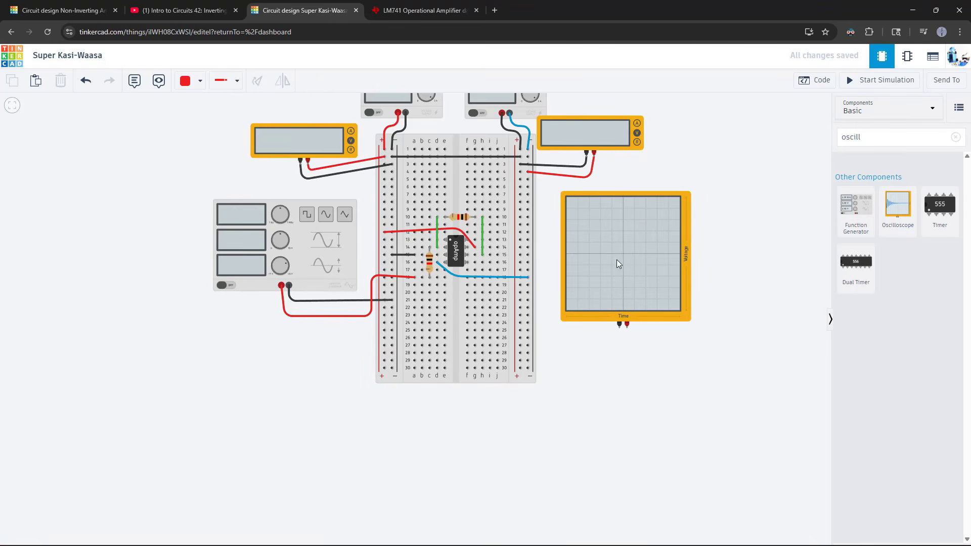
{"action": "left_click", "coordinate": [619, 324]}
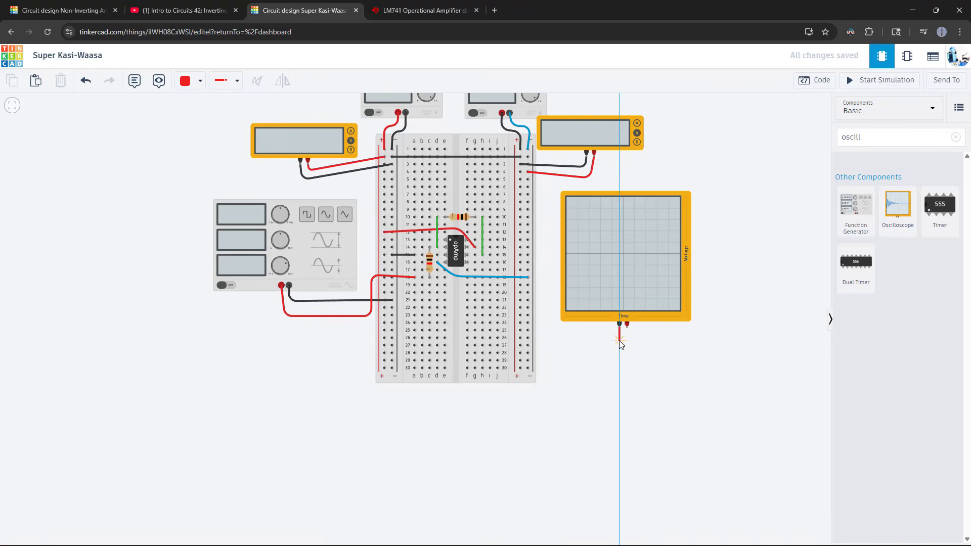
{"action": "left_click", "coordinate": [620, 341]}
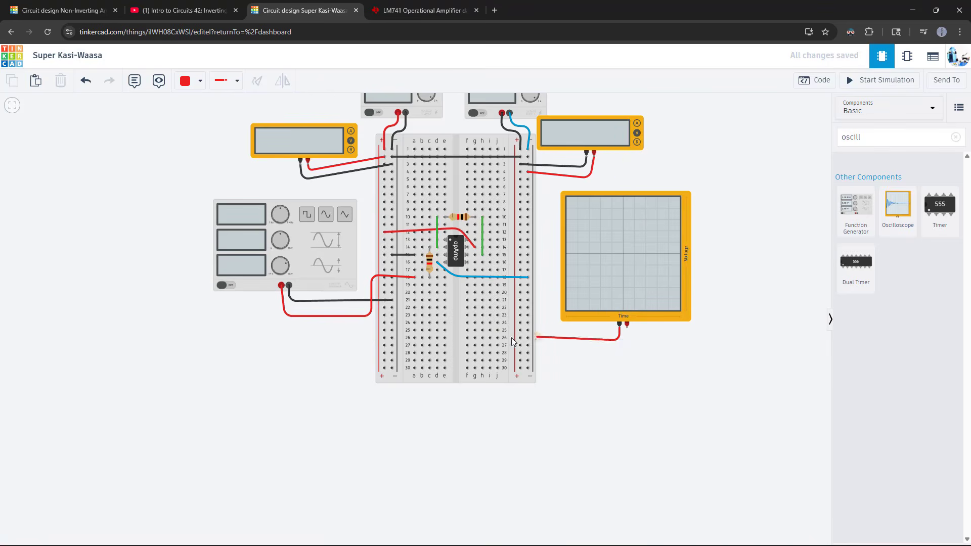
{"action": "left_click", "coordinate": [392, 346]}
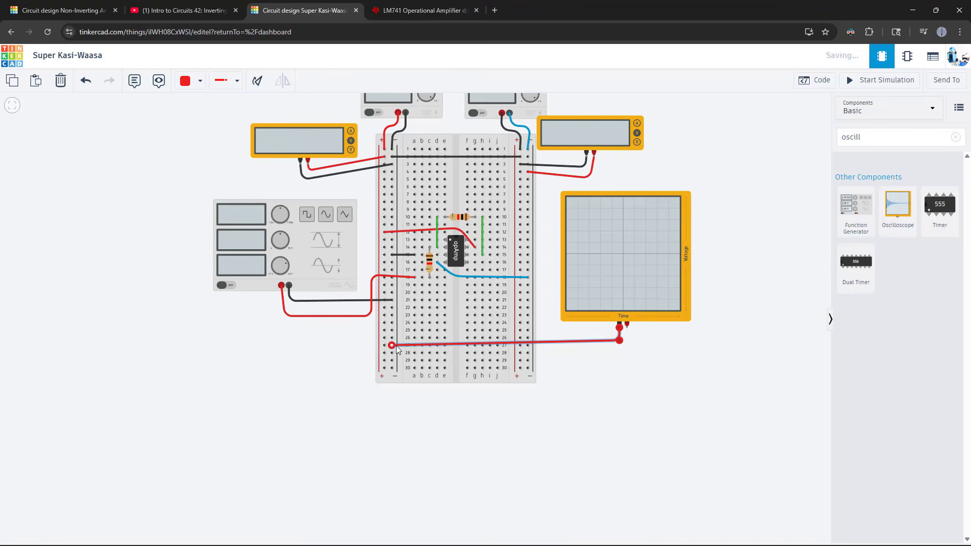
{"action": "left_click", "coordinate": [184, 84]}
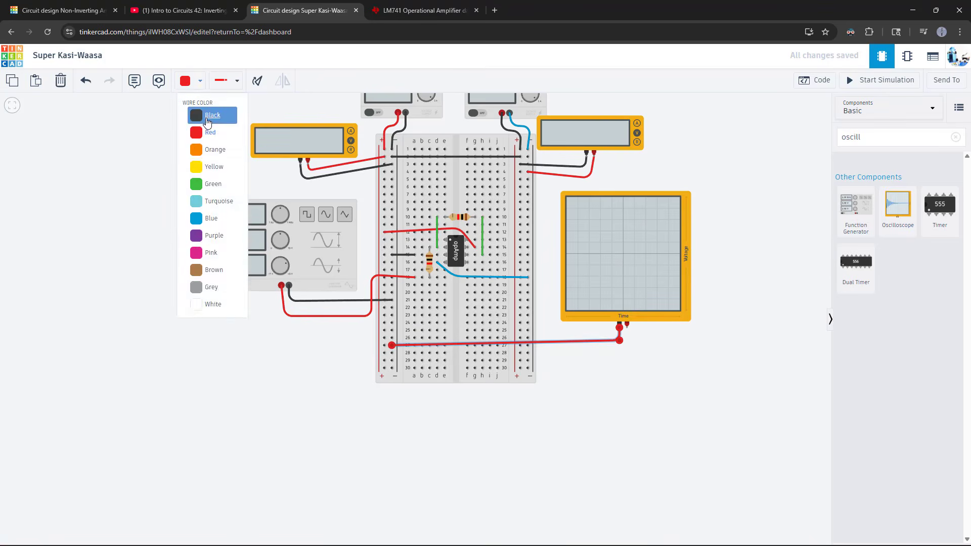
{"action": "left_click", "coordinate": [228, 122]}
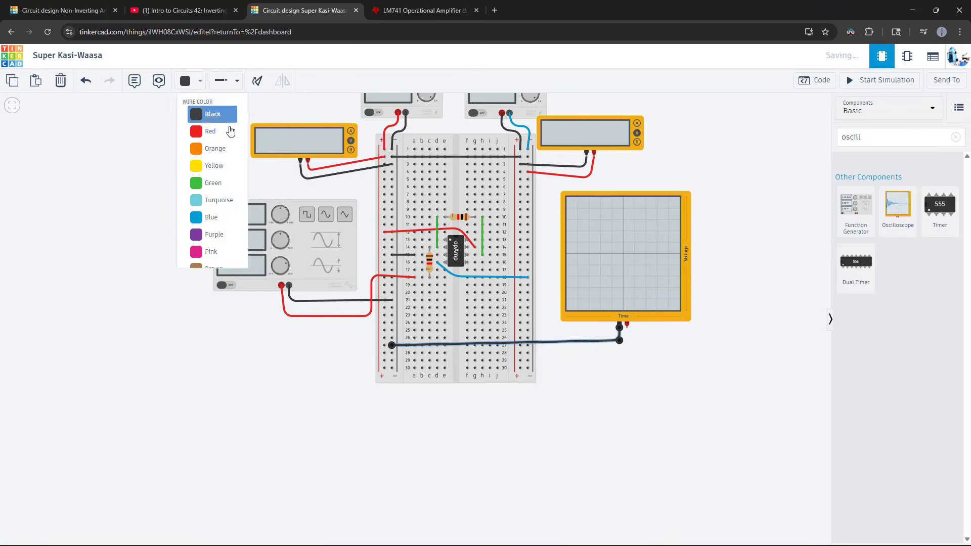
Step: Wire the oscilloscope's positive terminal to the input resistor's row at d18 and colour the wire red
{"action": "left_click", "coordinate": [628, 328]}
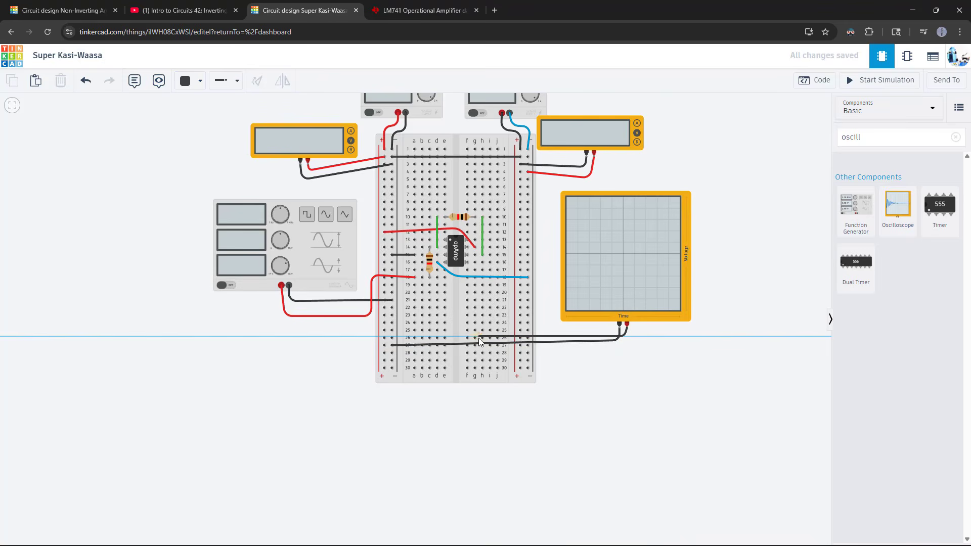
{"action": "left_click", "coordinate": [459, 335]}
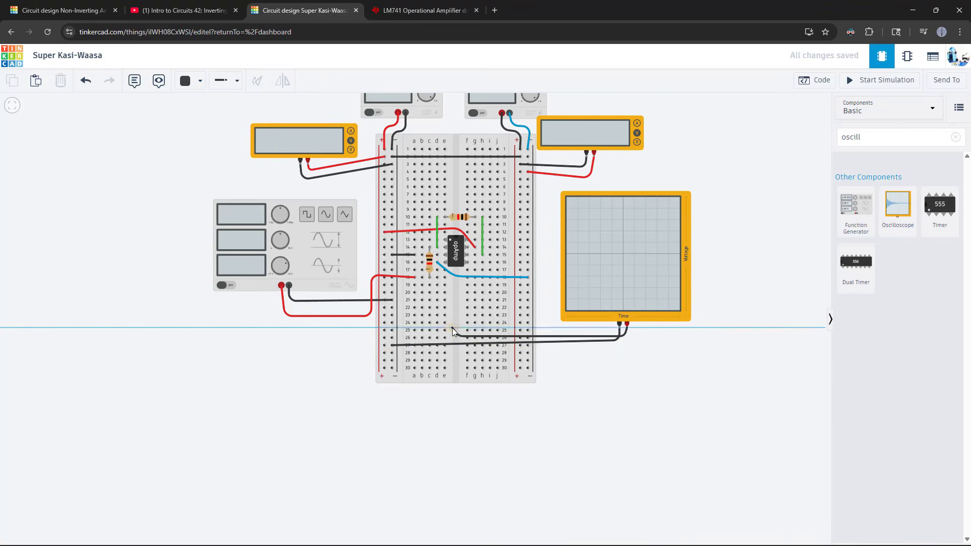
{"action": "left_click", "coordinate": [437, 278]}
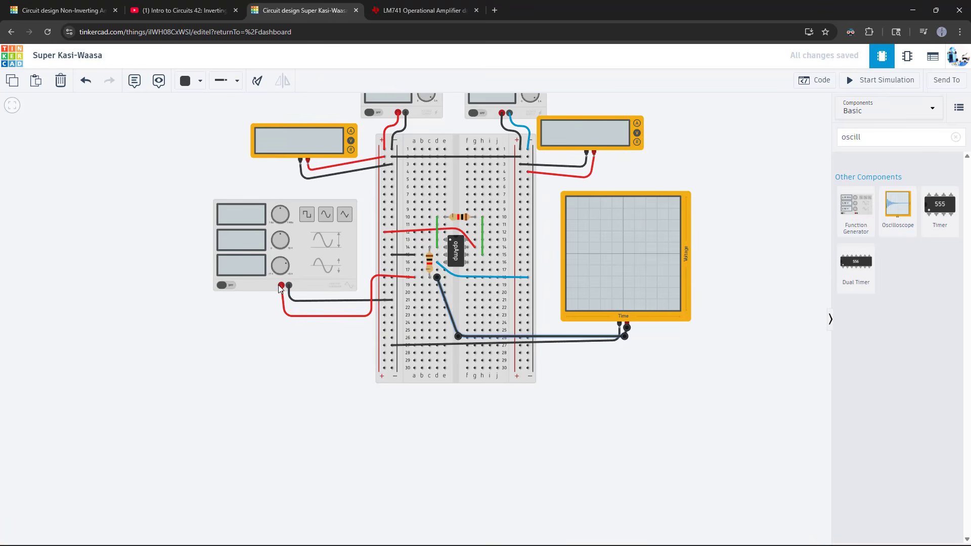
{"action": "left_click", "coordinate": [200, 80]}
{"action": "left_click", "coordinate": [204, 134]}
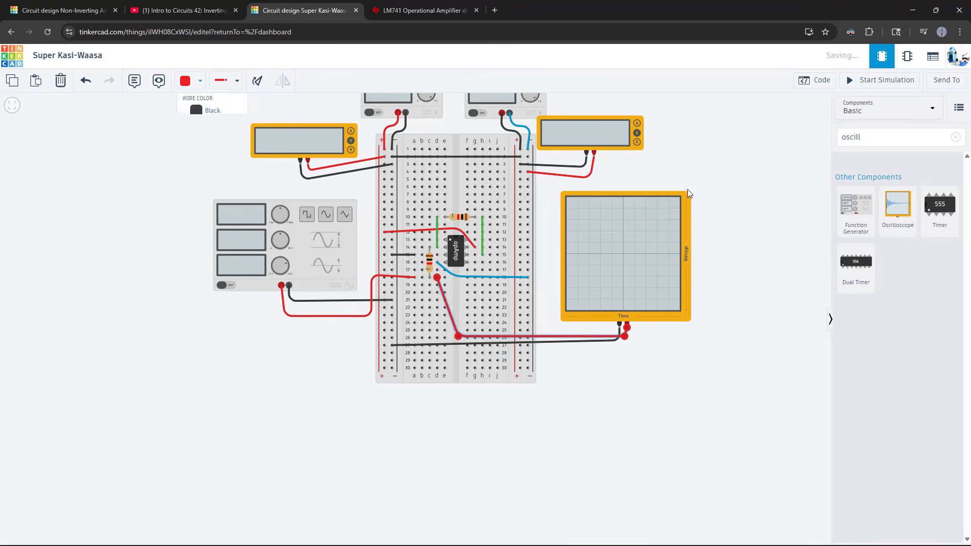
Step: Start the simulation and set the oscilloscope's time per division to 1 s
{"action": "left_click", "coordinate": [868, 81]}
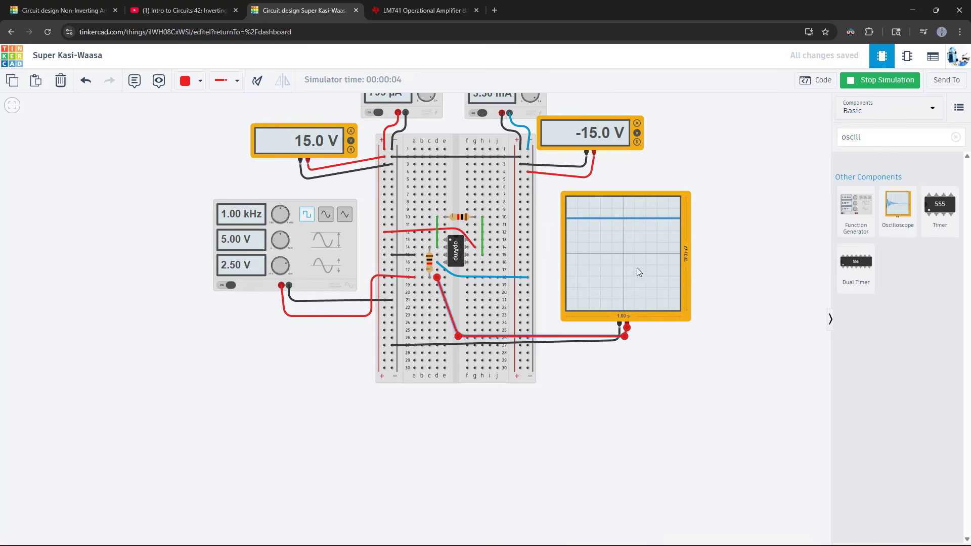
{"action": "left_click", "coordinate": [624, 315]}
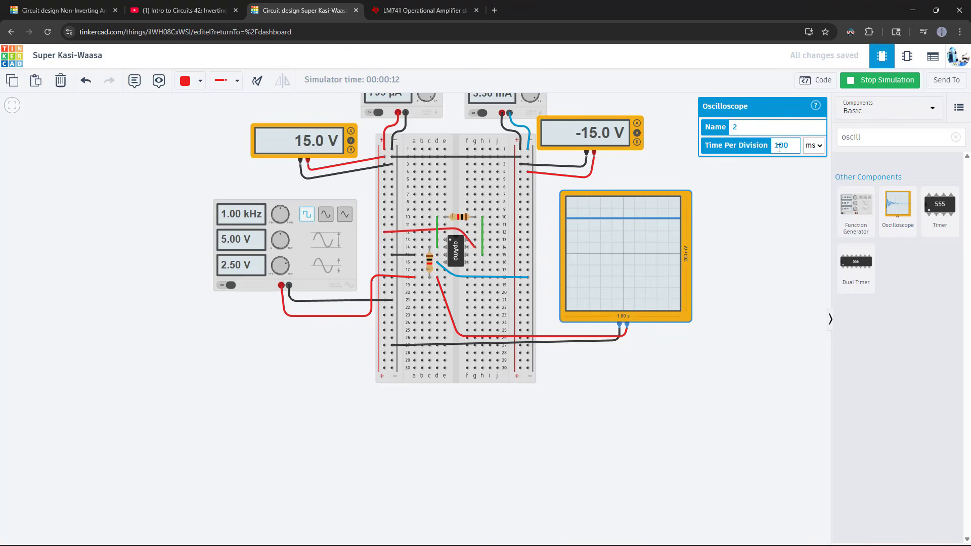
{"action": "left_click", "coordinate": [814, 145]}
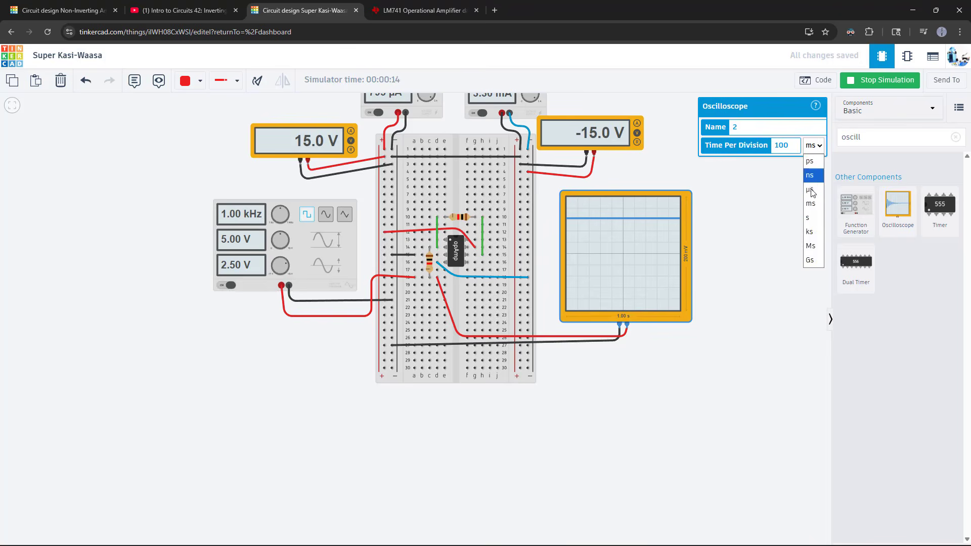
{"action": "left_click", "coordinate": [812, 212]}
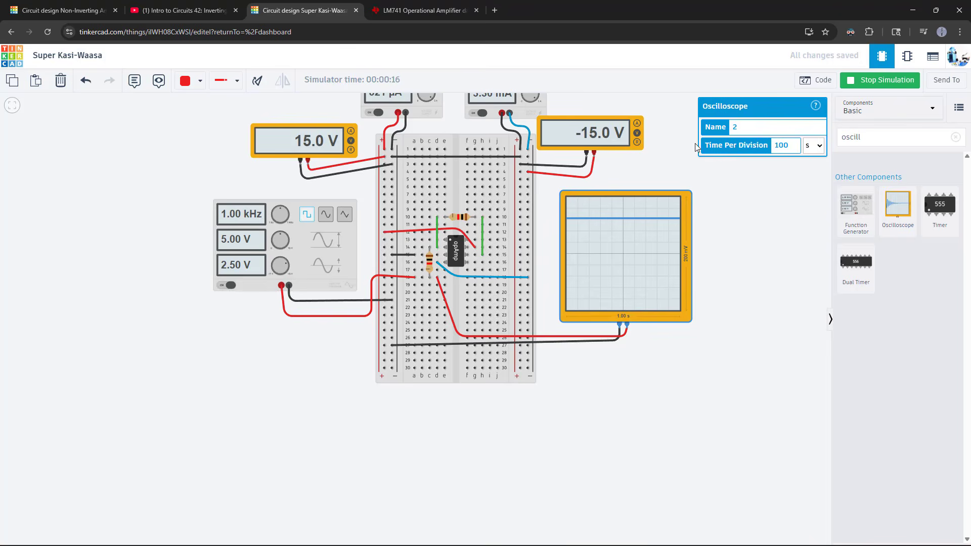
{"action": "double_click", "coordinate": [792, 146]}
{"action": "type", "text": "1"}
Step: Try function generator frequencies of 48.2 Hz, 6.57 Hz and 1 kHz, and finish with the frequency at 966 Hz
{"action": "left_click_drag", "start_coordinate": [282, 214], "coordinate": [275, 215]}
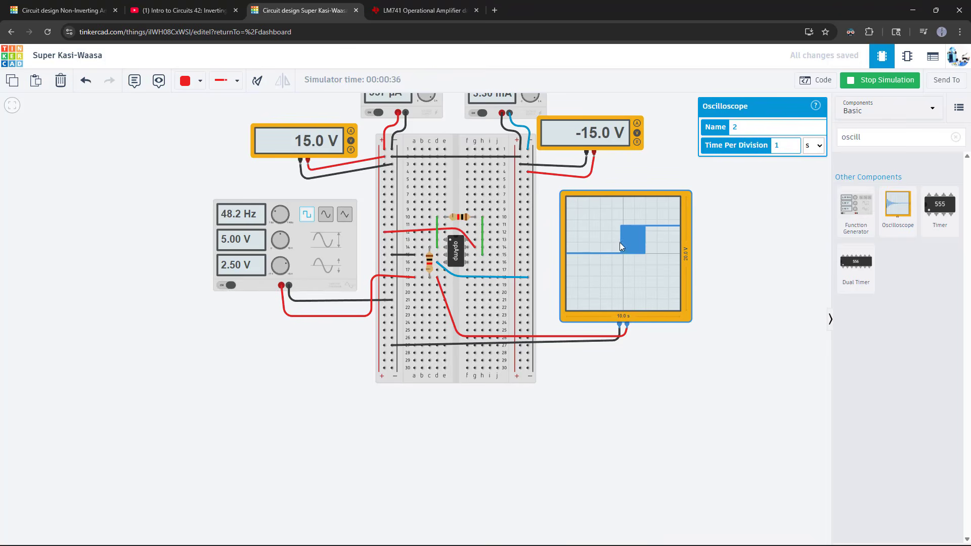
{"action": "left_click_drag", "start_coordinate": [269, 212], "coordinate": [272, 215]}
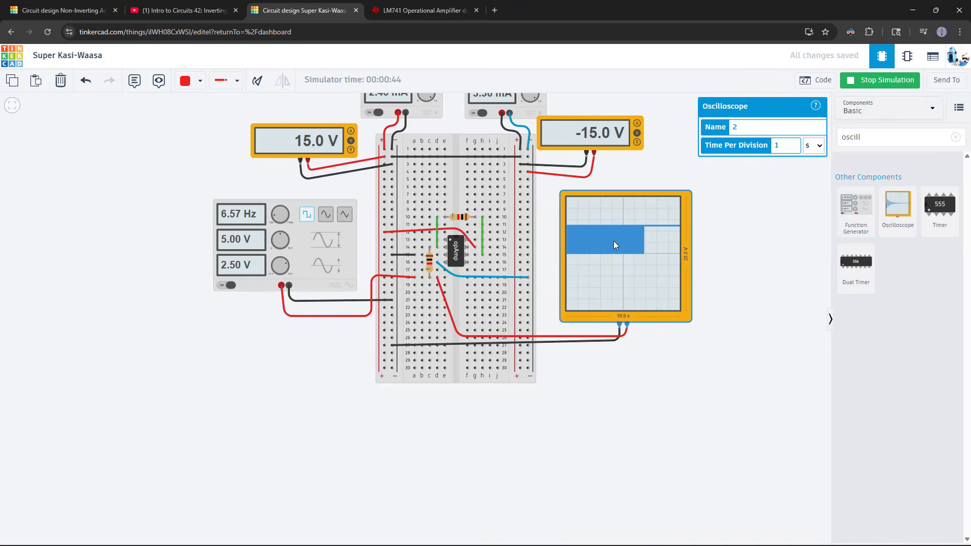
{"action": "left_click_drag", "start_coordinate": [272, 217], "coordinate": [273, 223]}
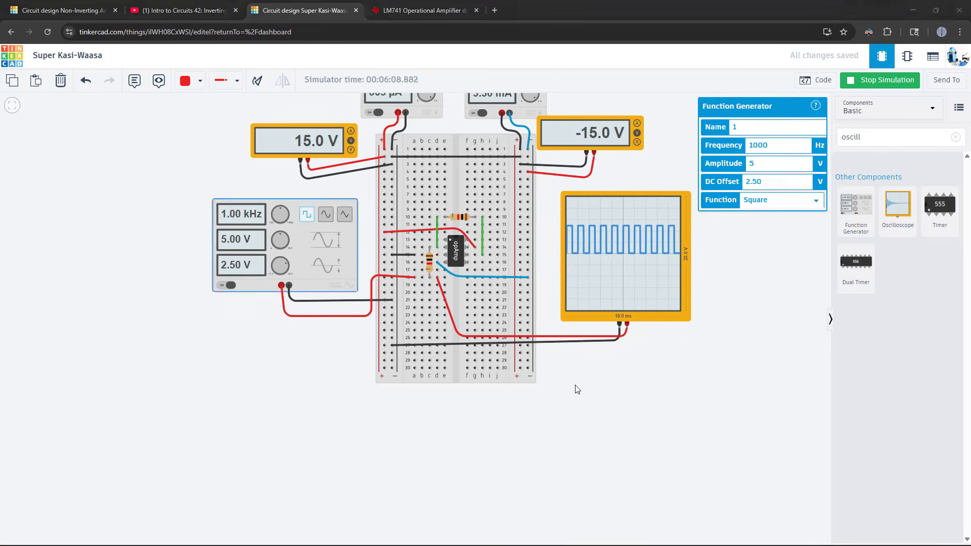
{"action": "key", "text": "Escape"}
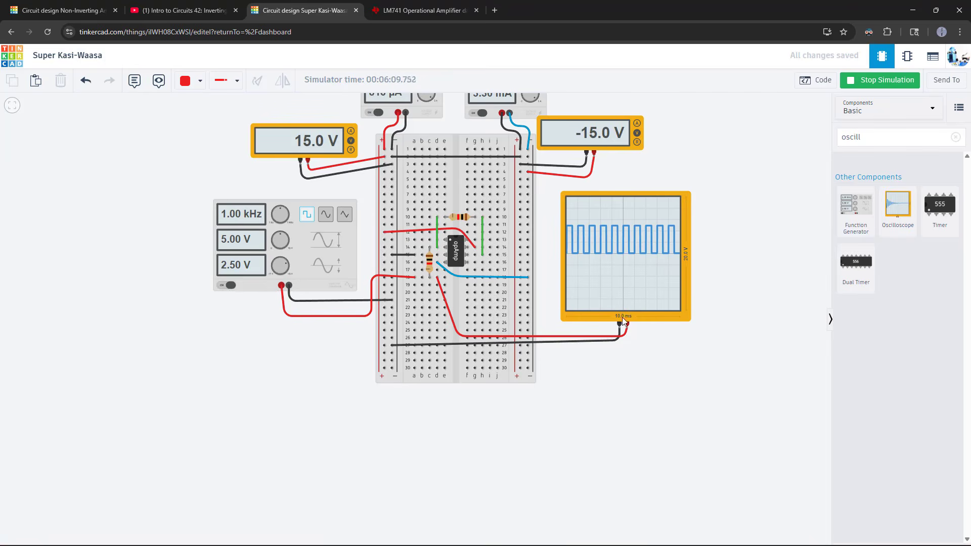
{"action": "left_click_drag", "start_coordinate": [283, 214], "coordinate": [282, 211]}
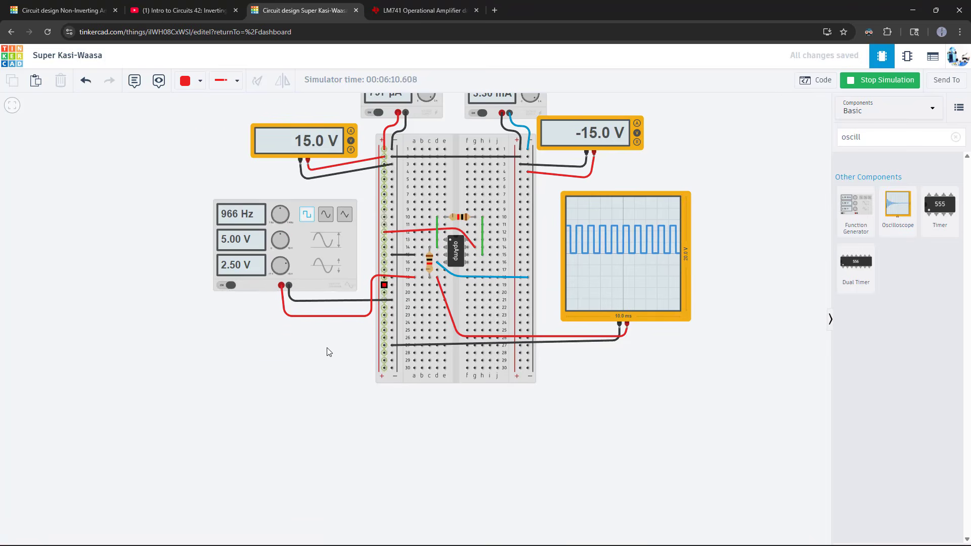
Step: Stop the simulation and place a second oscilloscope directly below the first one
{"action": "left_click_drag", "start_coordinate": [329, 352], "coordinate": [265, 393]}
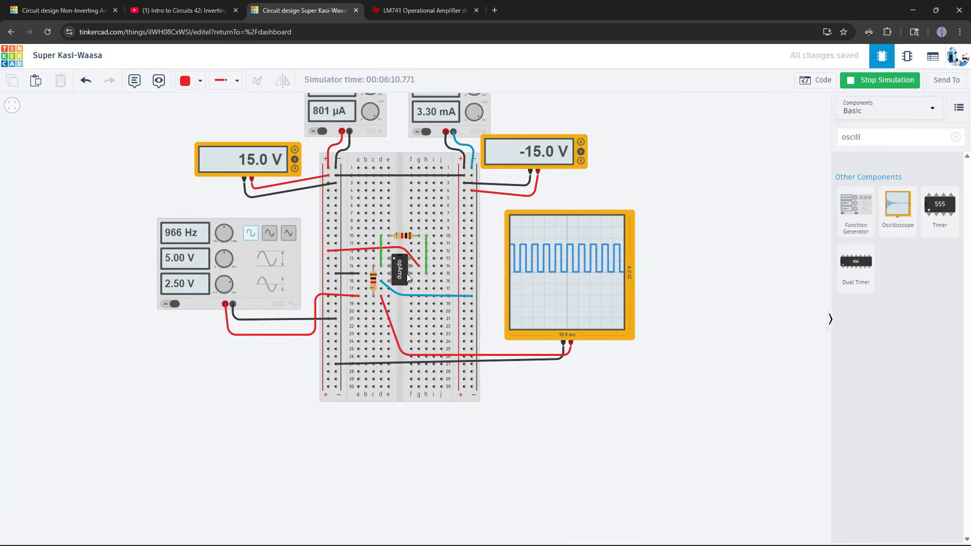
{"action": "left_click", "coordinate": [871, 88]}
{"action": "left_click_drag", "start_coordinate": [494, 266], "coordinate": [515, 243]}
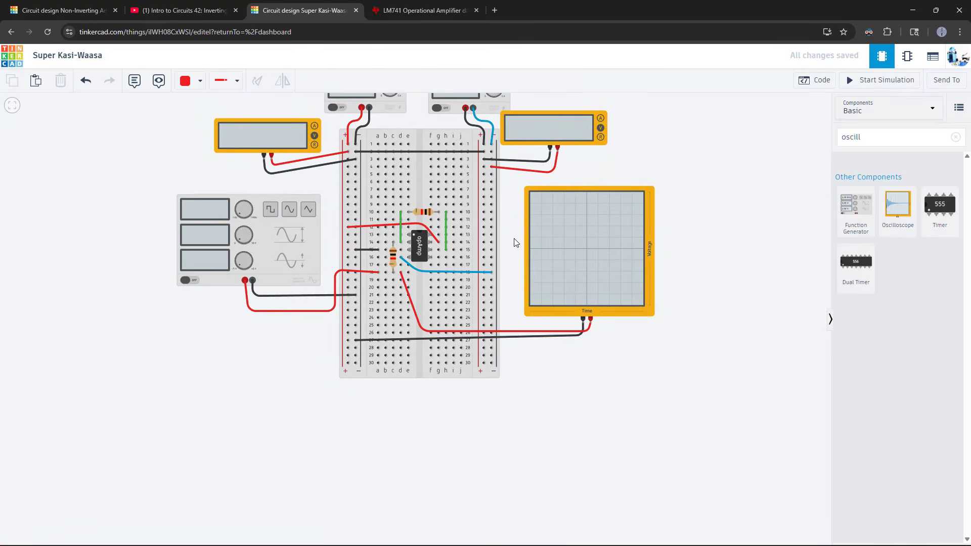
{"action": "left_click_drag", "start_coordinate": [890, 204], "coordinate": [592, 487]}
{"action": "left_click", "coordinate": [489, 433]}
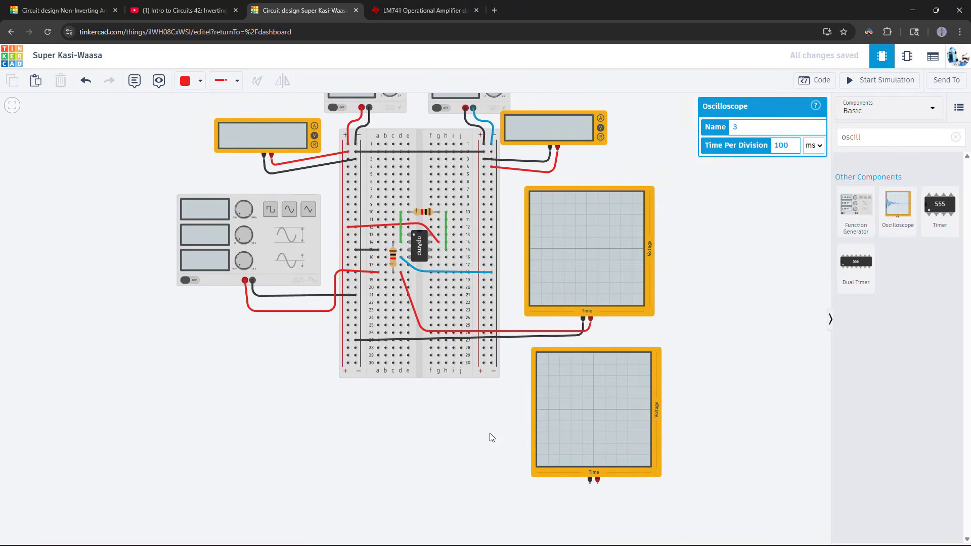
Step: Wire the second oscilloscope's negative terminal around to the breadboard's left negative rail at row 30 and colour the wire black
{"action": "left_click", "coordinate": [590, 481]}
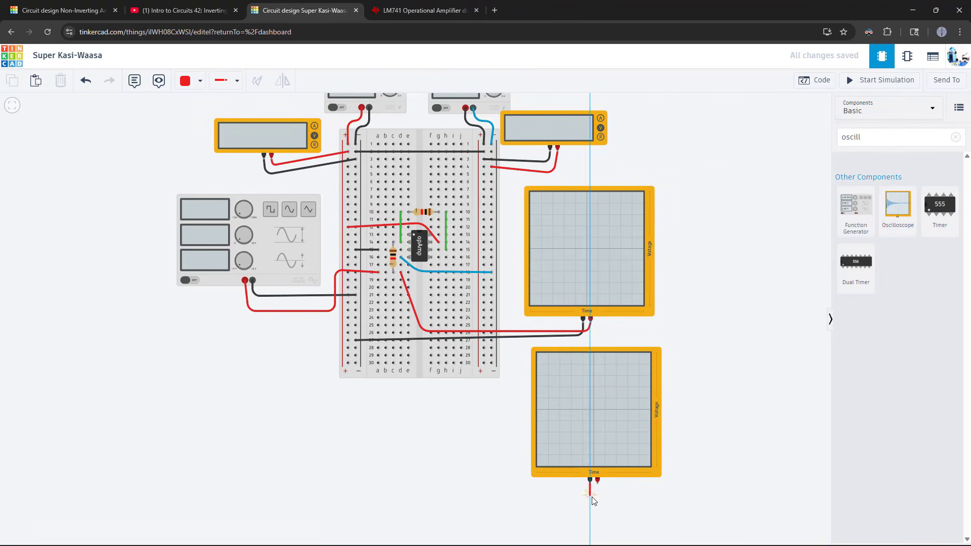
{"action": "left_click", "coordinate": [587, 501]}
{"action": "left_click", "coordinate": [348, 484]}
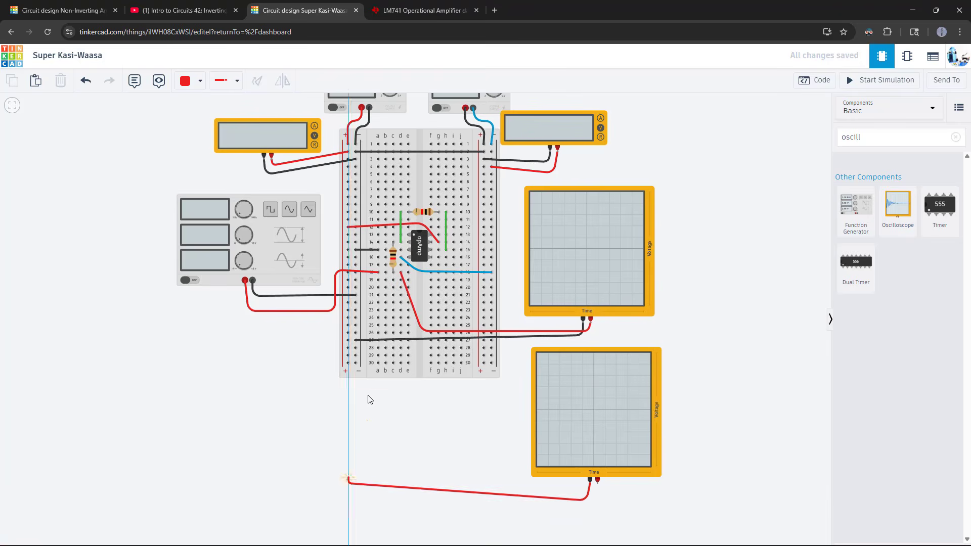
{"action": "left_click", "coordinate": [355, 363]}
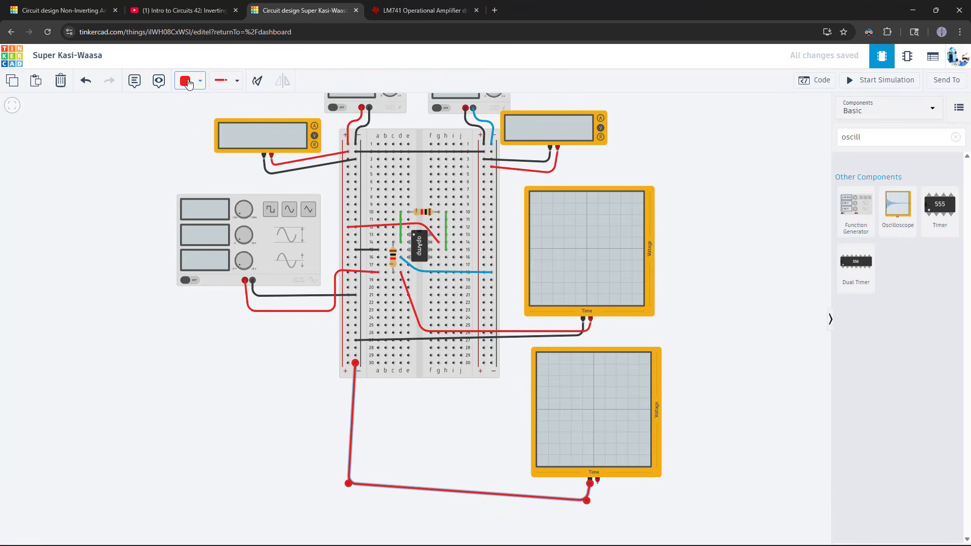
{"action": "left_click", "coordinate": [187, 81]}
{"action": "left_click", "coordinate": [195, 112]}
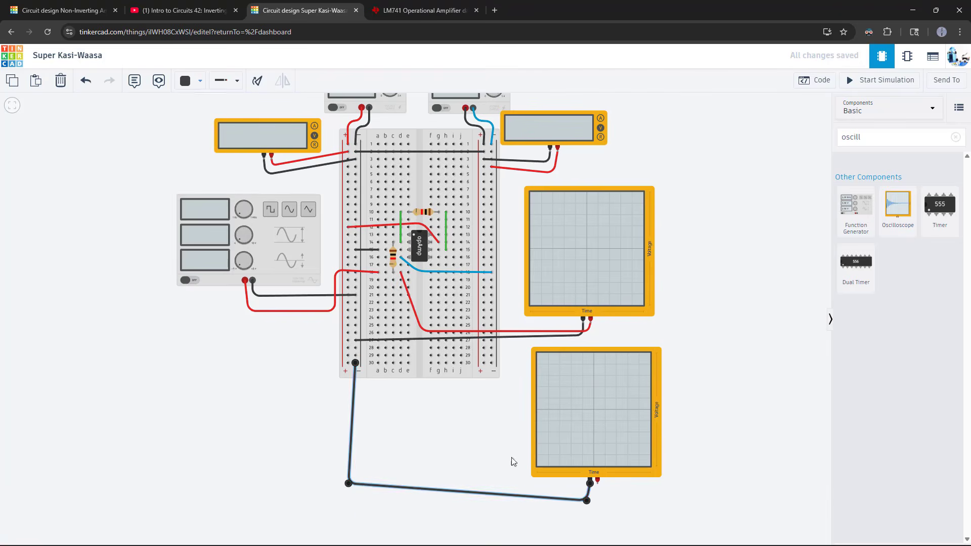
{"action": "left_click", "coordinate": [657, 509]}
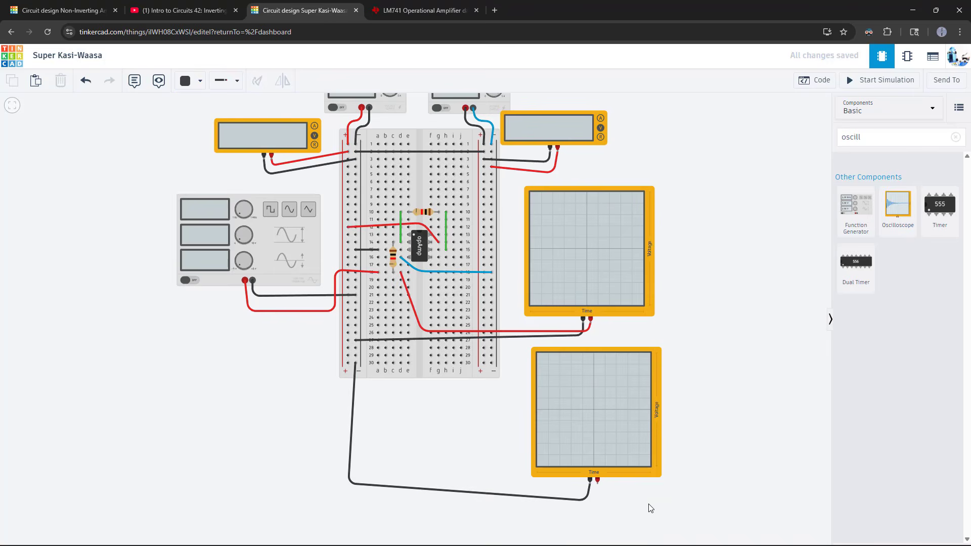
Step: Wire the second oscilloscope's positive terminal to the op amp's output row at i15 and colour the wire red
{"action": "left_click", "coordinate": [598, 481]}
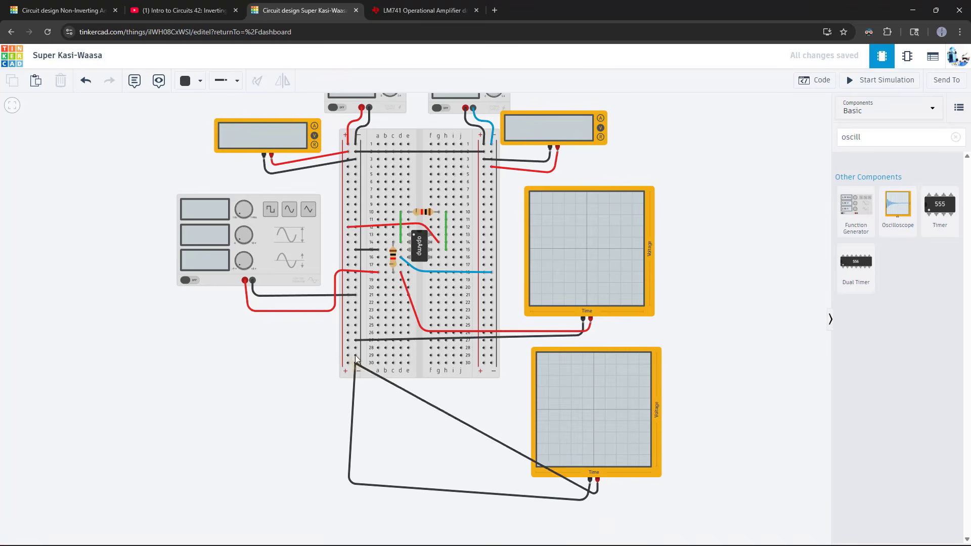
{"action": "left_click", "coordinate": [473, 479]}
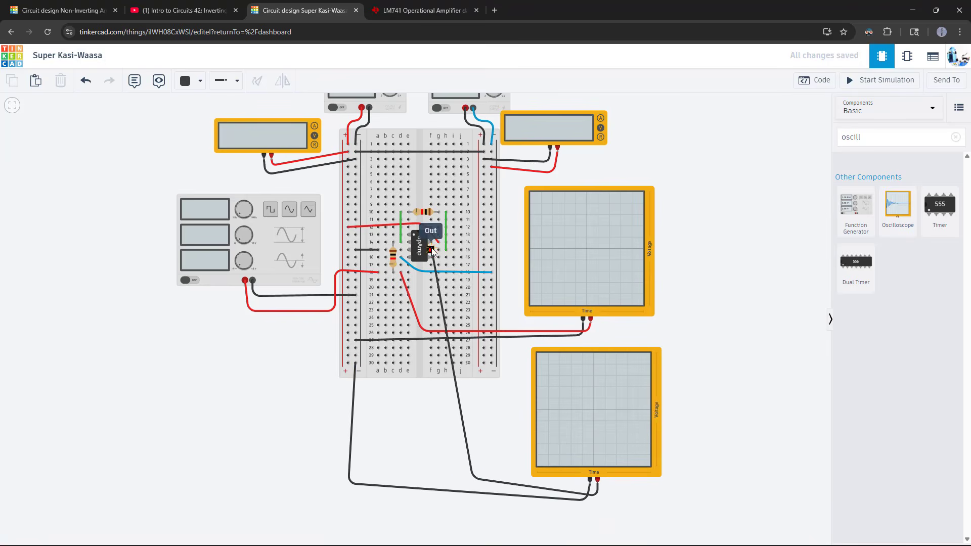
{"action": "left_click", "coordinate": [454, 250]}
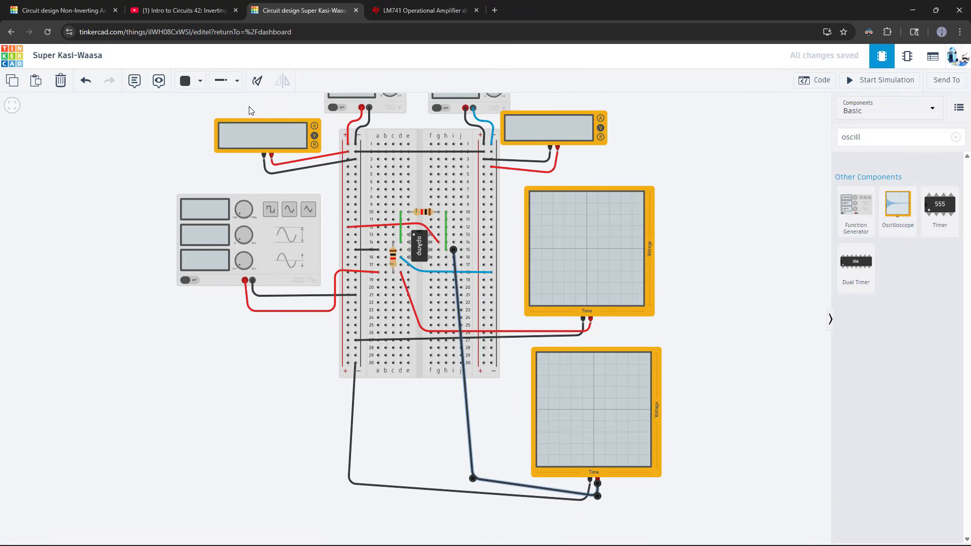
{"action": "left_click", "coordinate": [195, 85]}
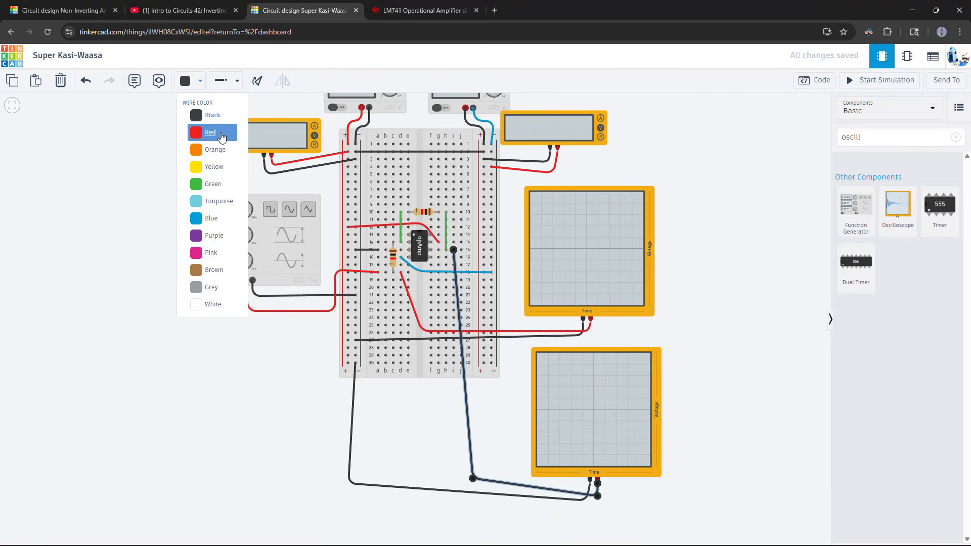
{"action": "left_click", "coordinate": [202, 131]}
{"action": "left_click", "coordinate": [694, 313]}
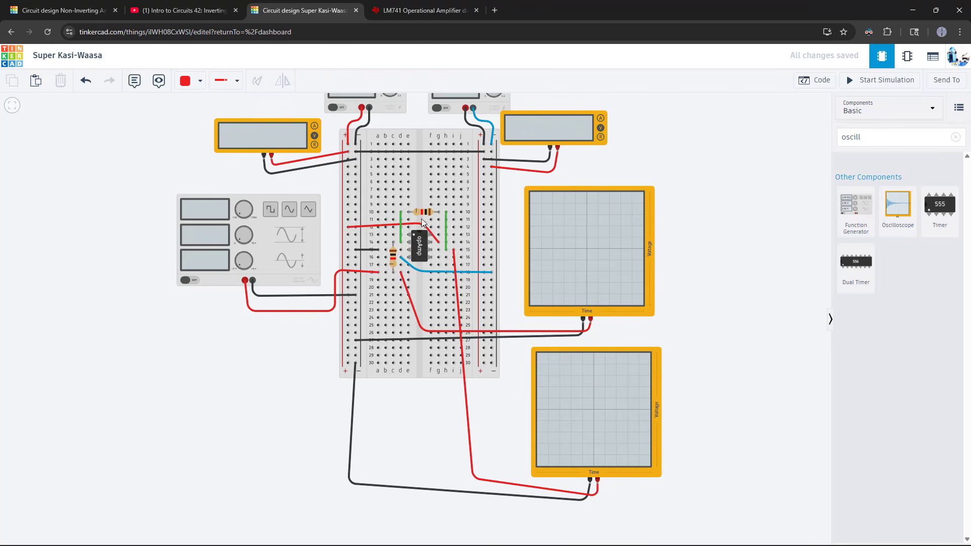
Step: Set the feedback resistor above the op amp to 2 kΩ, checking the schematic and gain formula in the YouTube lesson
{"action": "left_click", "coordinate": [184, 10]}
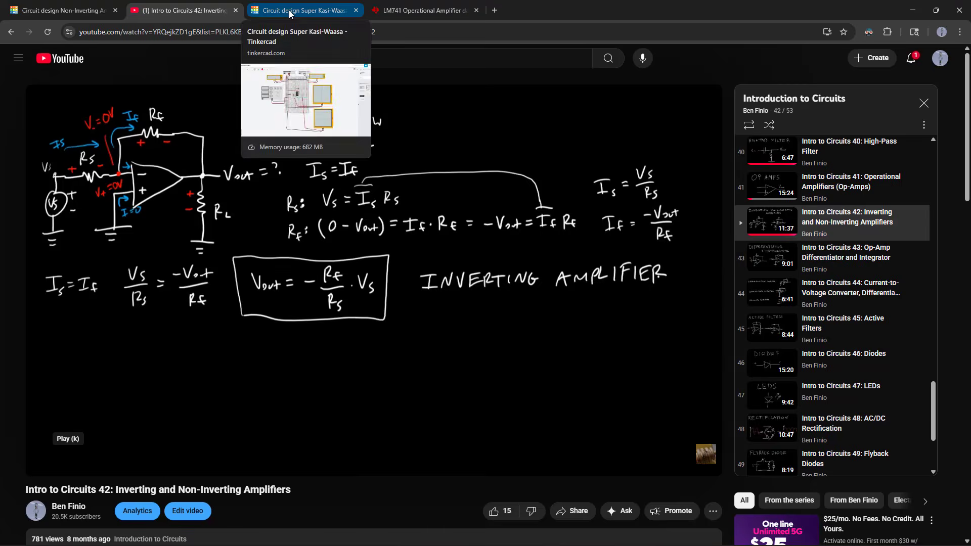
{"action": "left_click", "coordinate": [291, 11]}
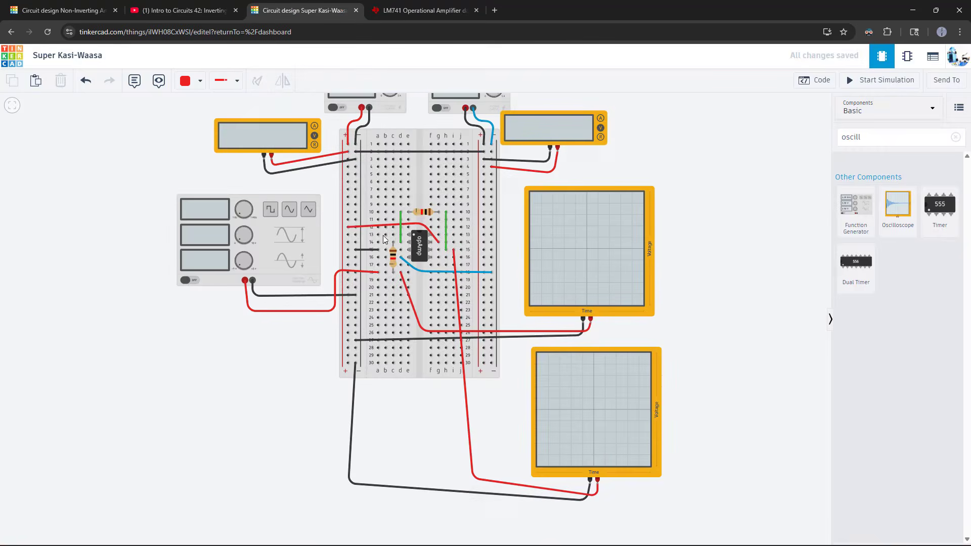
{"action": "left_click", "coordinate": [428, 212]}
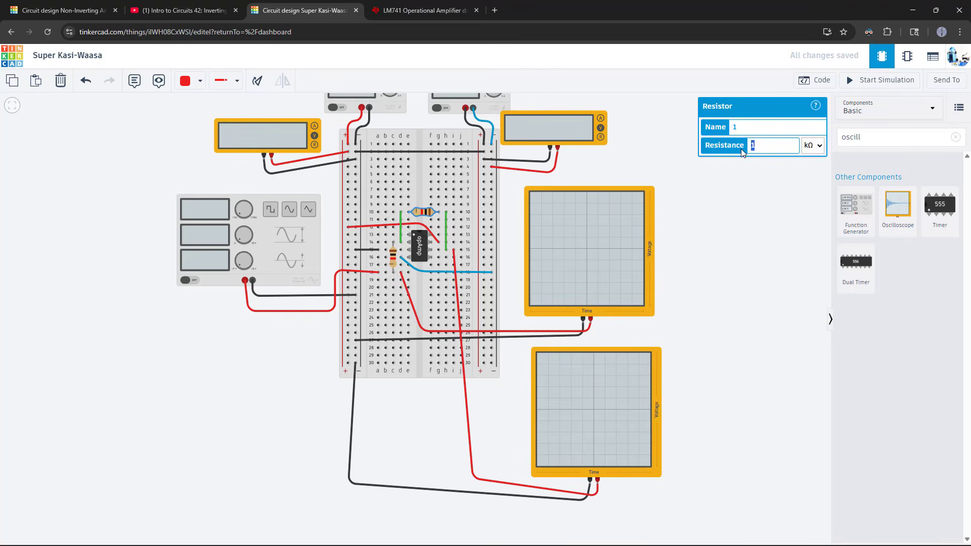
{"action": "type", "text": "2"}
{"action": "left_click", "coordinate": [739, 225]}
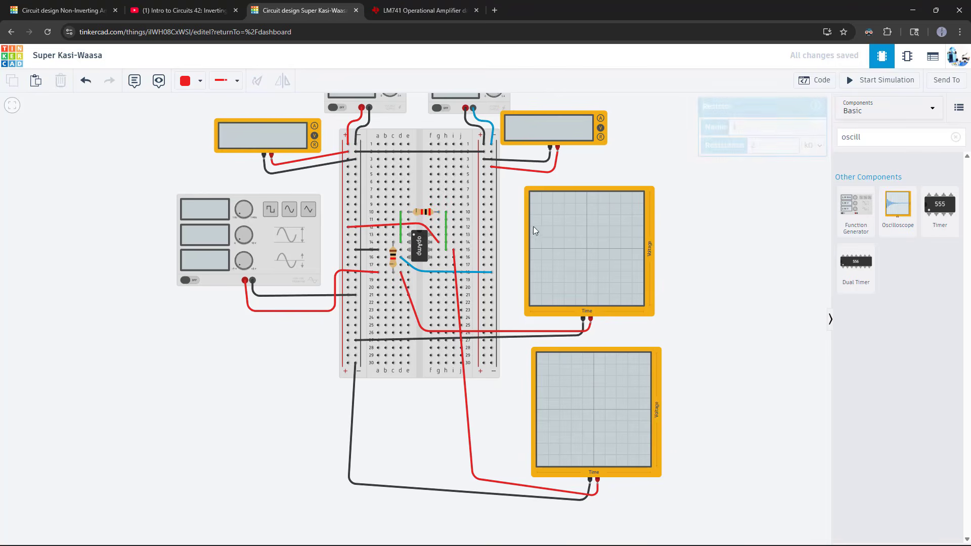
{"action": "left_click", "coordinate": [171, 10]}
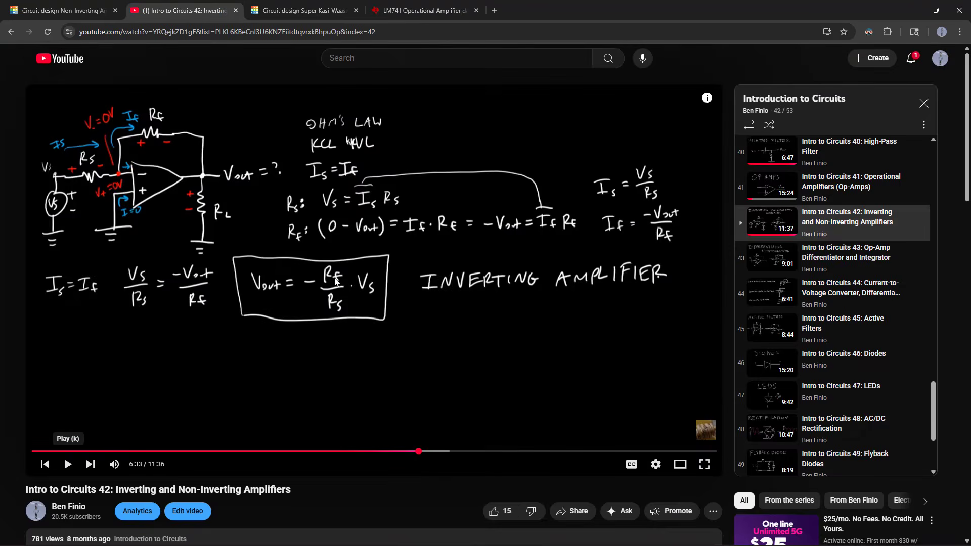
{"action": "left_click", "coordinate": [298, 14]}
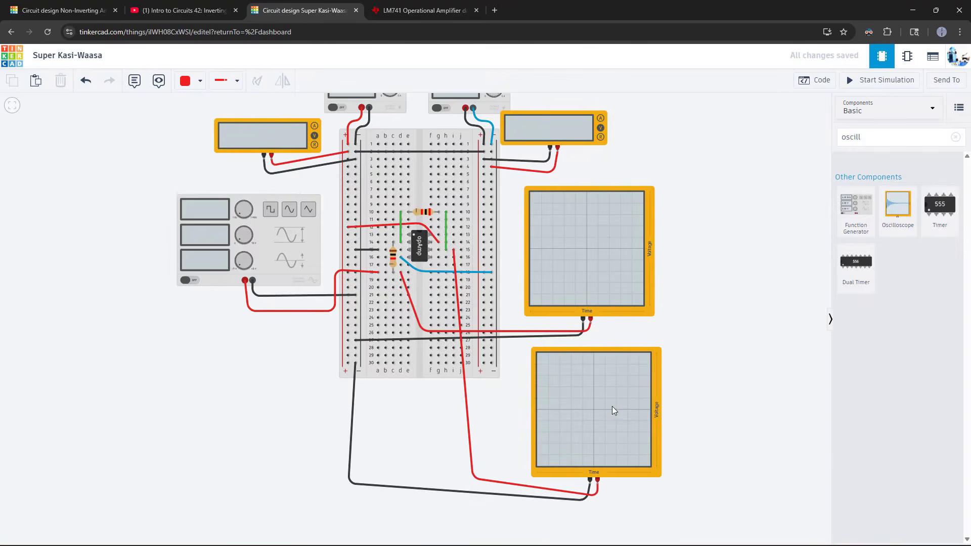
Step: Start the simulation and compare the input and output traces on the two oscilloscopes
{"action": "left_click", "coordinate": [880, 80]}
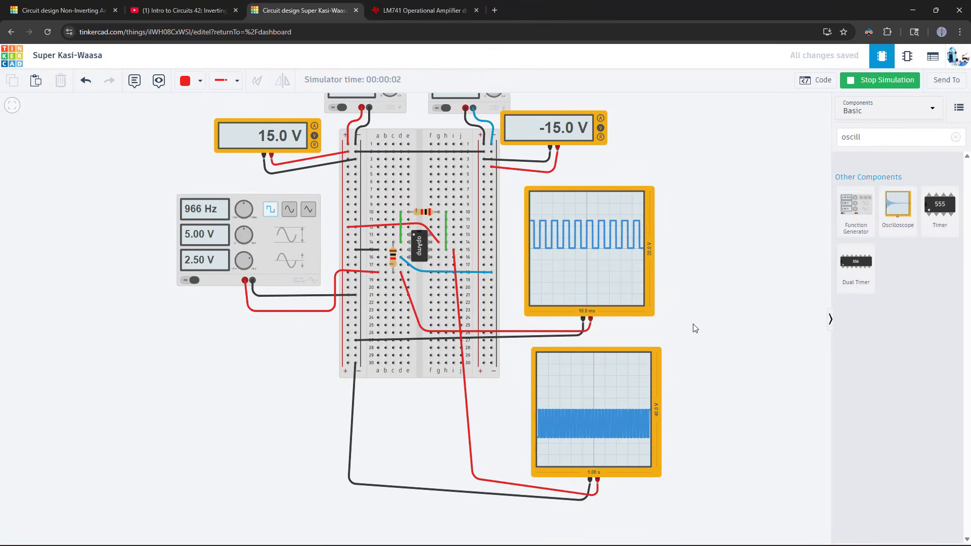
{"action": "scroll", "coordinate": [613, 326], "scroll_direction": "up", "scroll_amount": 1}
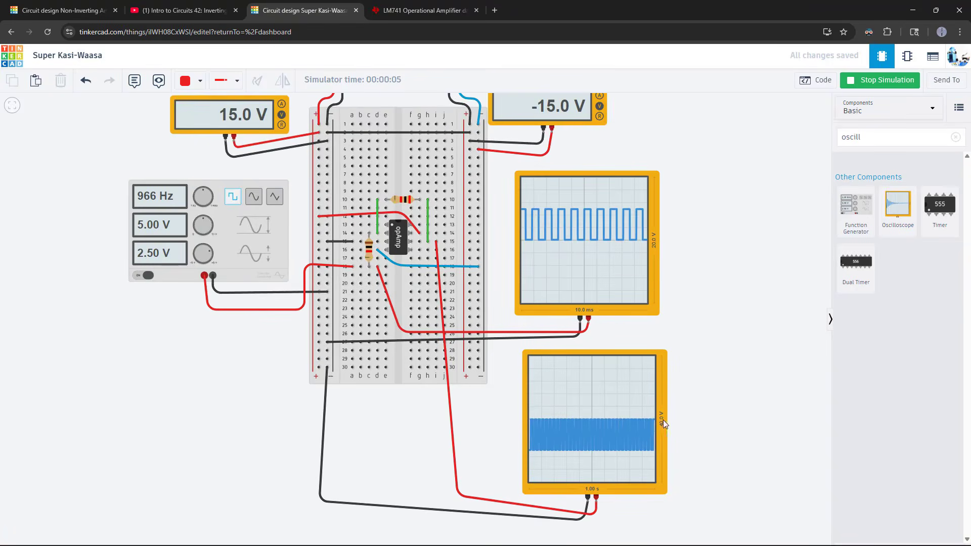
{"action": "scroll", "coordinate": [664, 428], "scroll_direction": "up", "scroll_amount": 1}
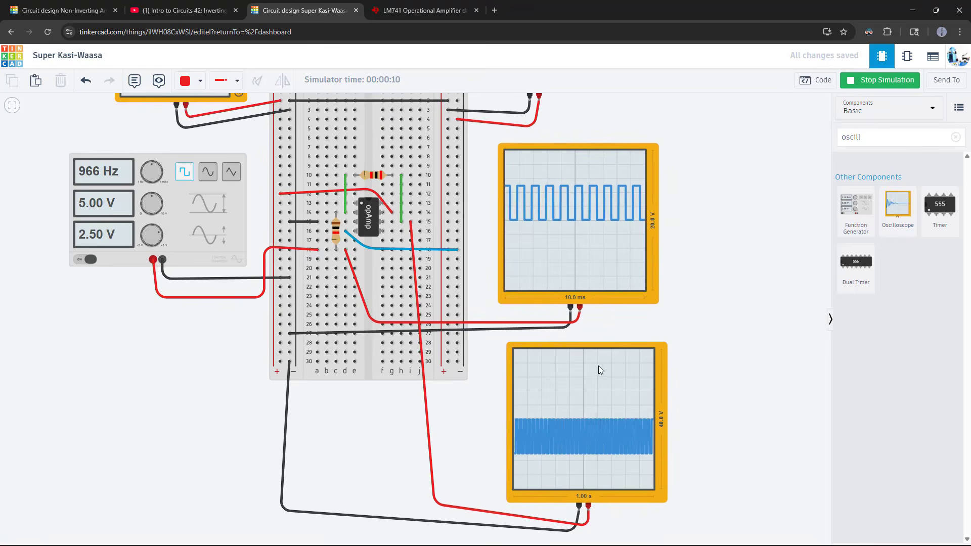
Step: Set the lower oscilloscope's time per division to 1 ms
{"action": "left_click", "coordinate": [663, 399]}
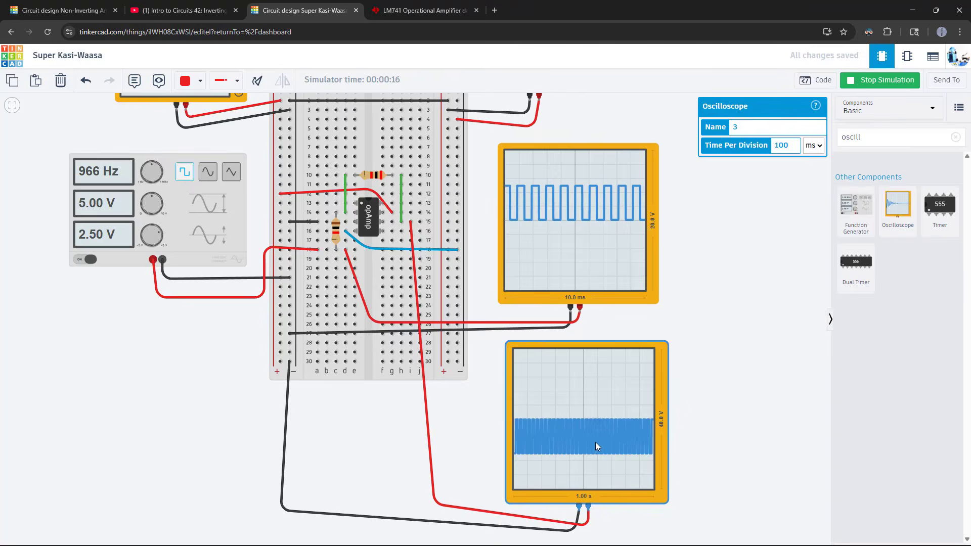
{"action": "scroll", "coordinate": [596, 442], "scroll_direction": "up", "scroll_amount": 2}
{"action": "scroll", "coordinate": [595, 442], "scroll_direction": "down", "scroll_amount": 1}
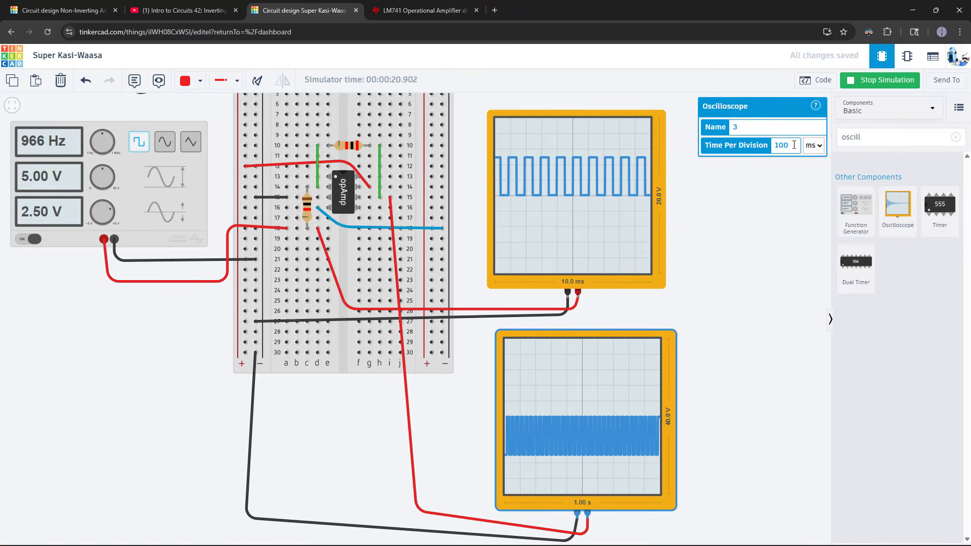
{"action": "left_click_drag", "start_coordinate": [791, 146], "coordinate": [756, 146]}
{"action": "type", "text": "1"}
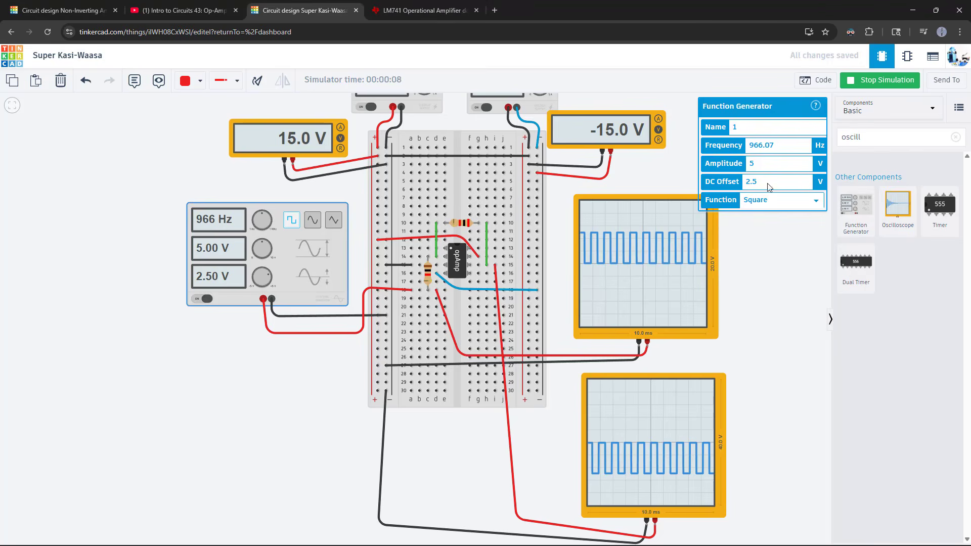
Step: Set the function generator's DC offset to 0 V
{"action": "left_click", "coordinate": [724, 182]}
{"action": "type", "text": "0"}
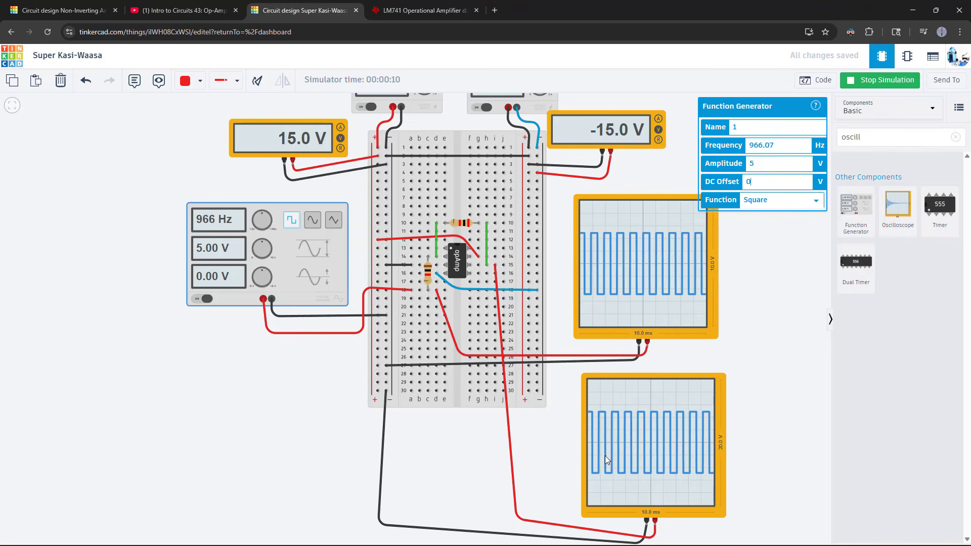
Step: Compare the breadboard amplifier circuit with the op-amp differentiator schematic and waveforms in the YouTube lesson
{"action": "left_click", "coordinate": [210, 12]}
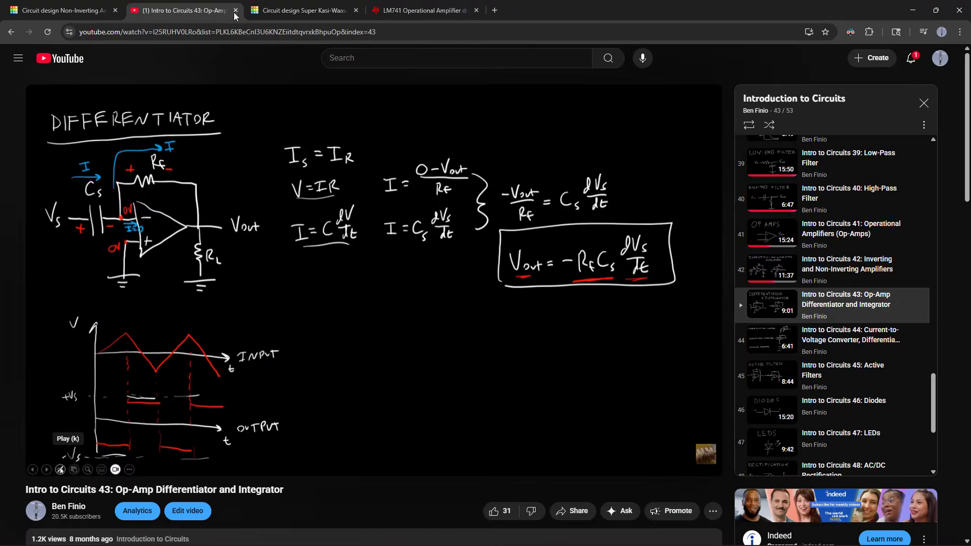
{"action": "left_click", "coordinate": [301, 12]}
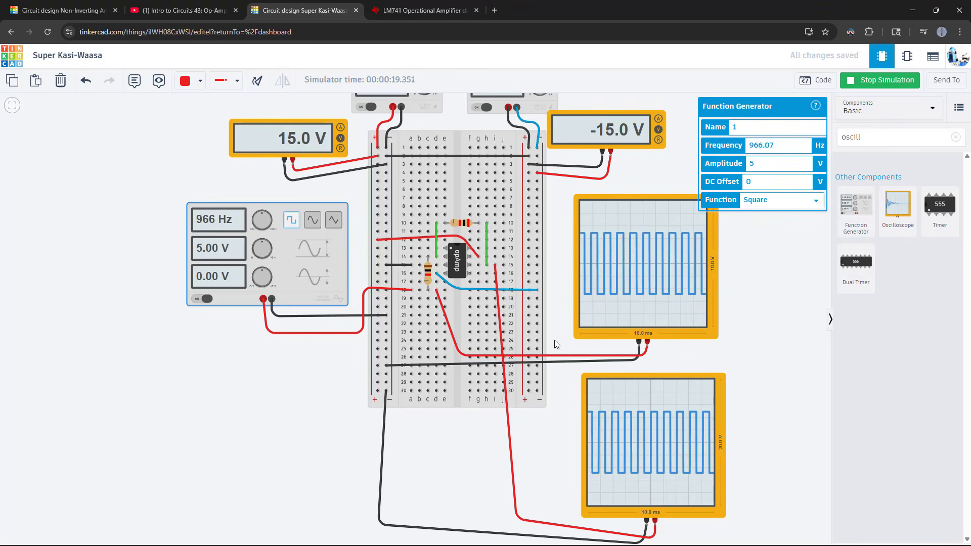
{"action": "left_click_drag", "start_coordinate": [556, 344], "coordinate": [574, 329]}
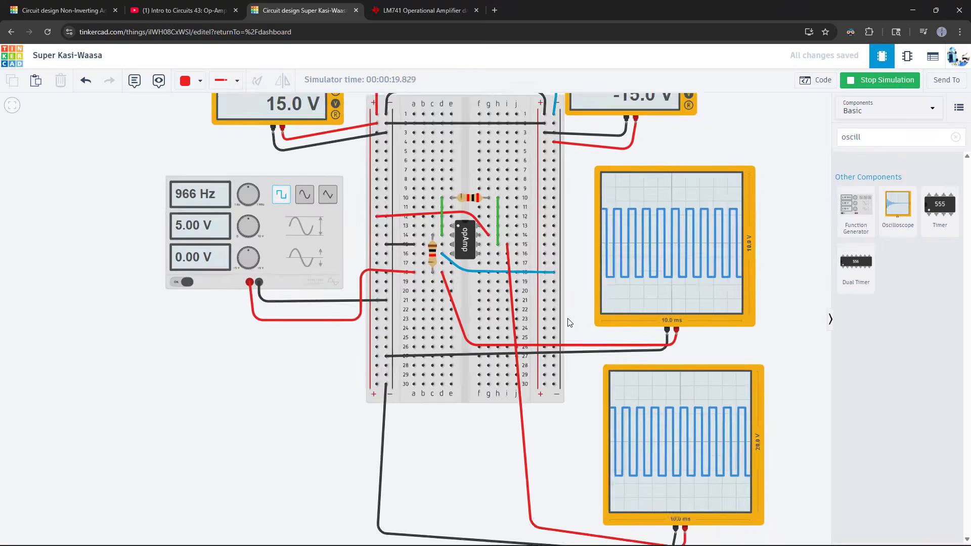
{"action": "scroll", "coordinate": [570, 319], "scroll_direction": "down", "scroll_amount": 2}
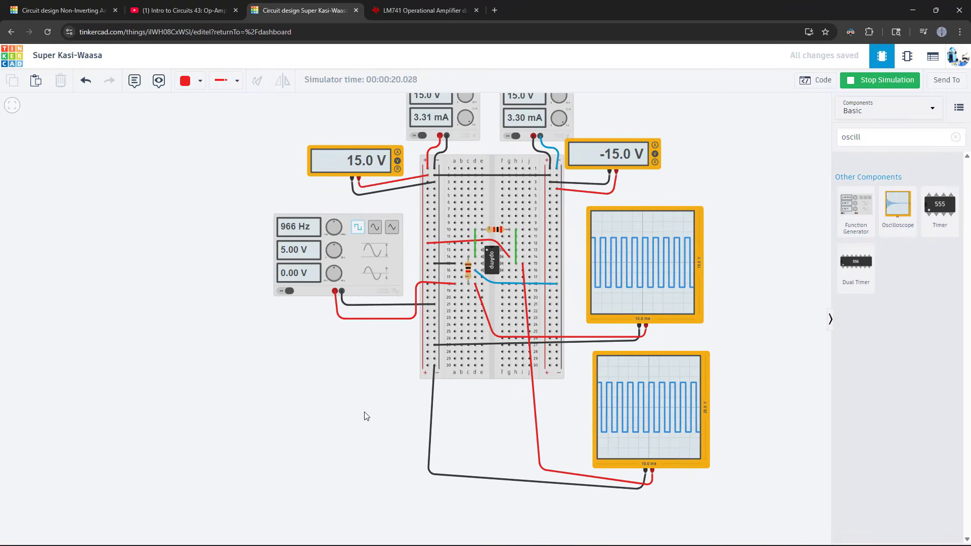
{"action": "left_click_drag", "start_coordinate": [365, 412], "coordinate": [352, 465]}
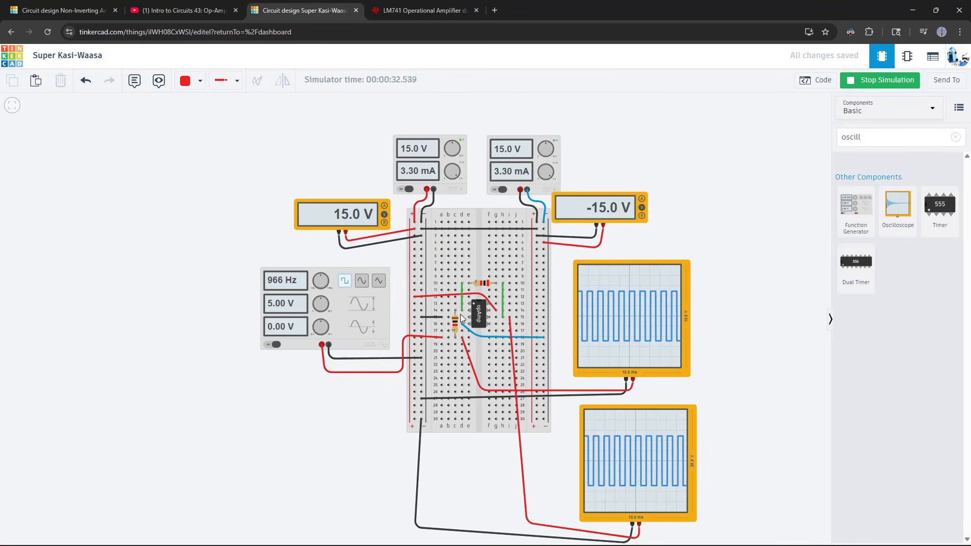
{"action": "left_click", "coordinate": [182, 10]}
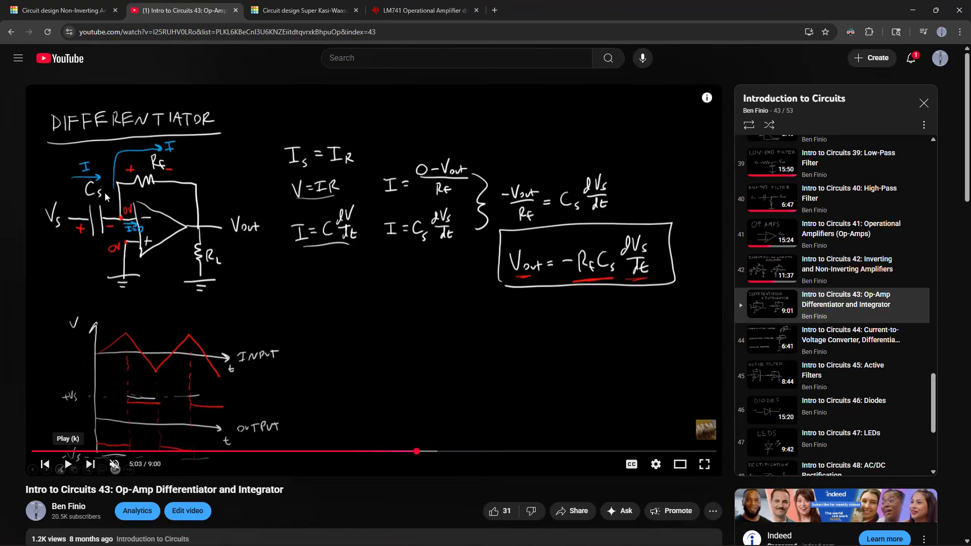
{"action": "left_click", "coordinate": [295, 14]}
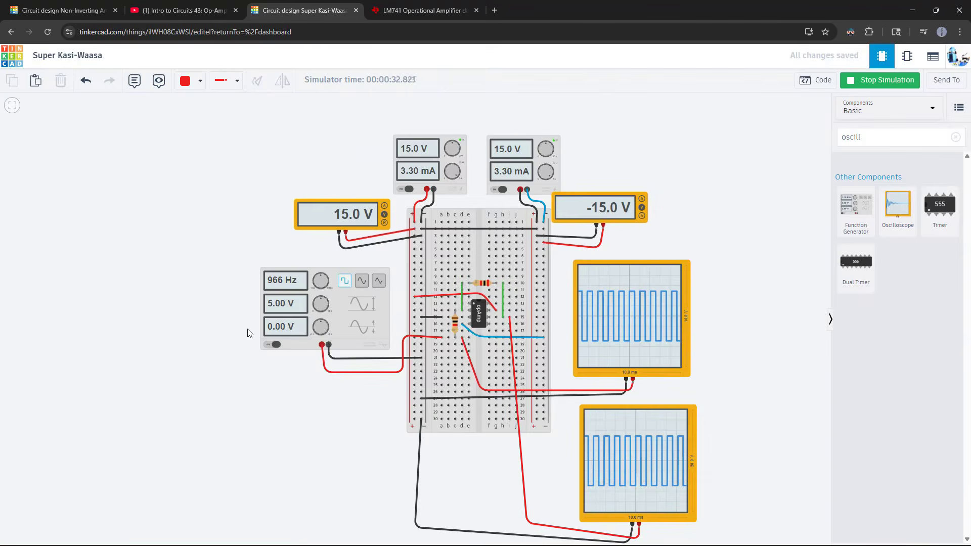
{"action": "scroll", "coordinate": [438, 336], "scroll_direction": "up", "scroll_amount": 2}
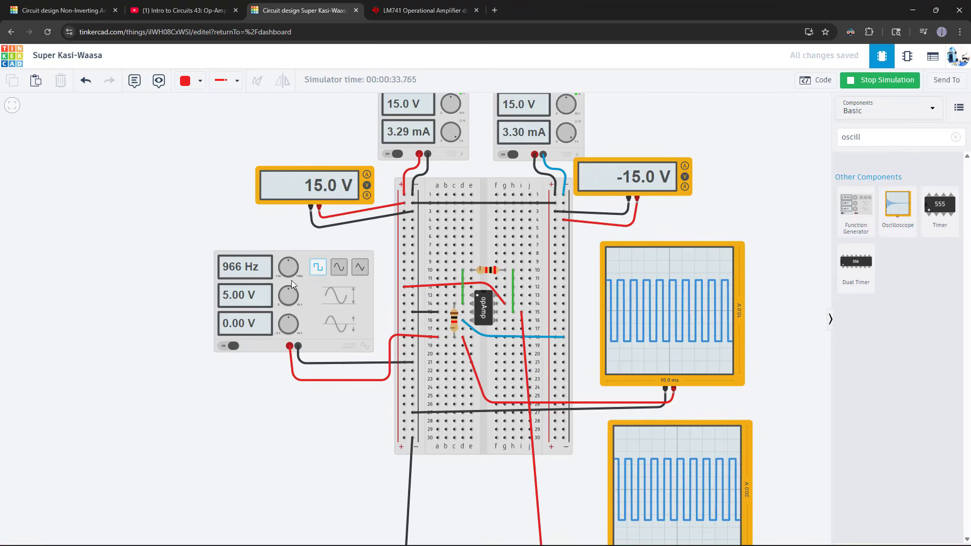
{"action": "scroll", "coordinate": [490, 312], "scroll_direction": "down", "scroll_amount": 2}
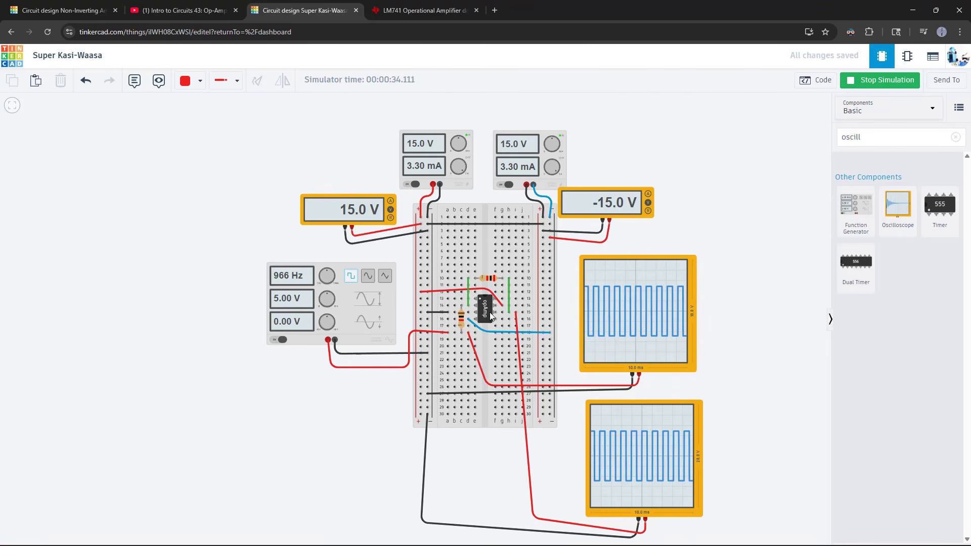
{"action": "scroll", "coordinate": [487, 301], "scroll_direction": "up", "scroll_amount": 1}
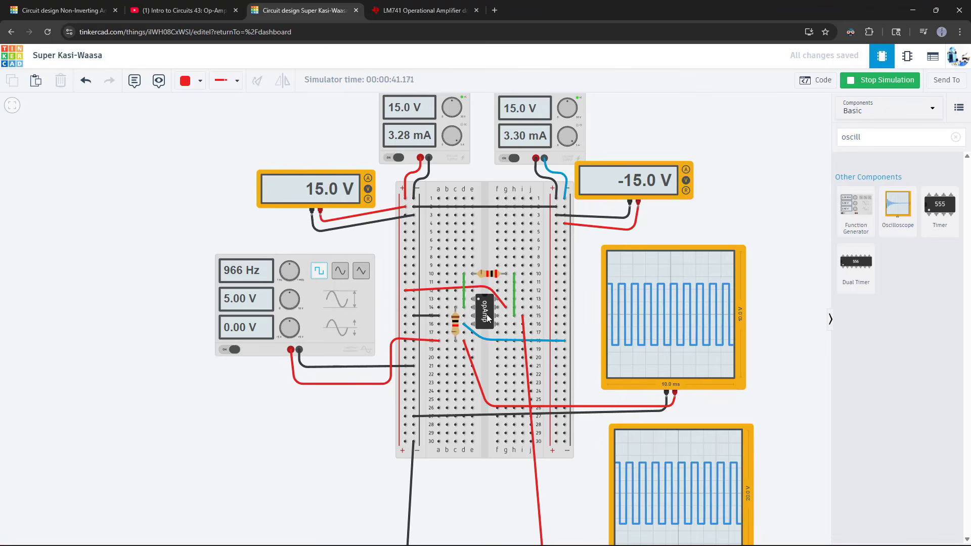
{"action": "left_click", "coordinate": [186, 12]}
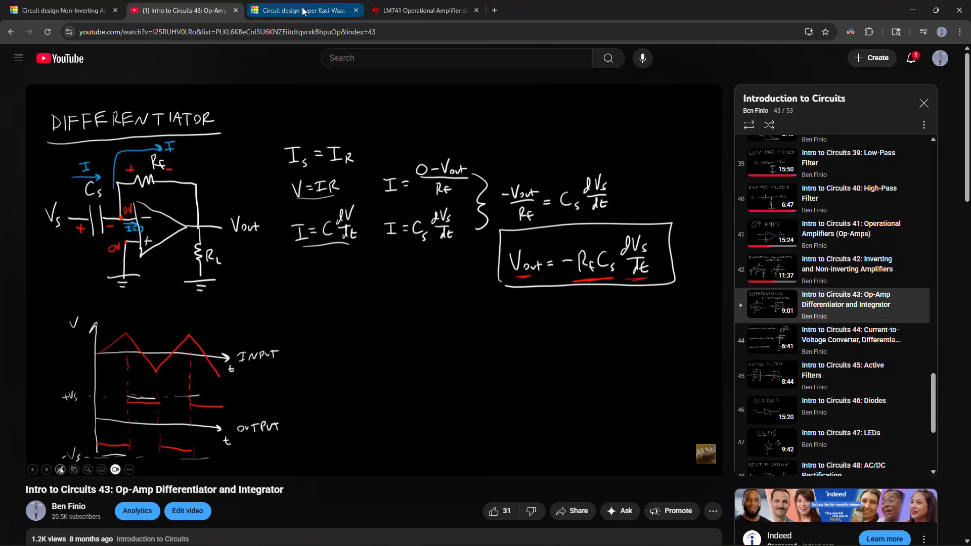
{"action": "mouse_move", "coordinate": [309, 15]}
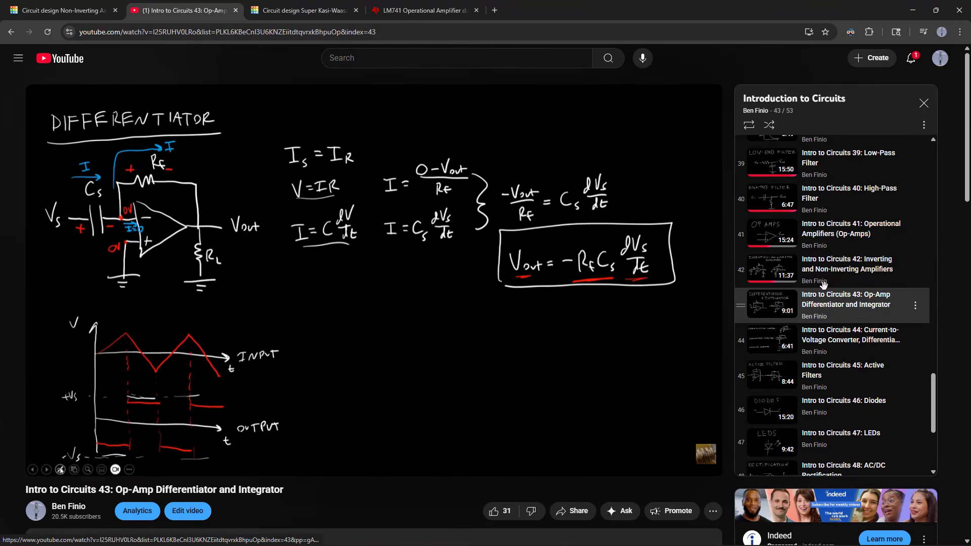
{"action": "left_click", "coordinate": [298, 8]}
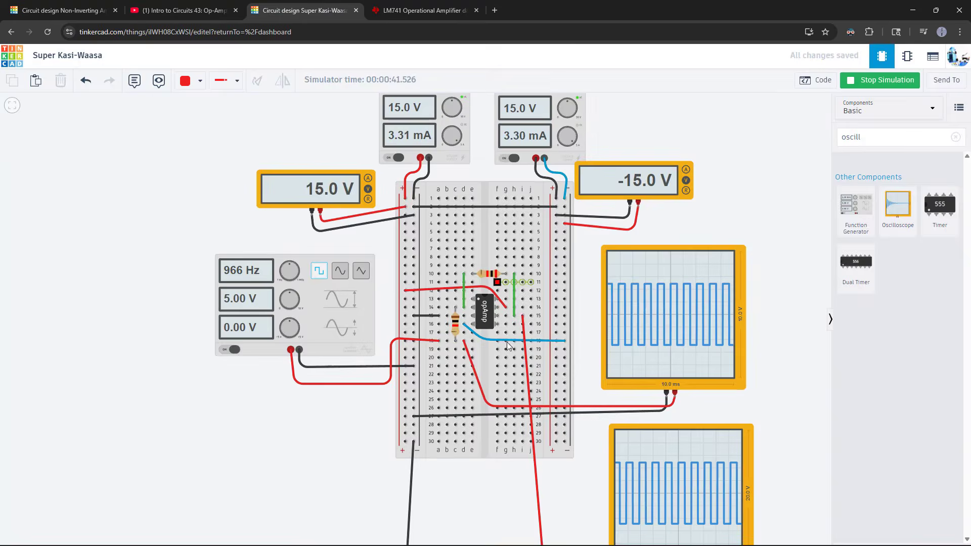
Step: Switch the function generator's output to a sine wave and from there to a triangle wave
{"action": "left_click_drag", "start_coordinate": [318, 450], "coordinate": [292, 404]}
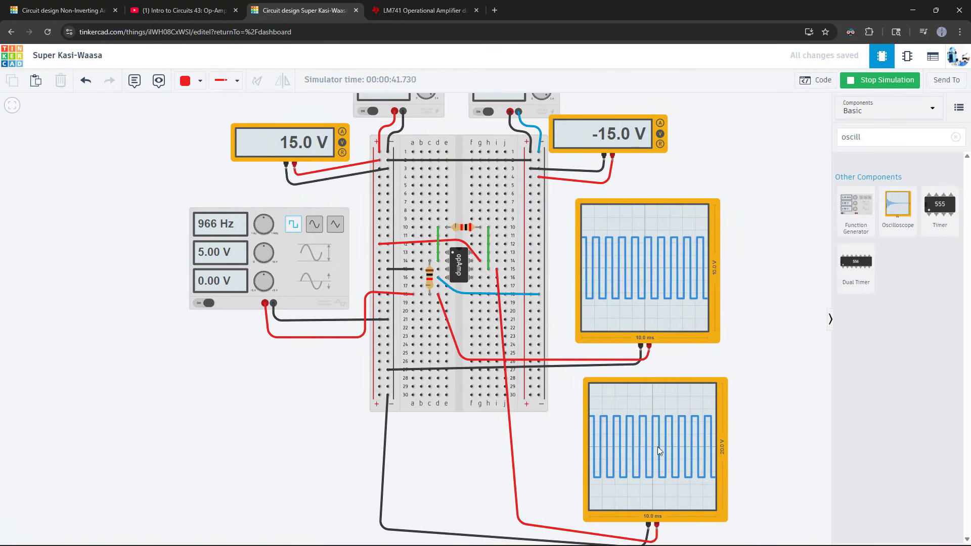
{"action": "left_click", "coordinate": [312, 223]}
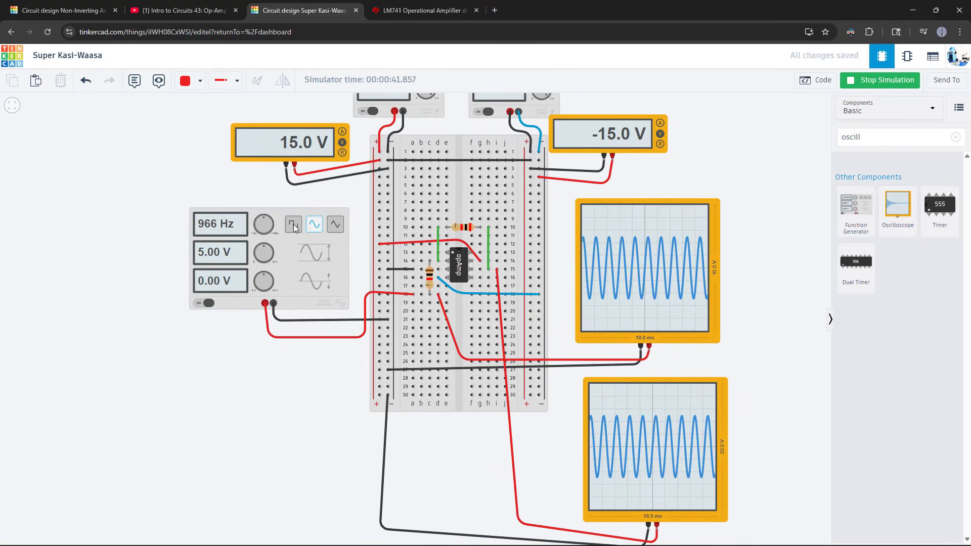
{"action": "left_click", "coordinate": [335, 227]}
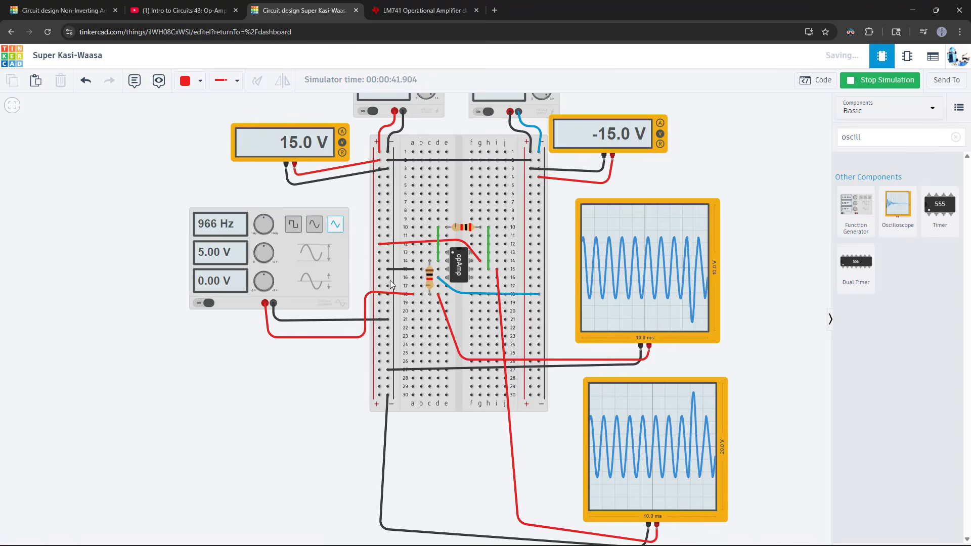